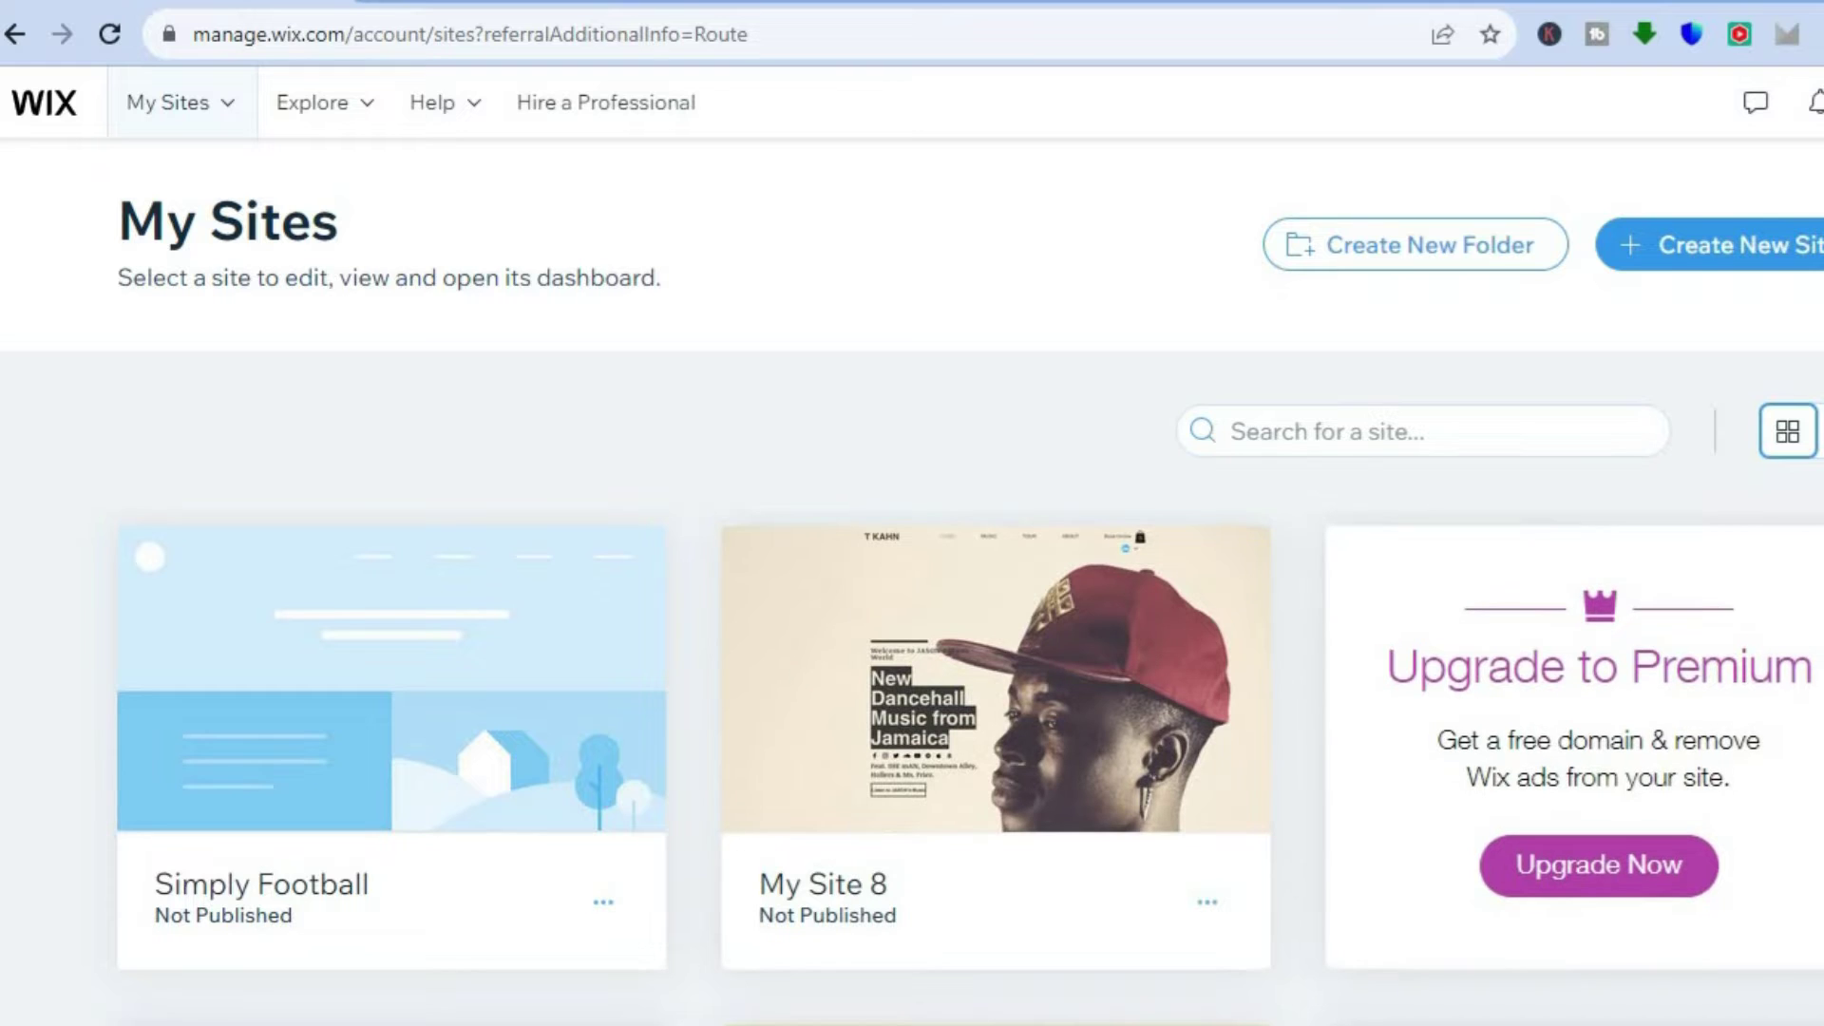
Start a new Wix site and choose to set it up without AI
scroll(970, 768, "down", 1)
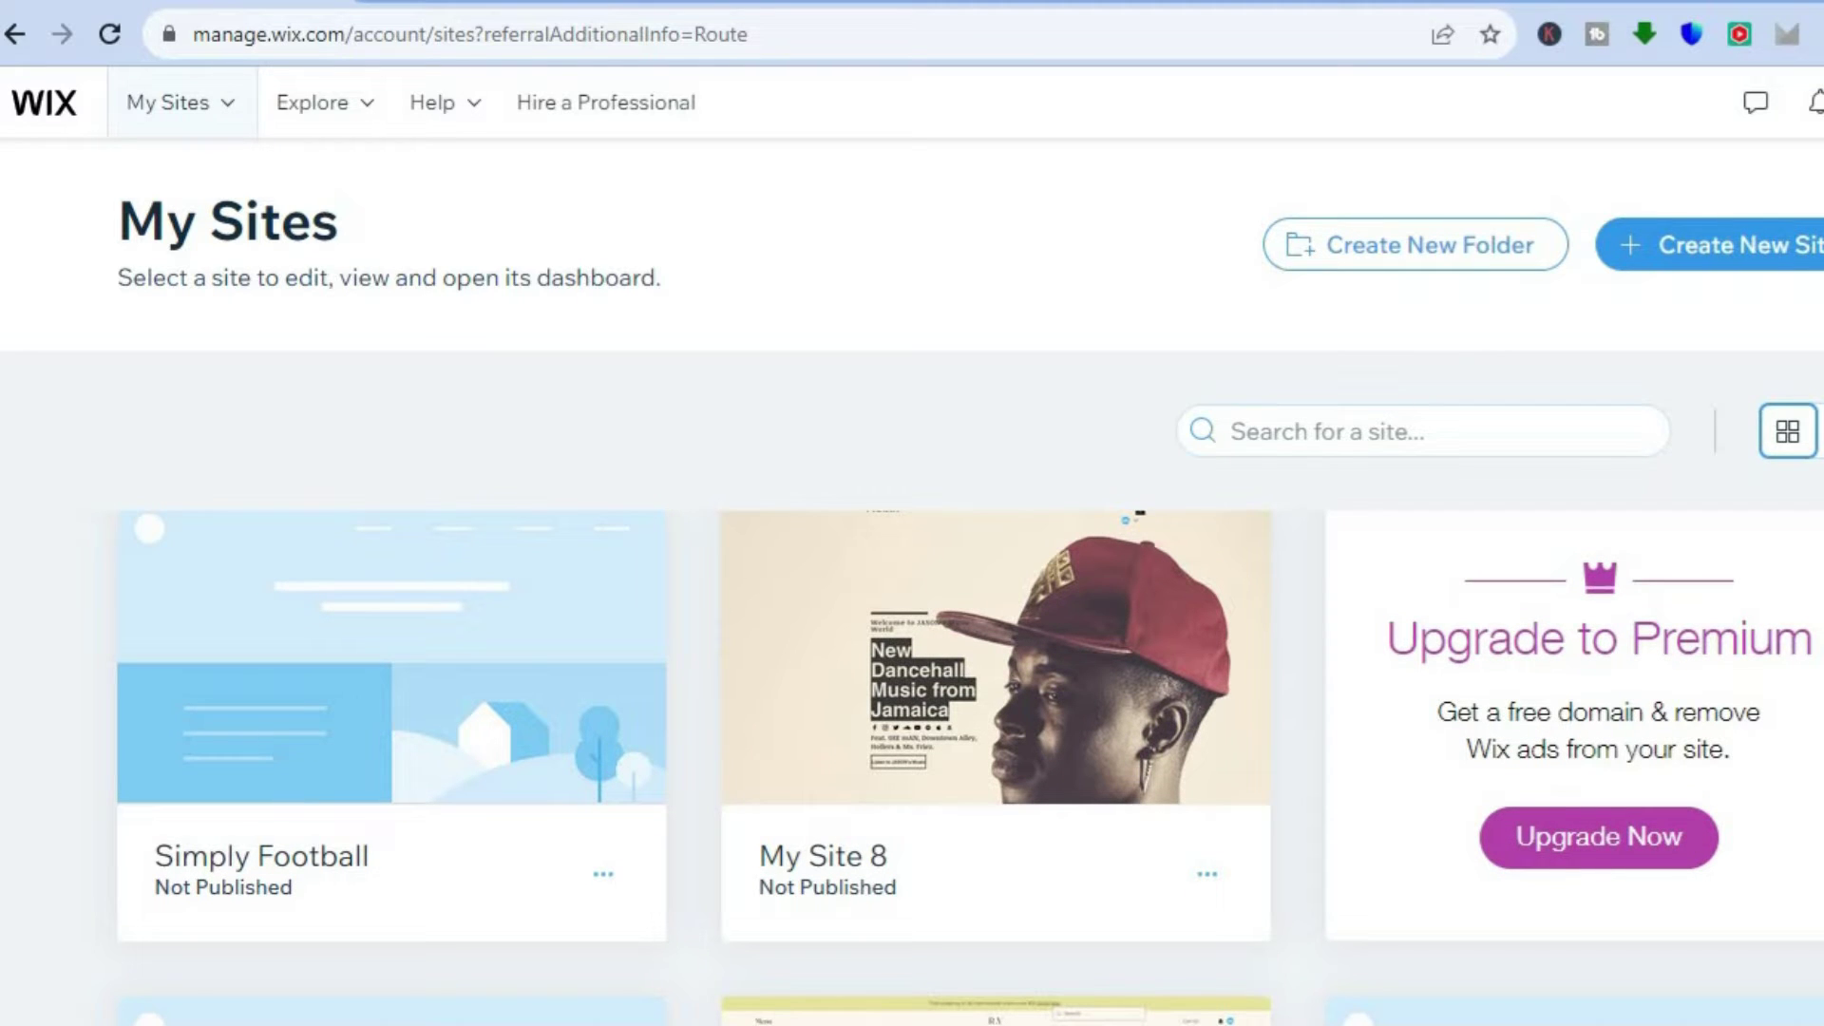
scroll(912, 589, "down", 5)
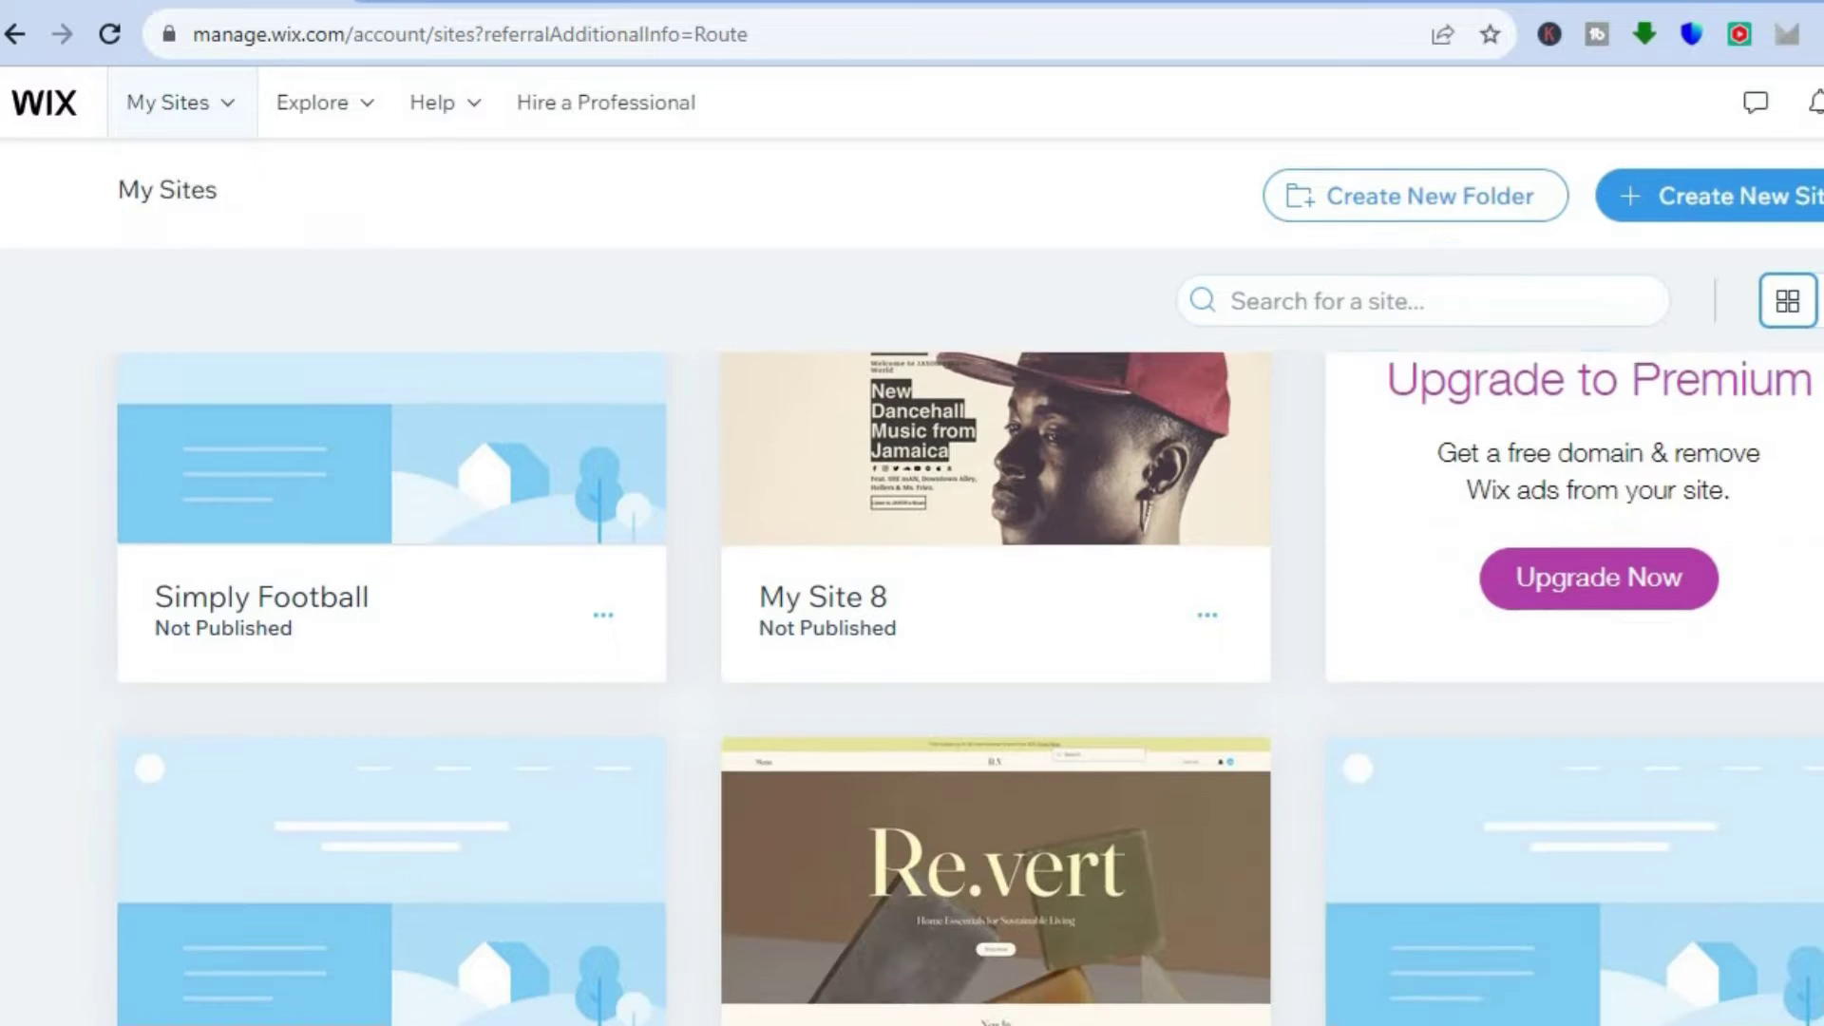
scroll(912, 589, "up", 5)
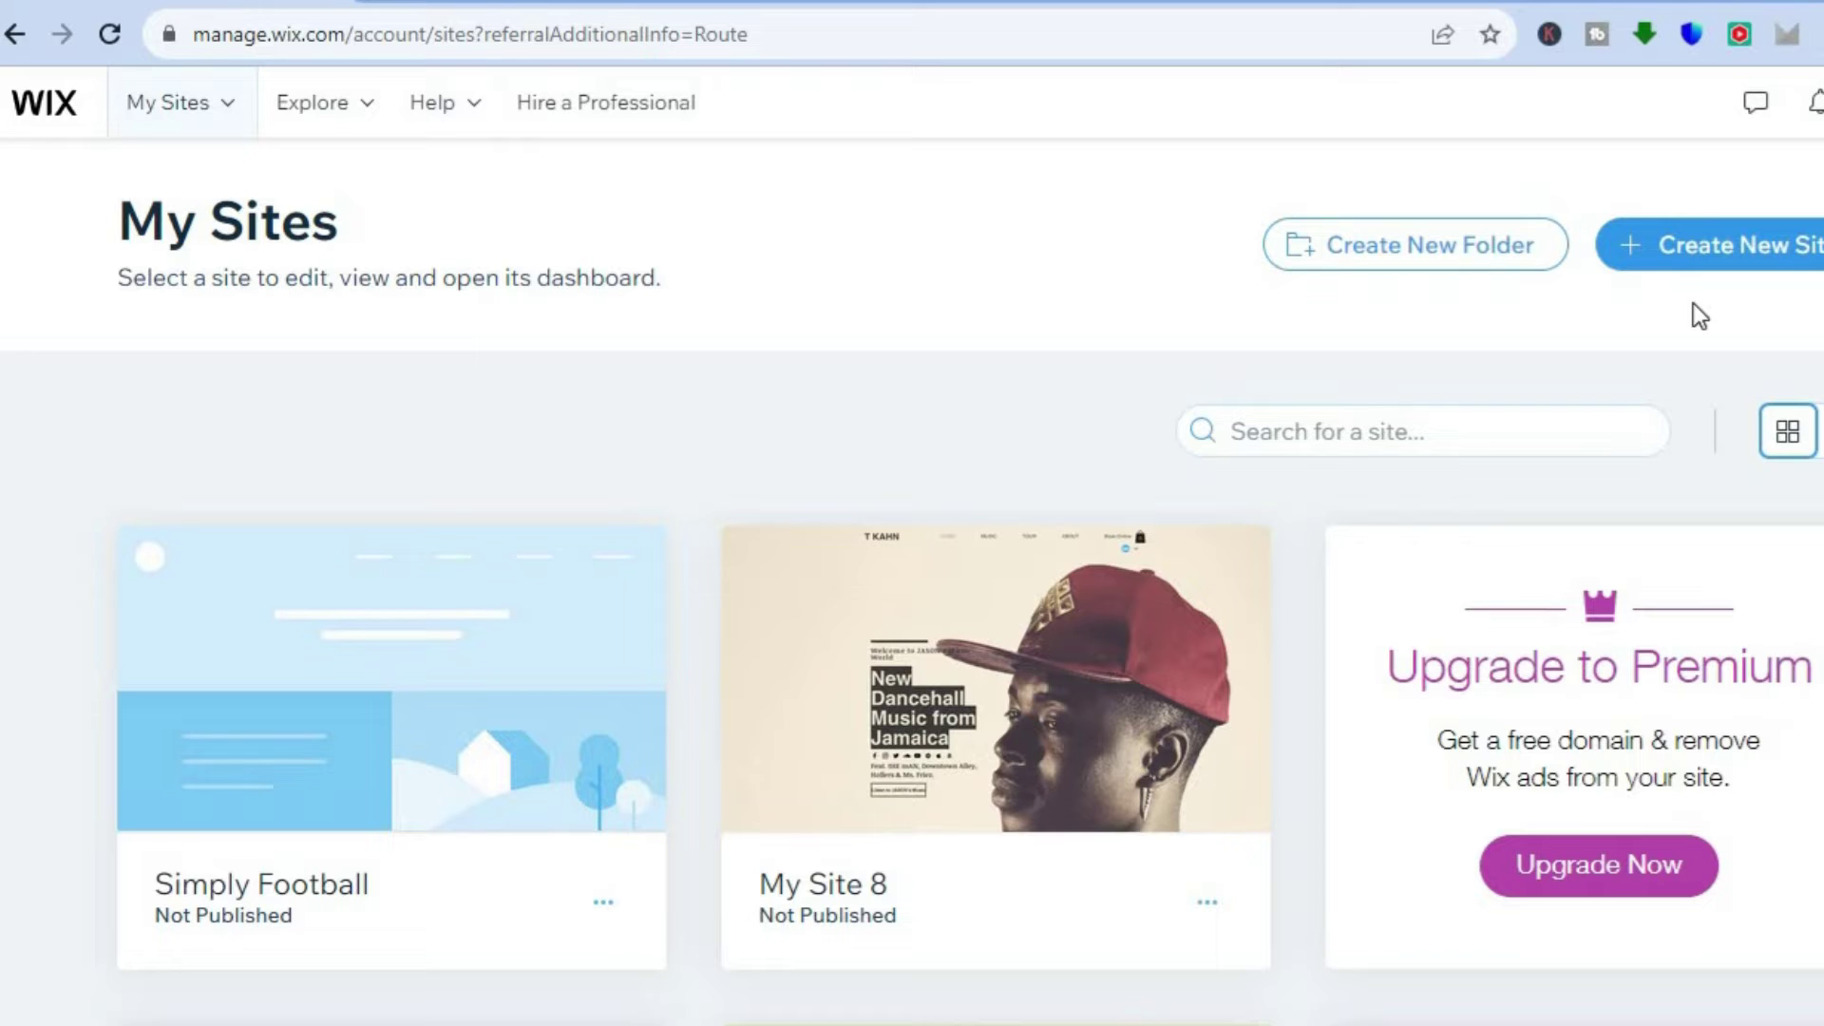
left_click(1702, 239)
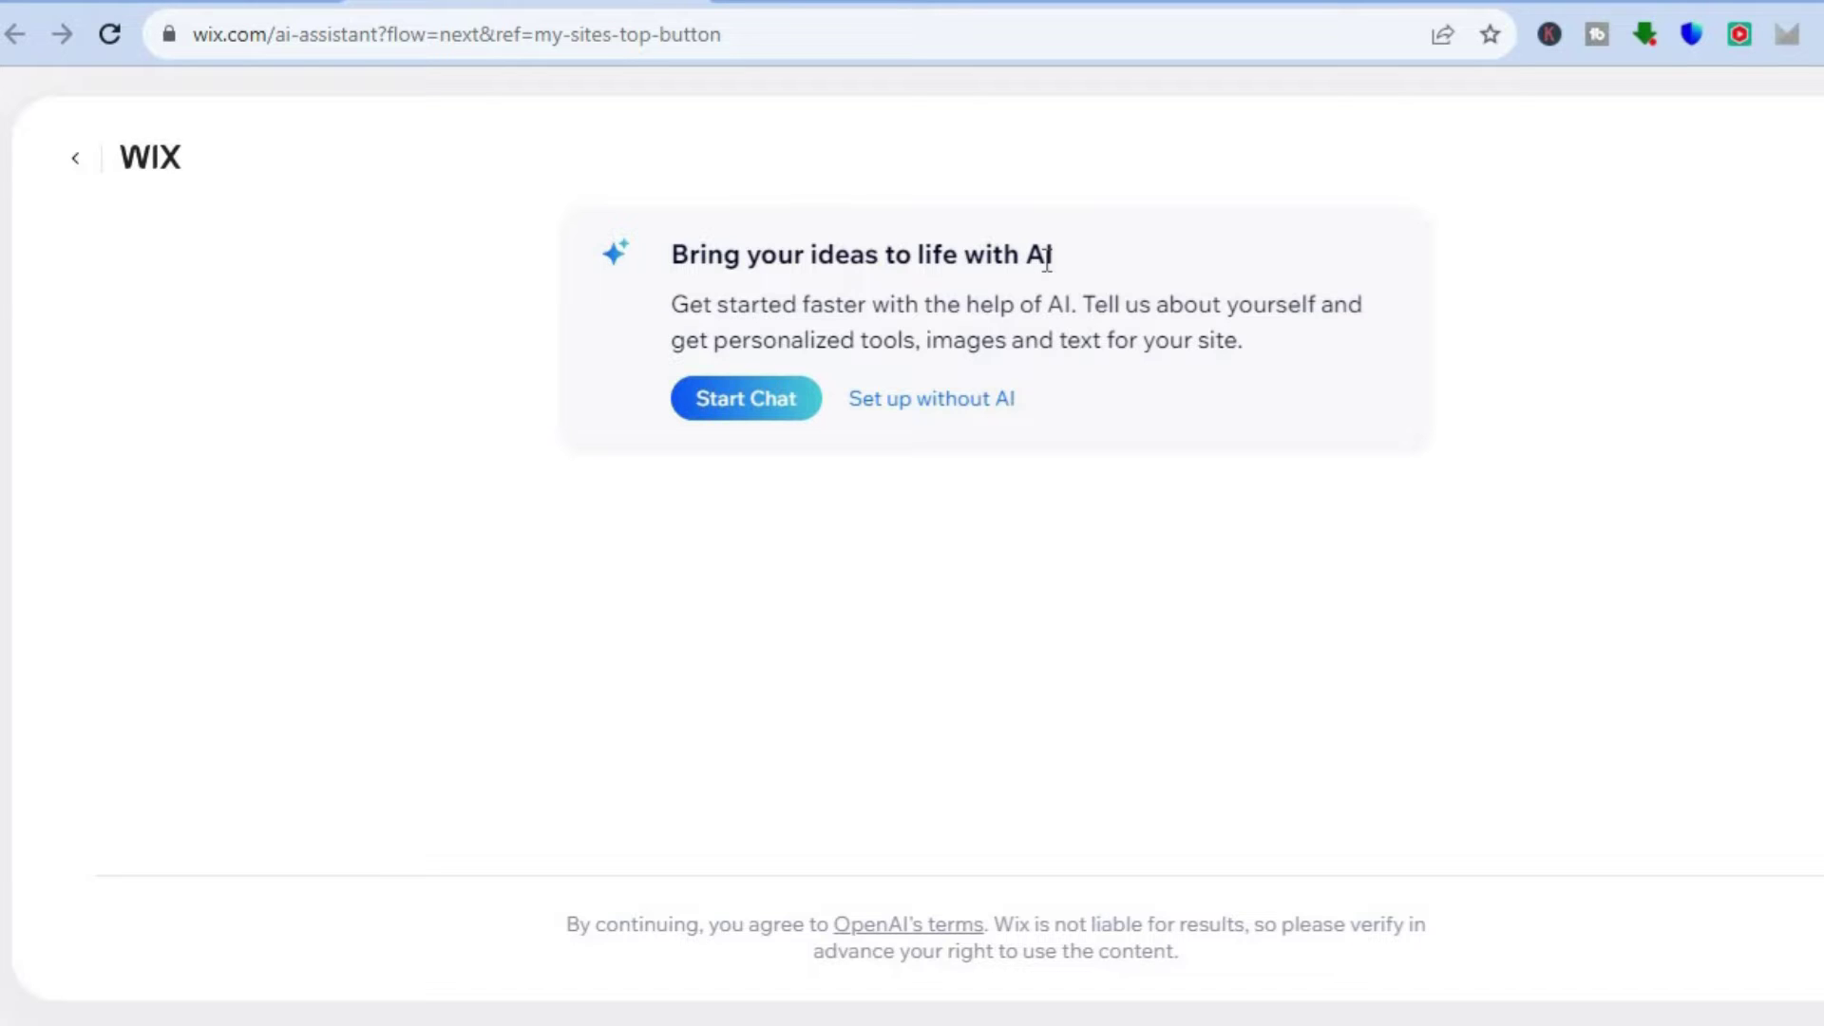
left_click(966, 416)
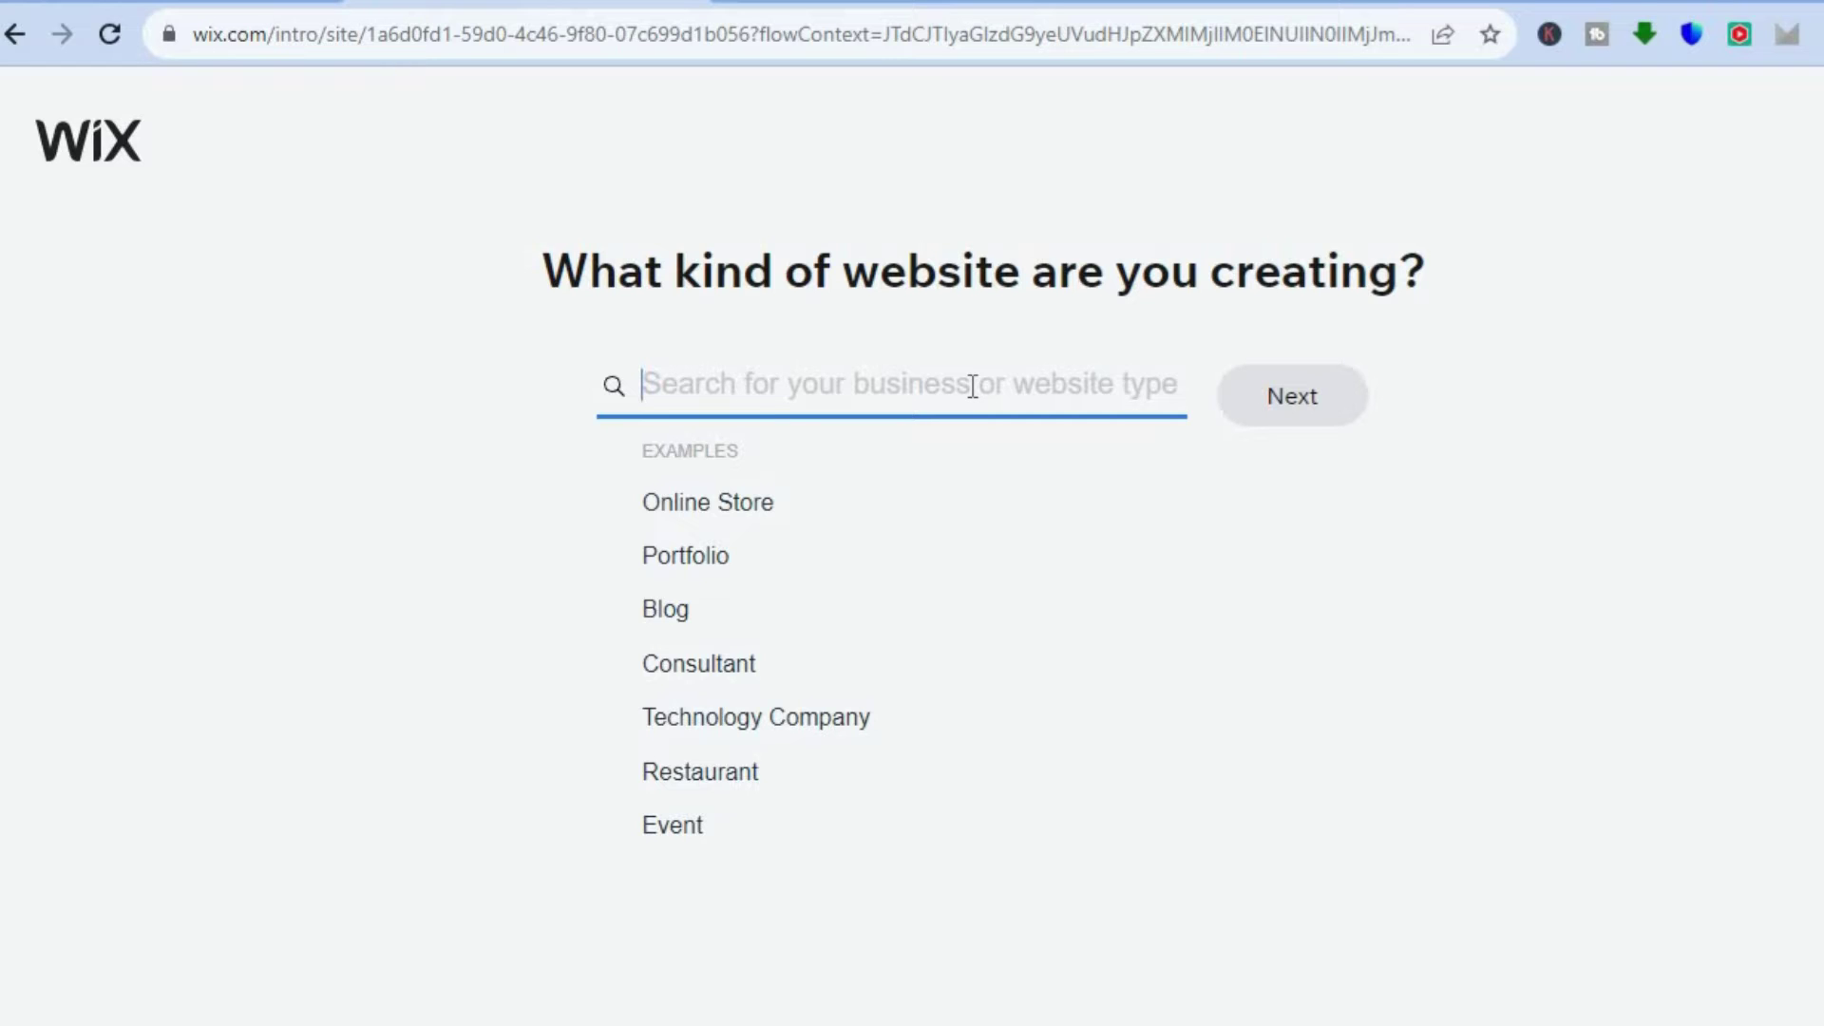
Search 'video', pick Video Portfolio as the website type and continue
type("video")
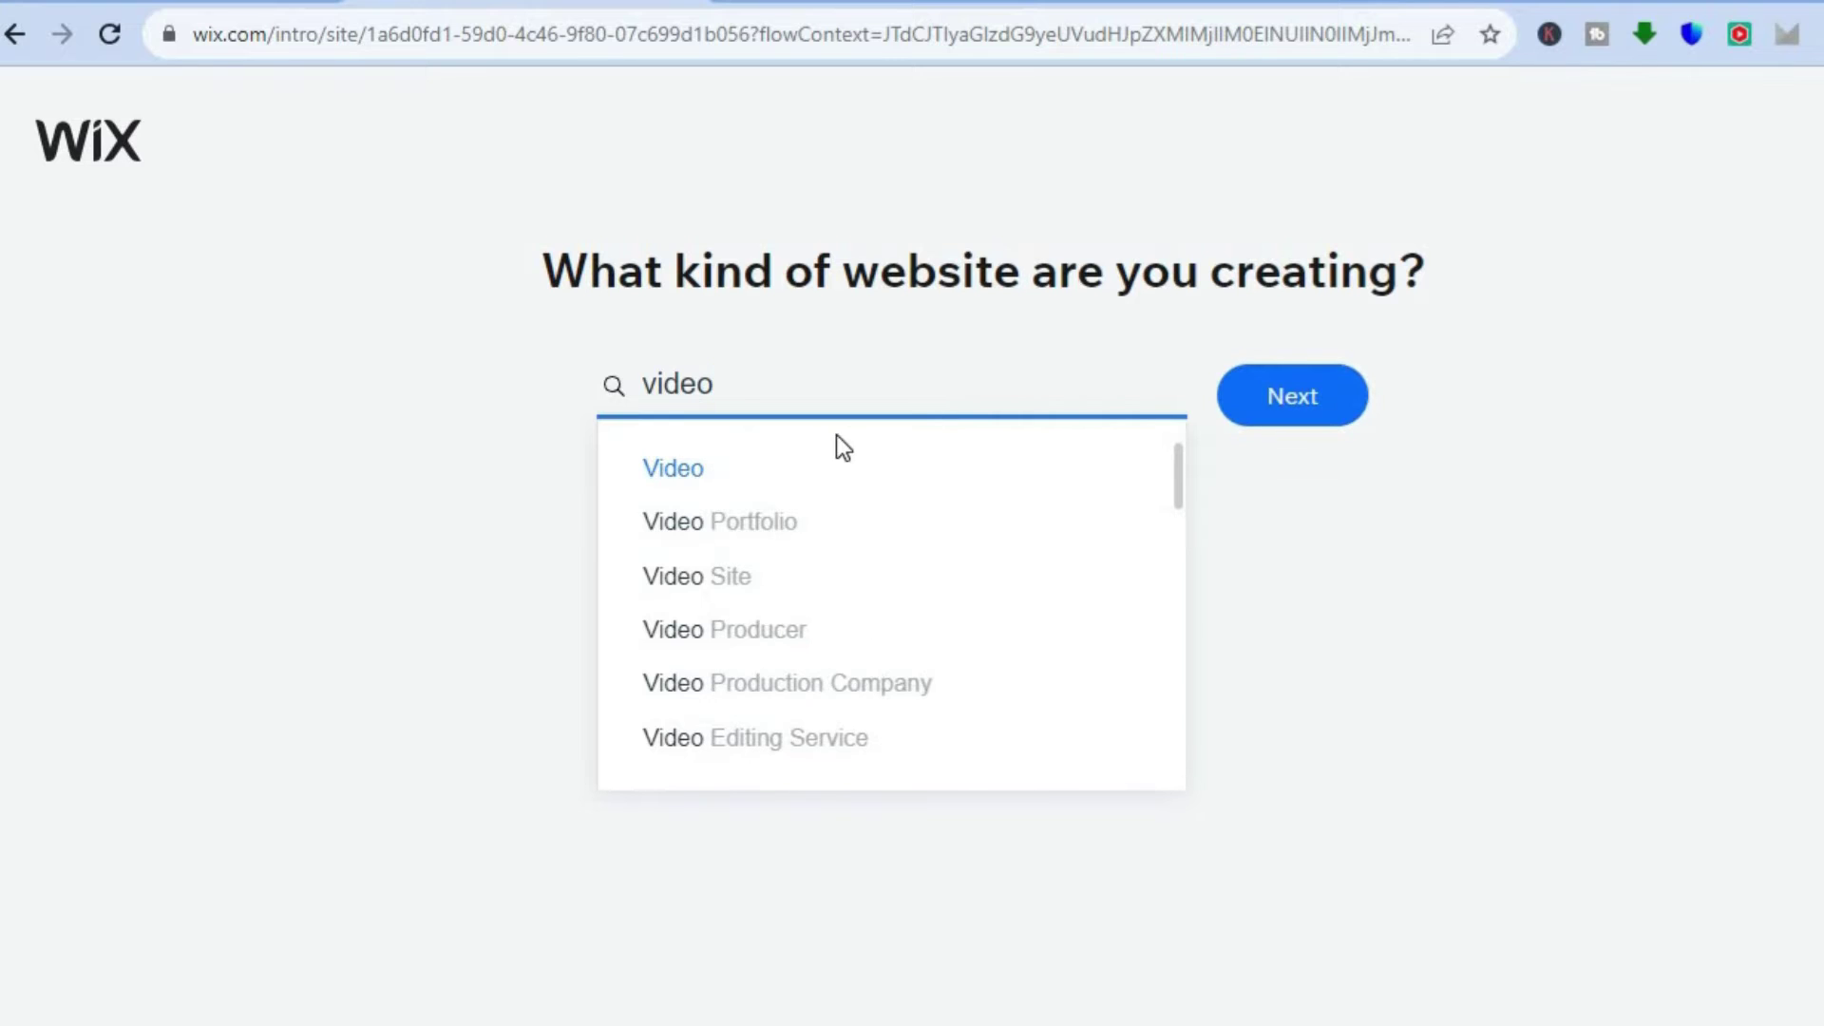
left_click(798, 513)
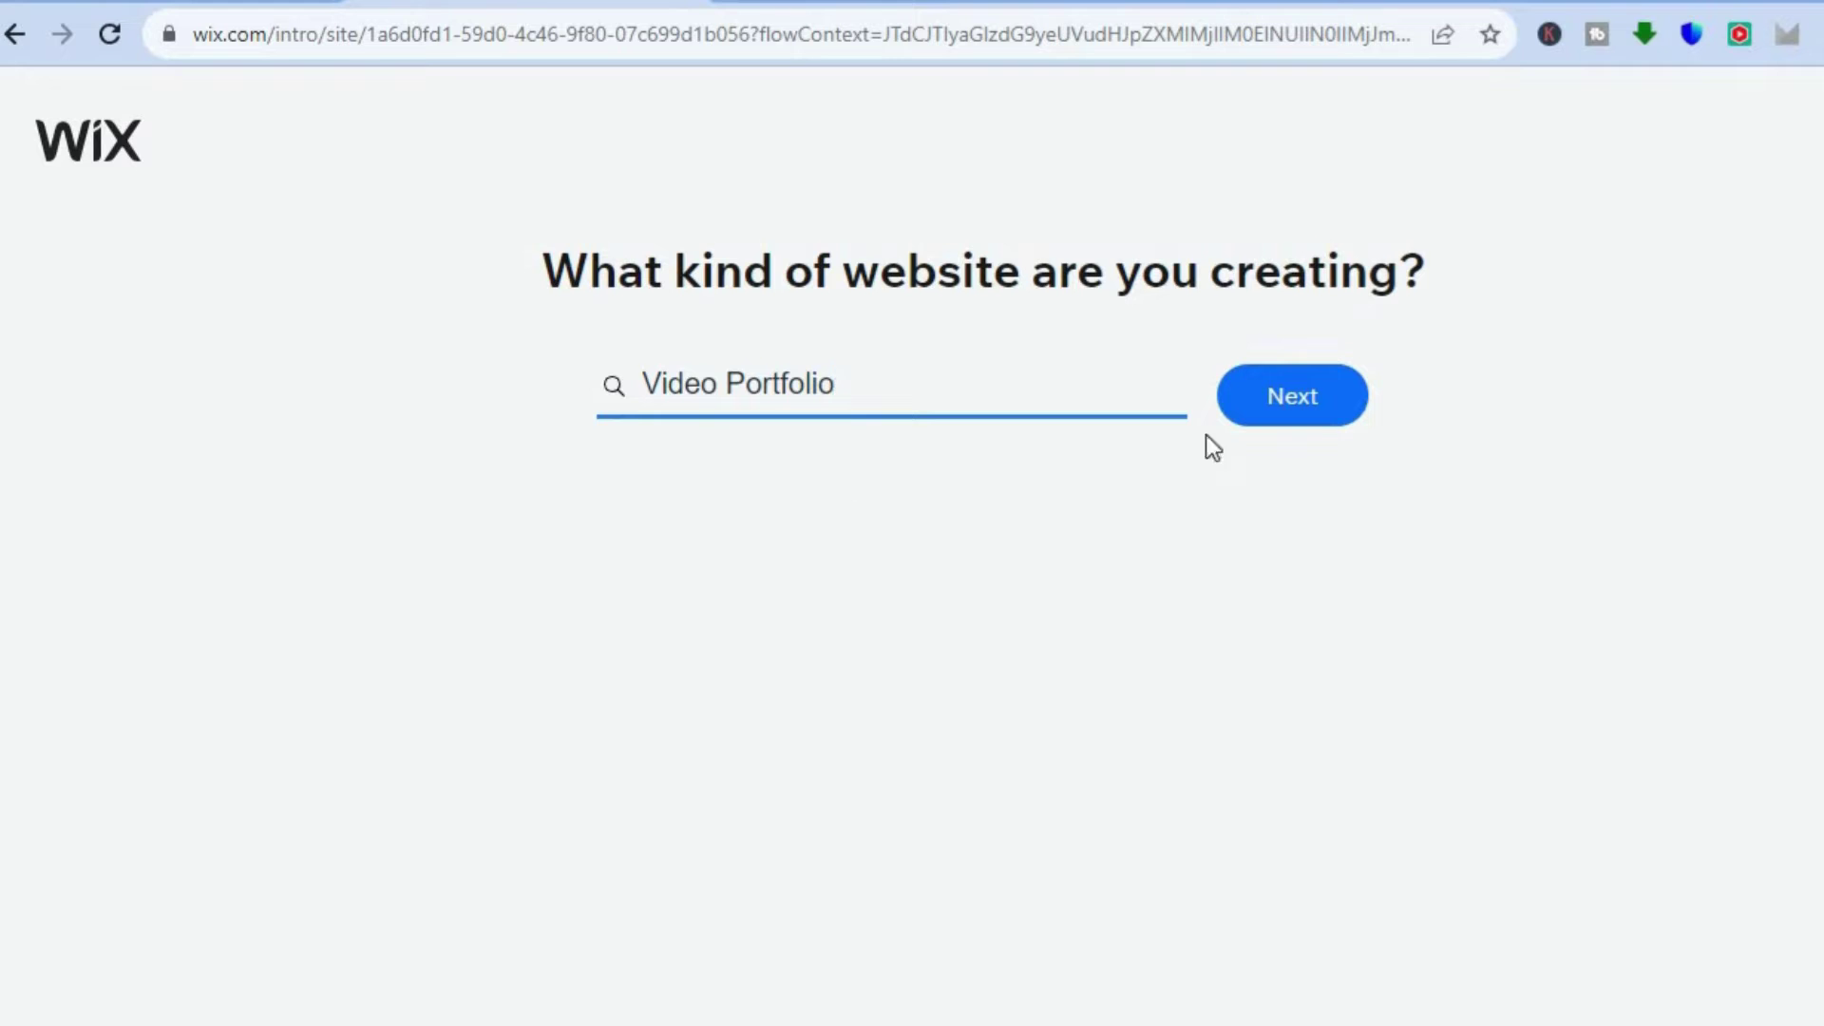
left_click(1295, 415)
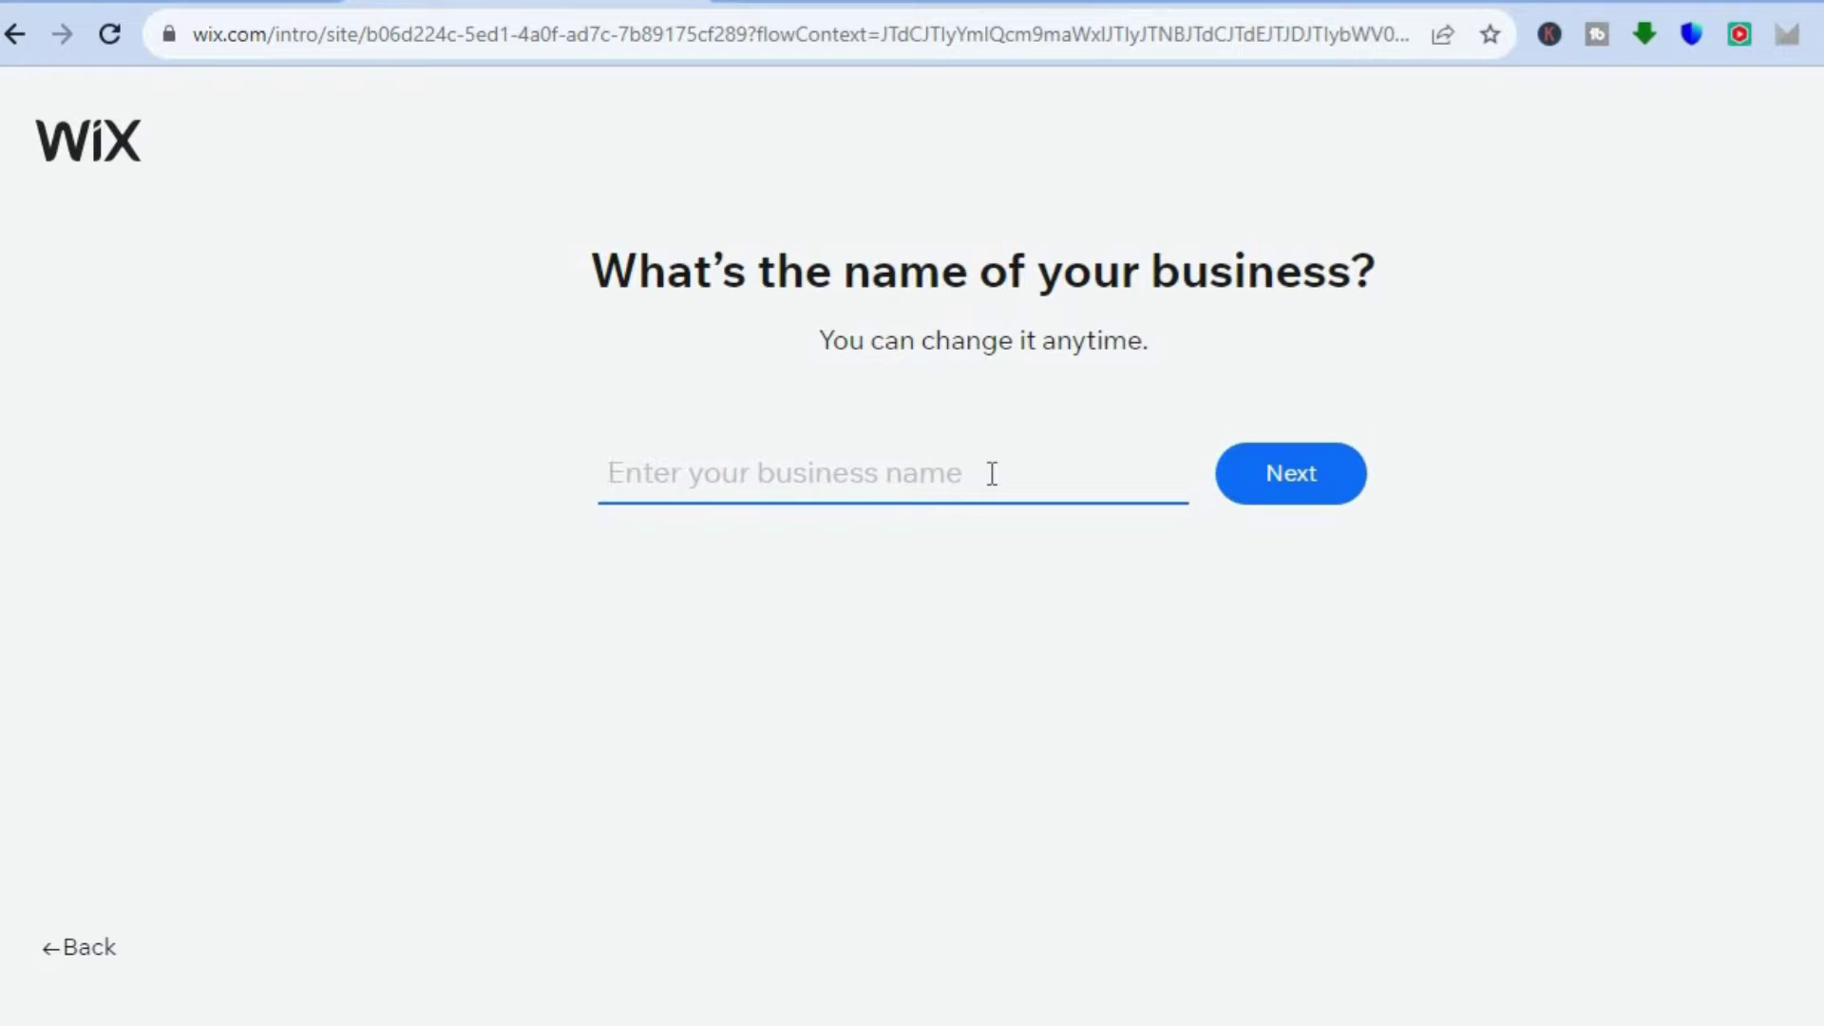
Enter SIMPLE VIDEOS as the business name and continue
type("SIMPLE ")
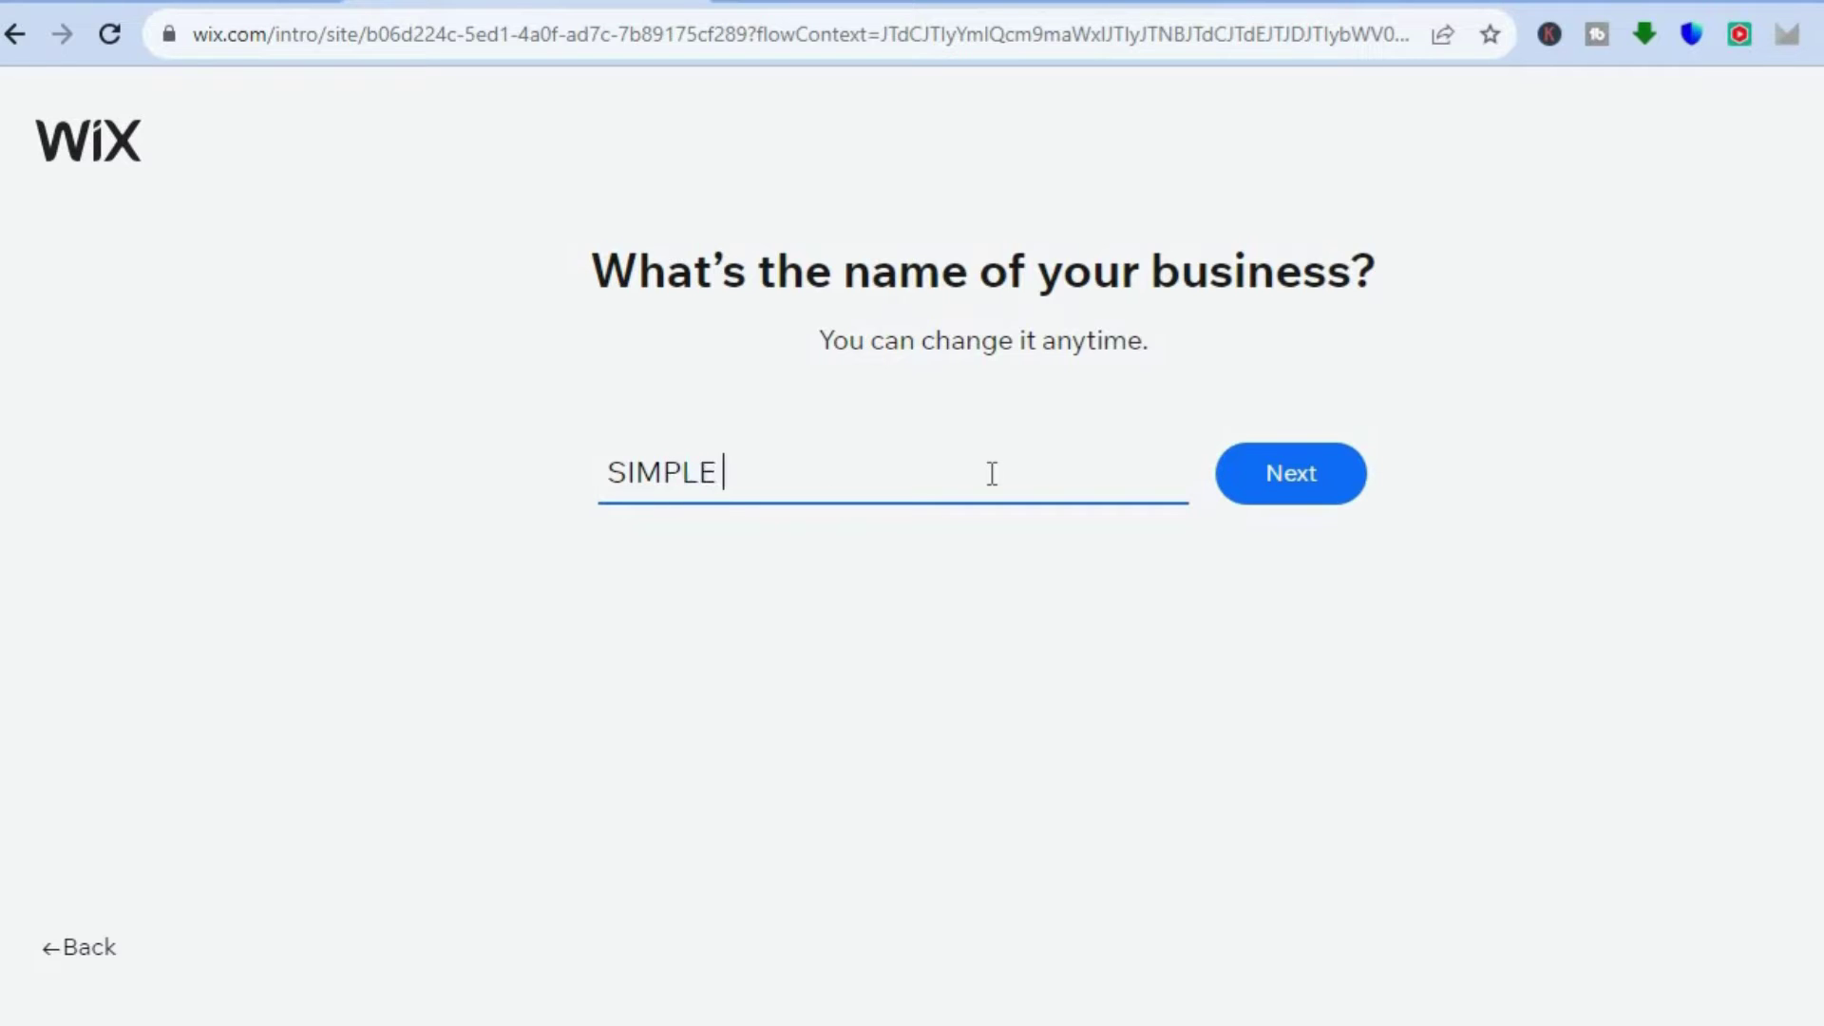
type("VIDEOS")
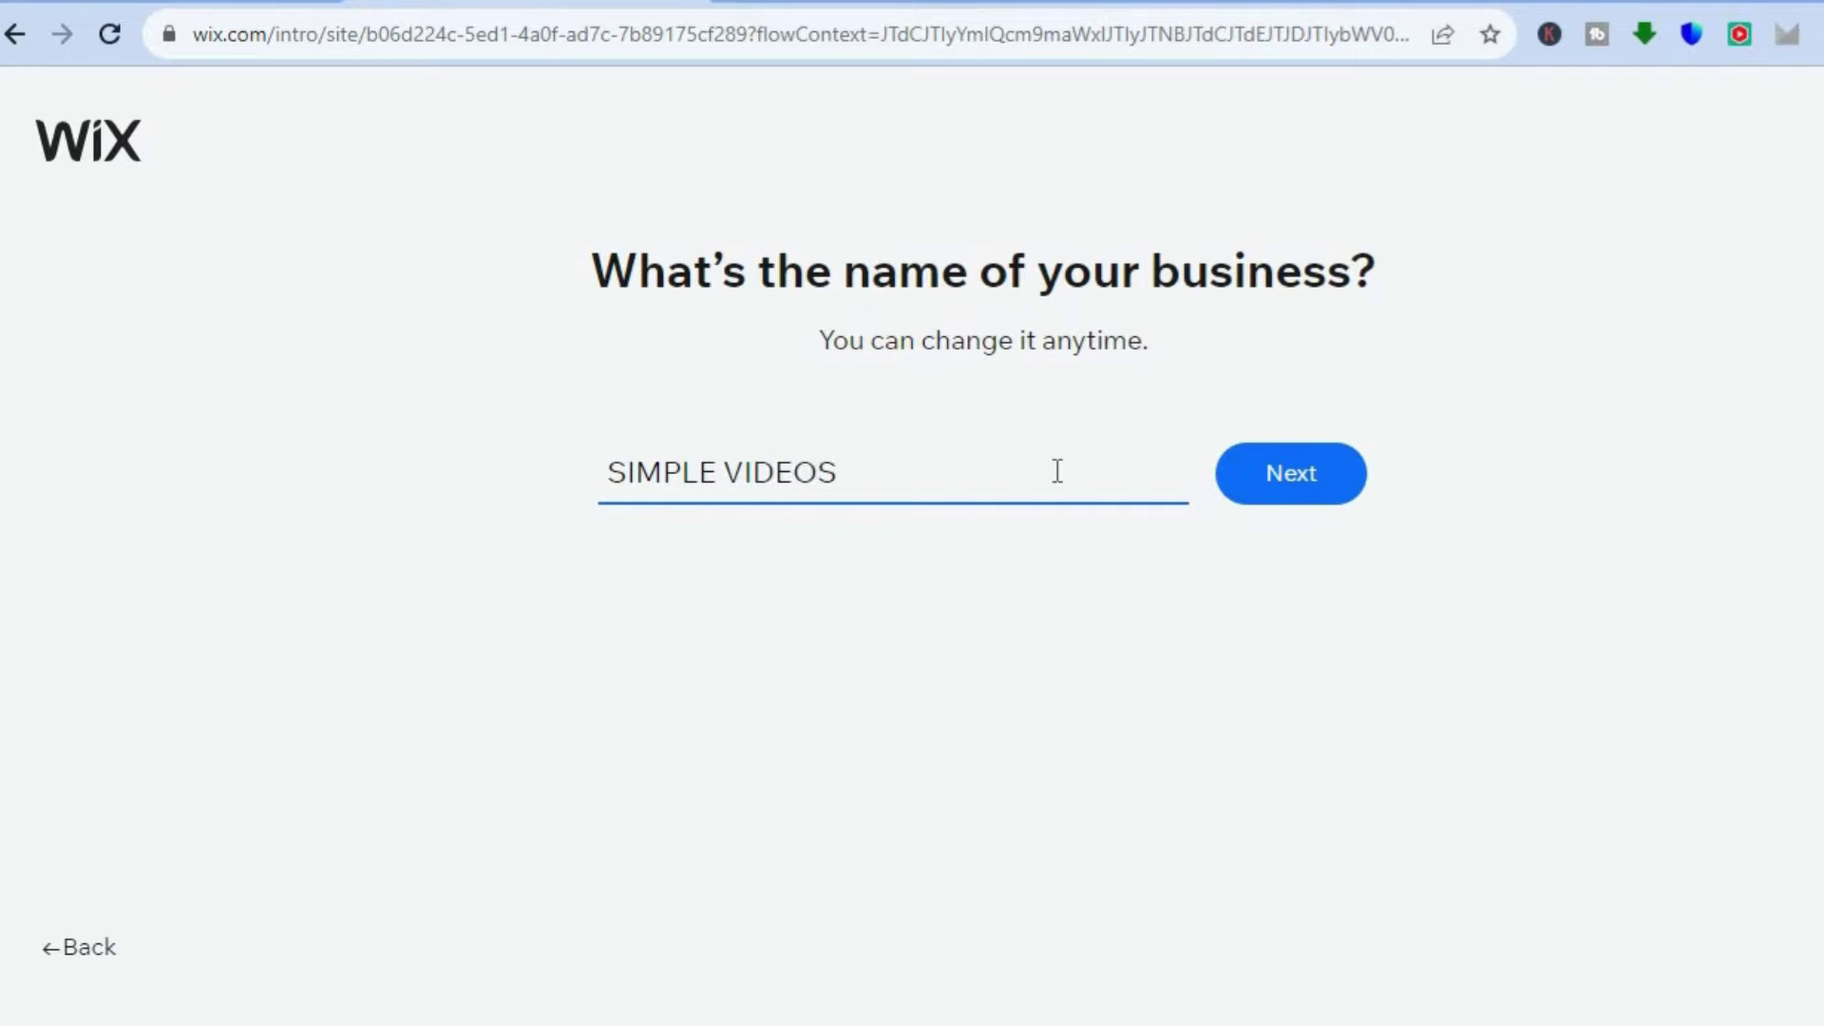
left_click(1319, 485)
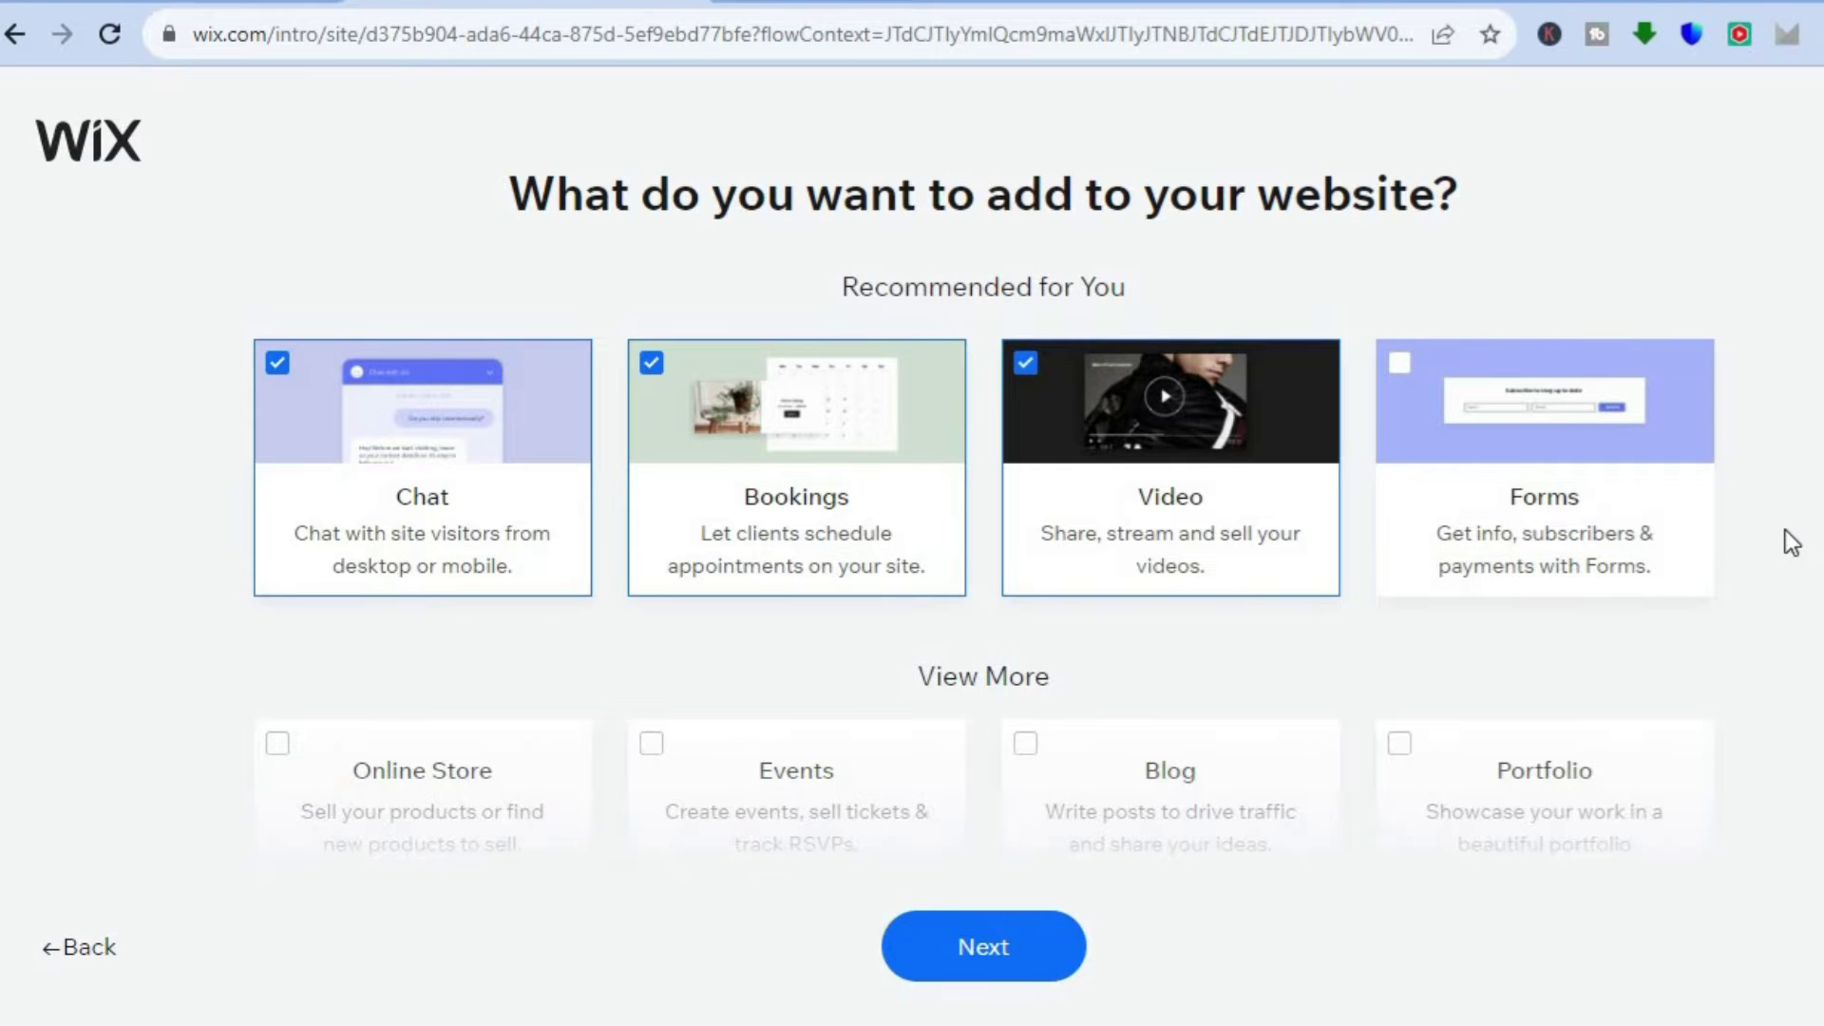
Keep Chat, Bookings and Video as the site features and continue
scroll(1791, 541, "down", 3)
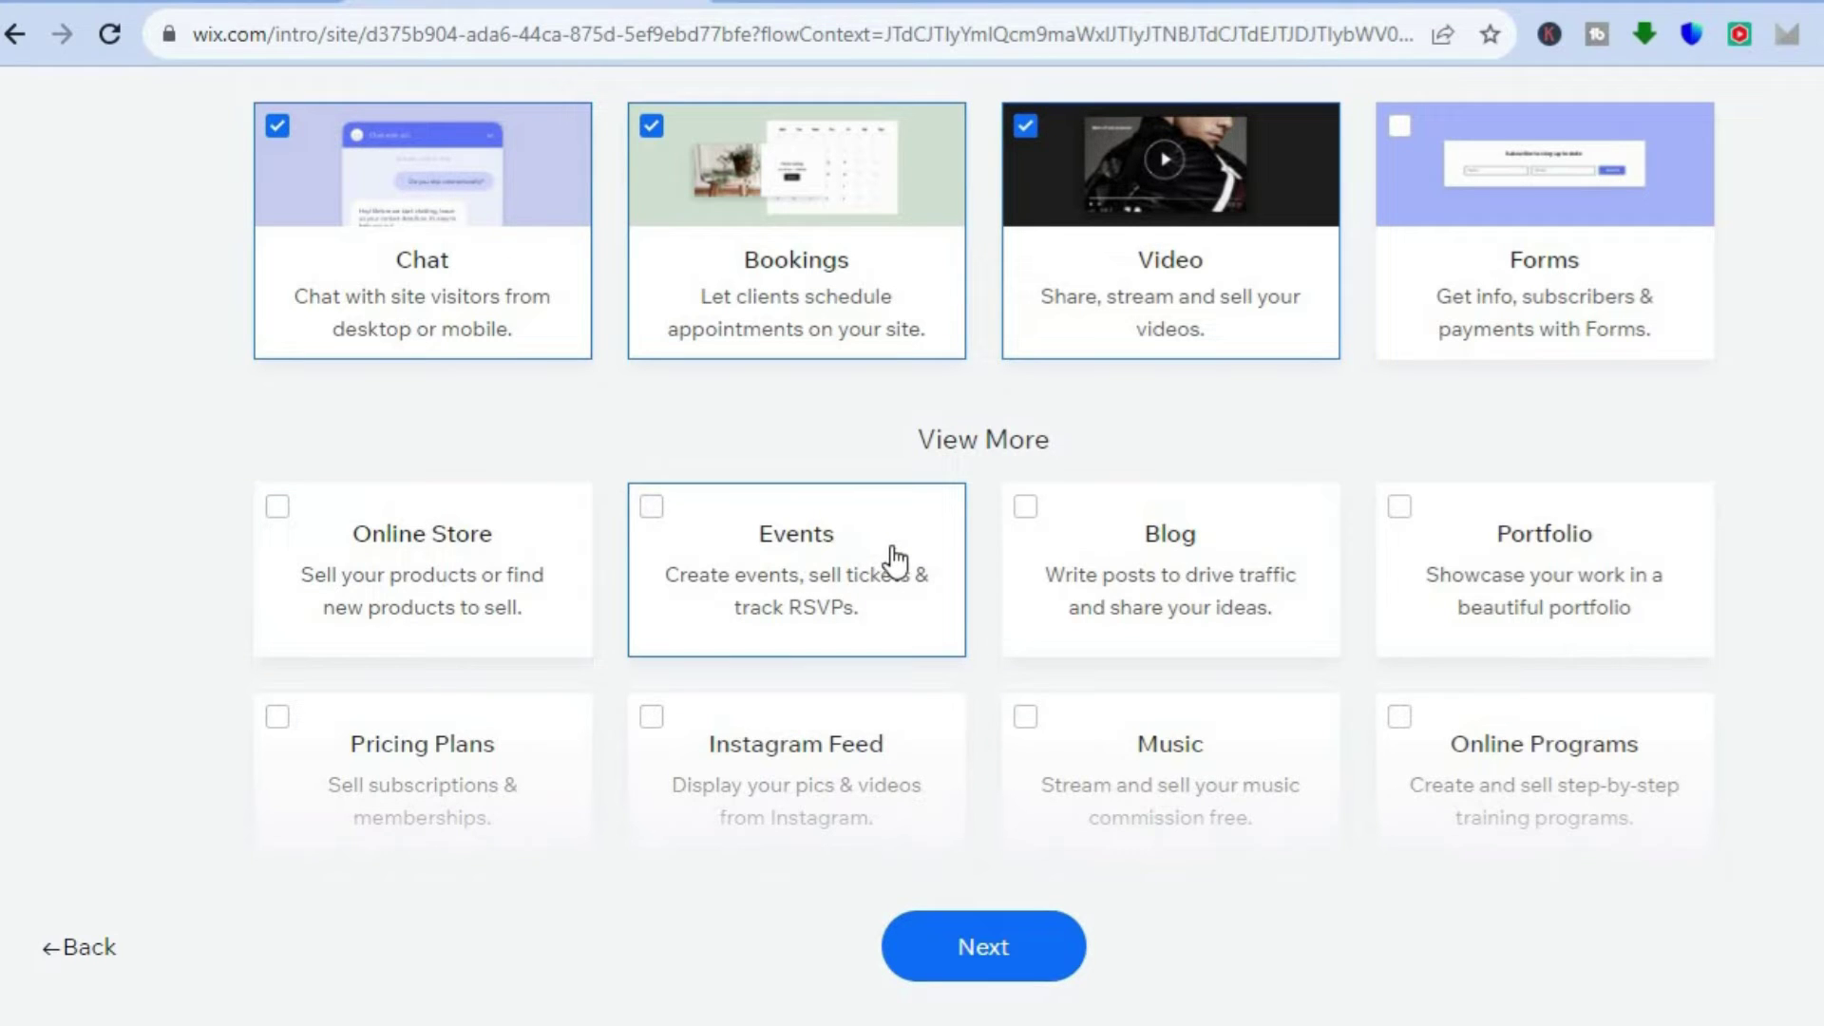
left_click(977, 952)
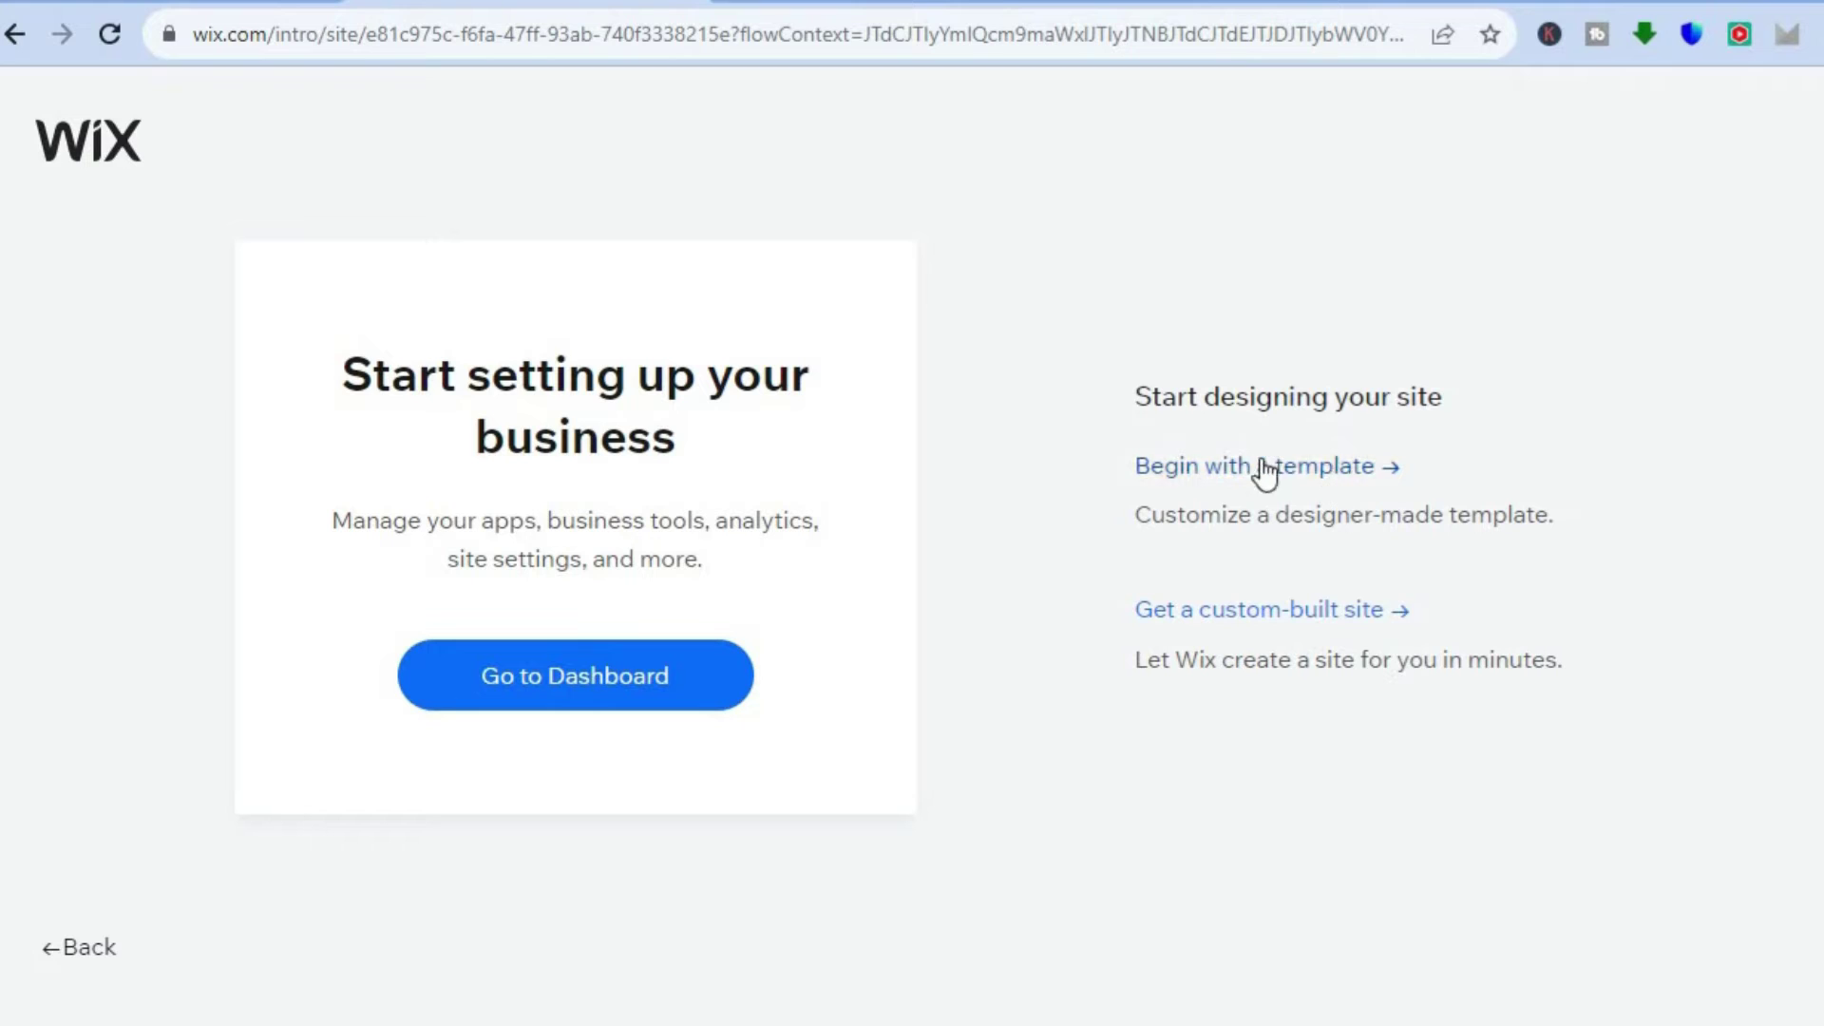
Choose to begin designing the site from a template
left_click(1339, 464)
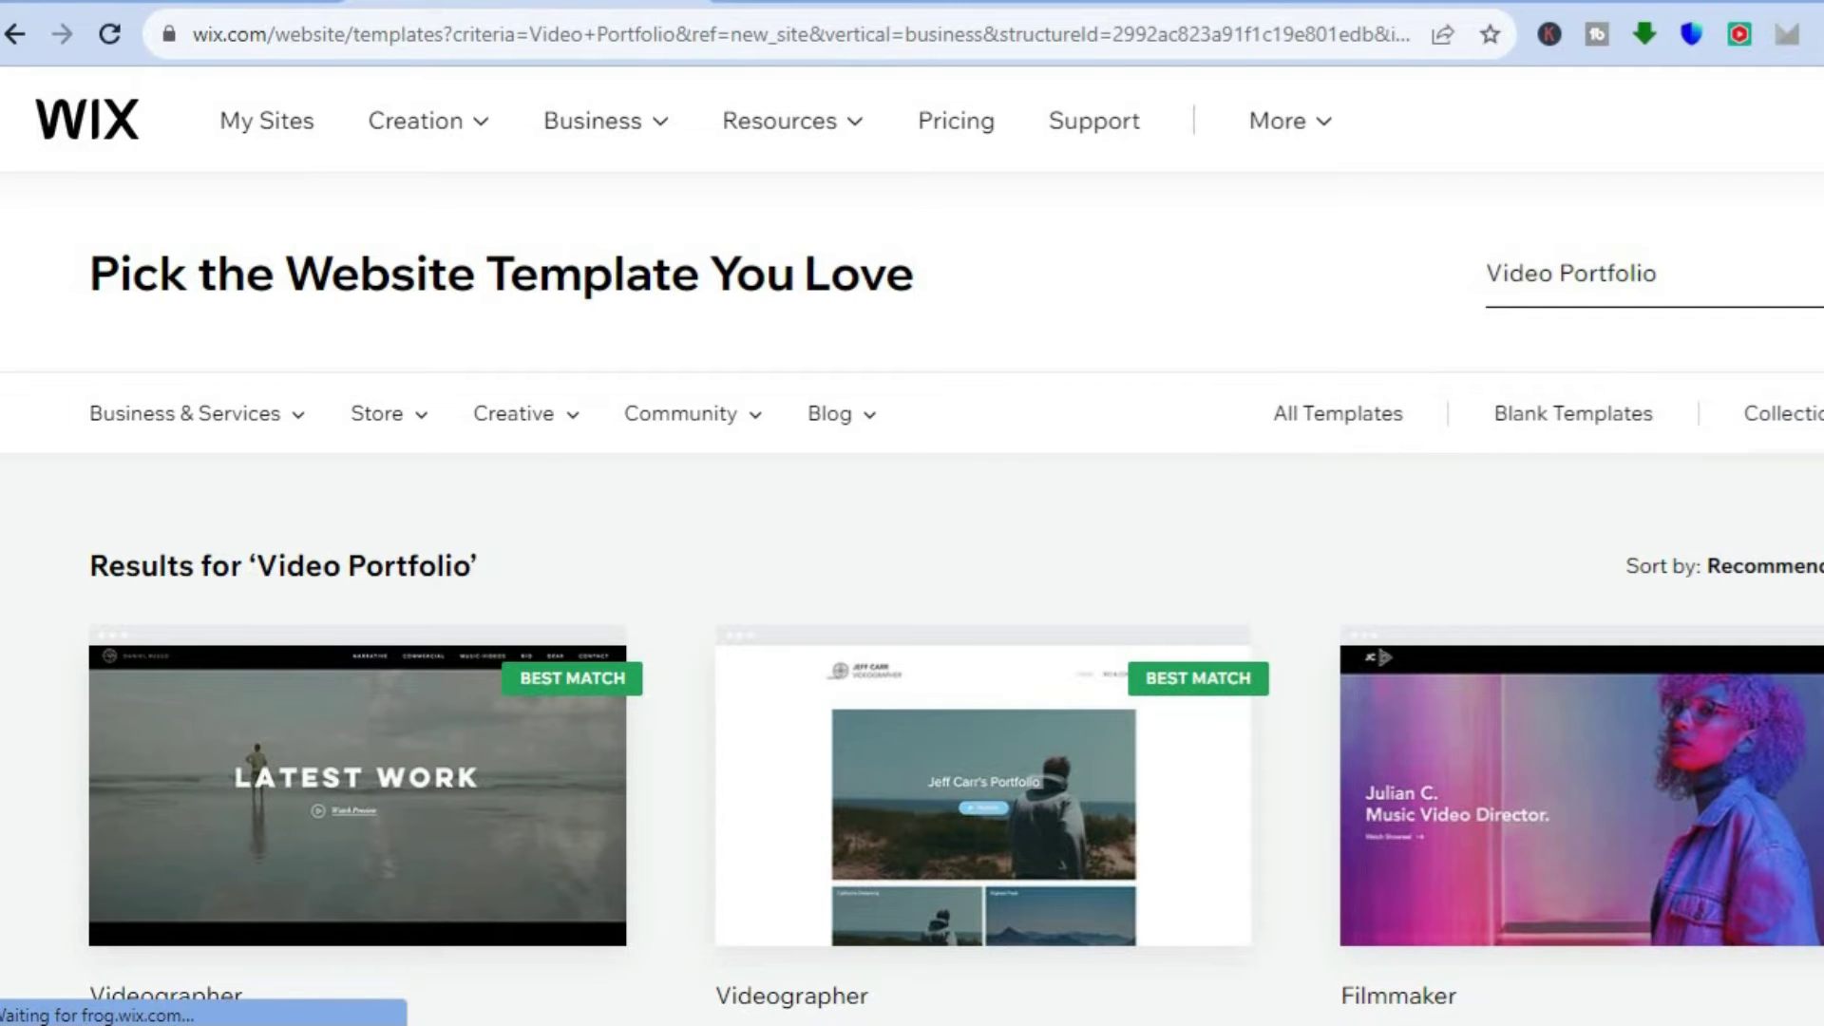
Open the second Videographer template from the Video Portfolio results for editing
scroll(912, 570, "down", 10)
scroll(912, 570, "down", 5)
scroll(912, 570, "down", 4)
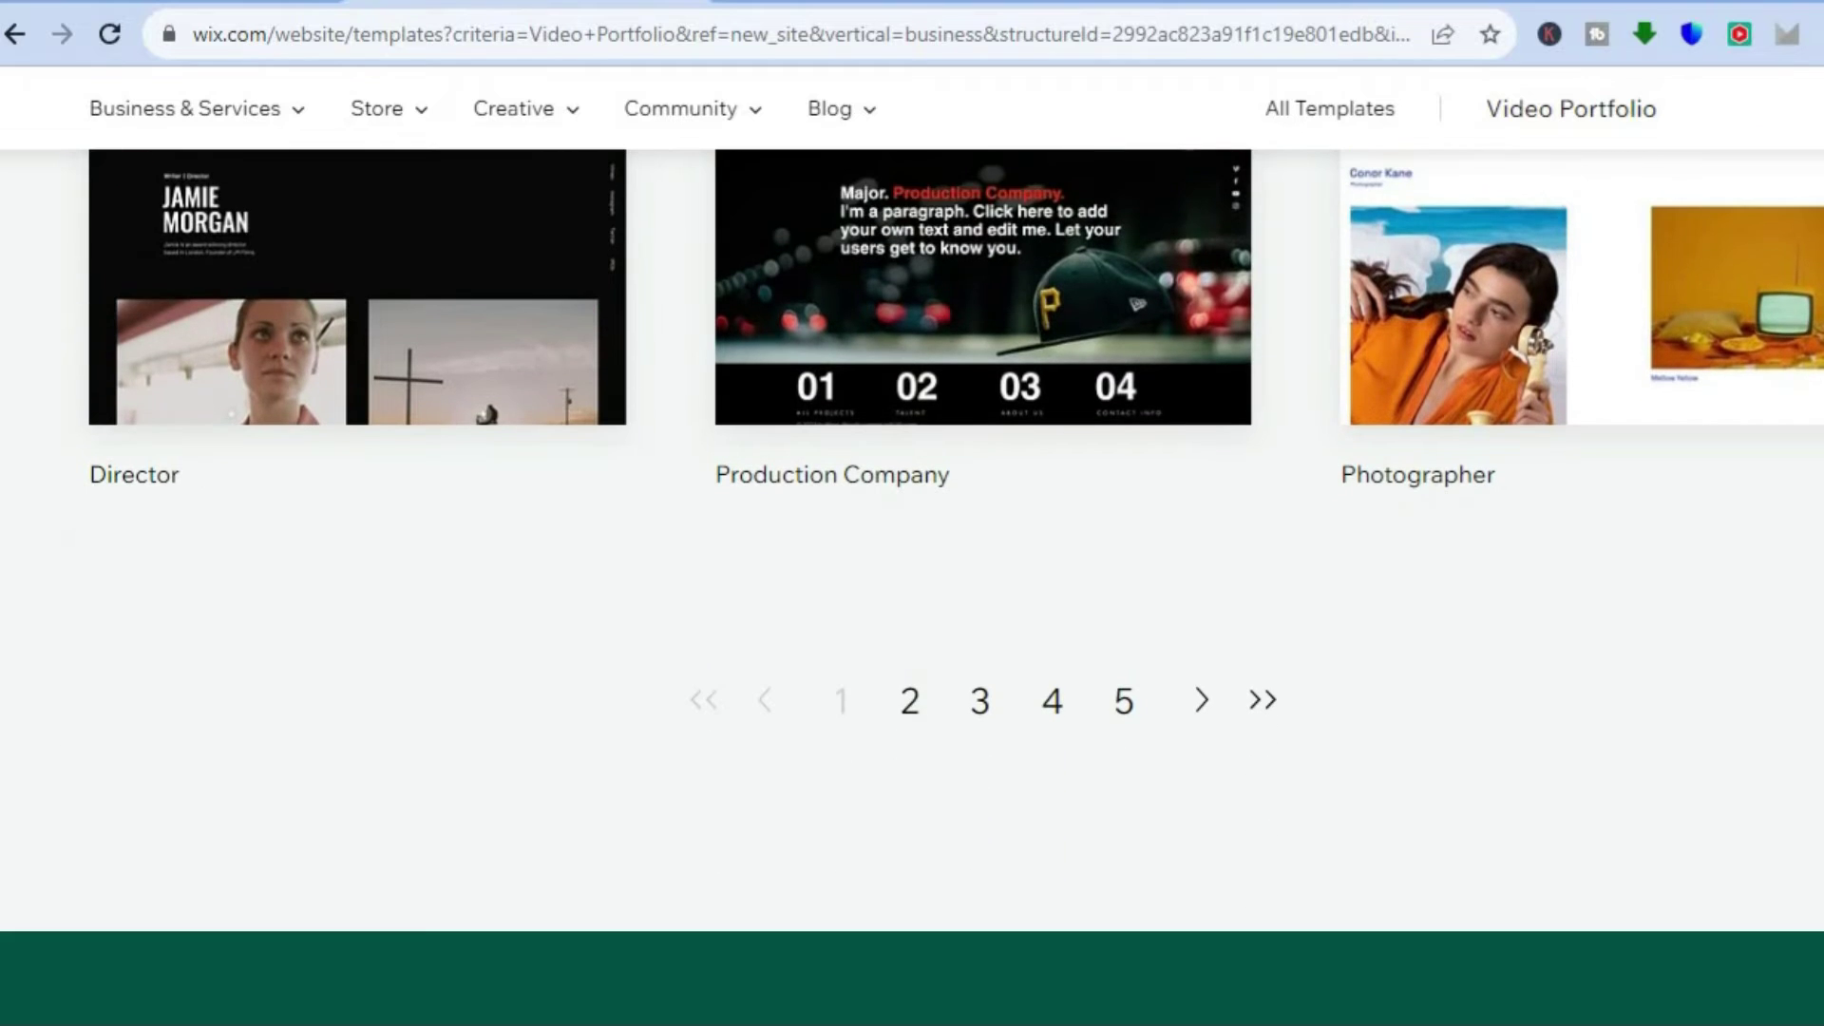
scroll(912, 570, "down", 1)
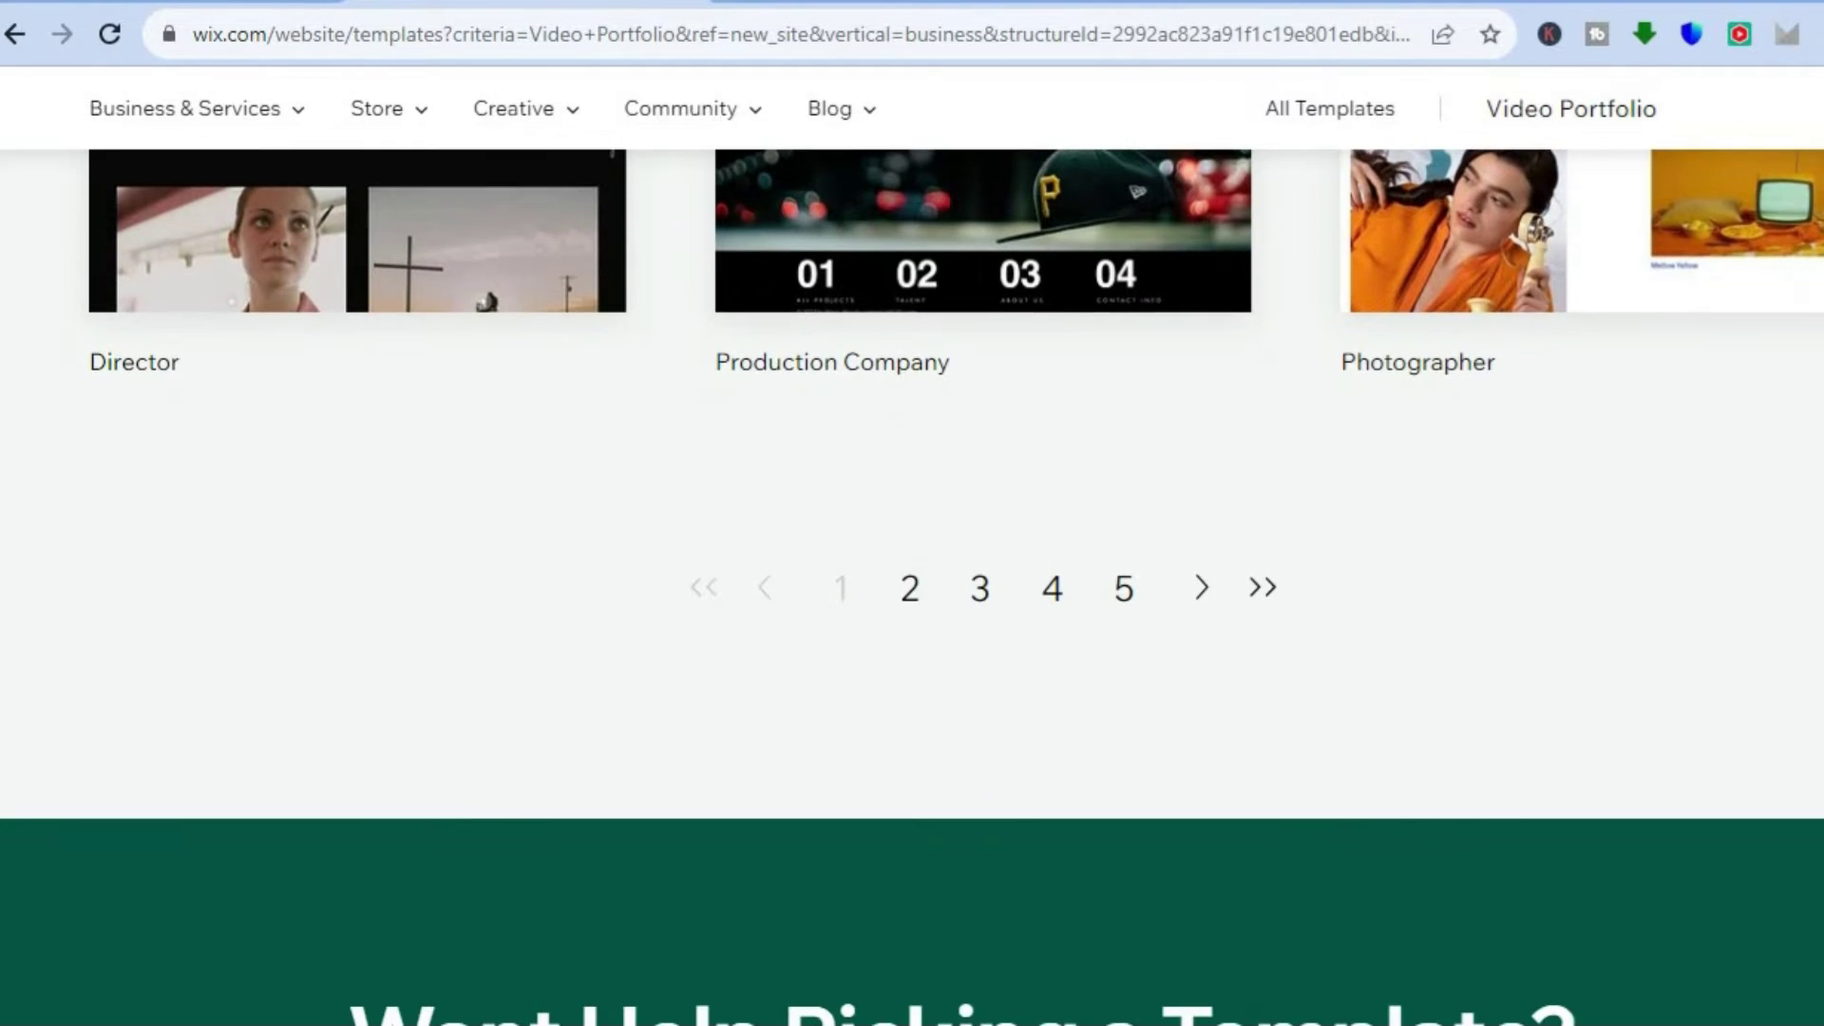
scroll(912, 570, "up", 9)
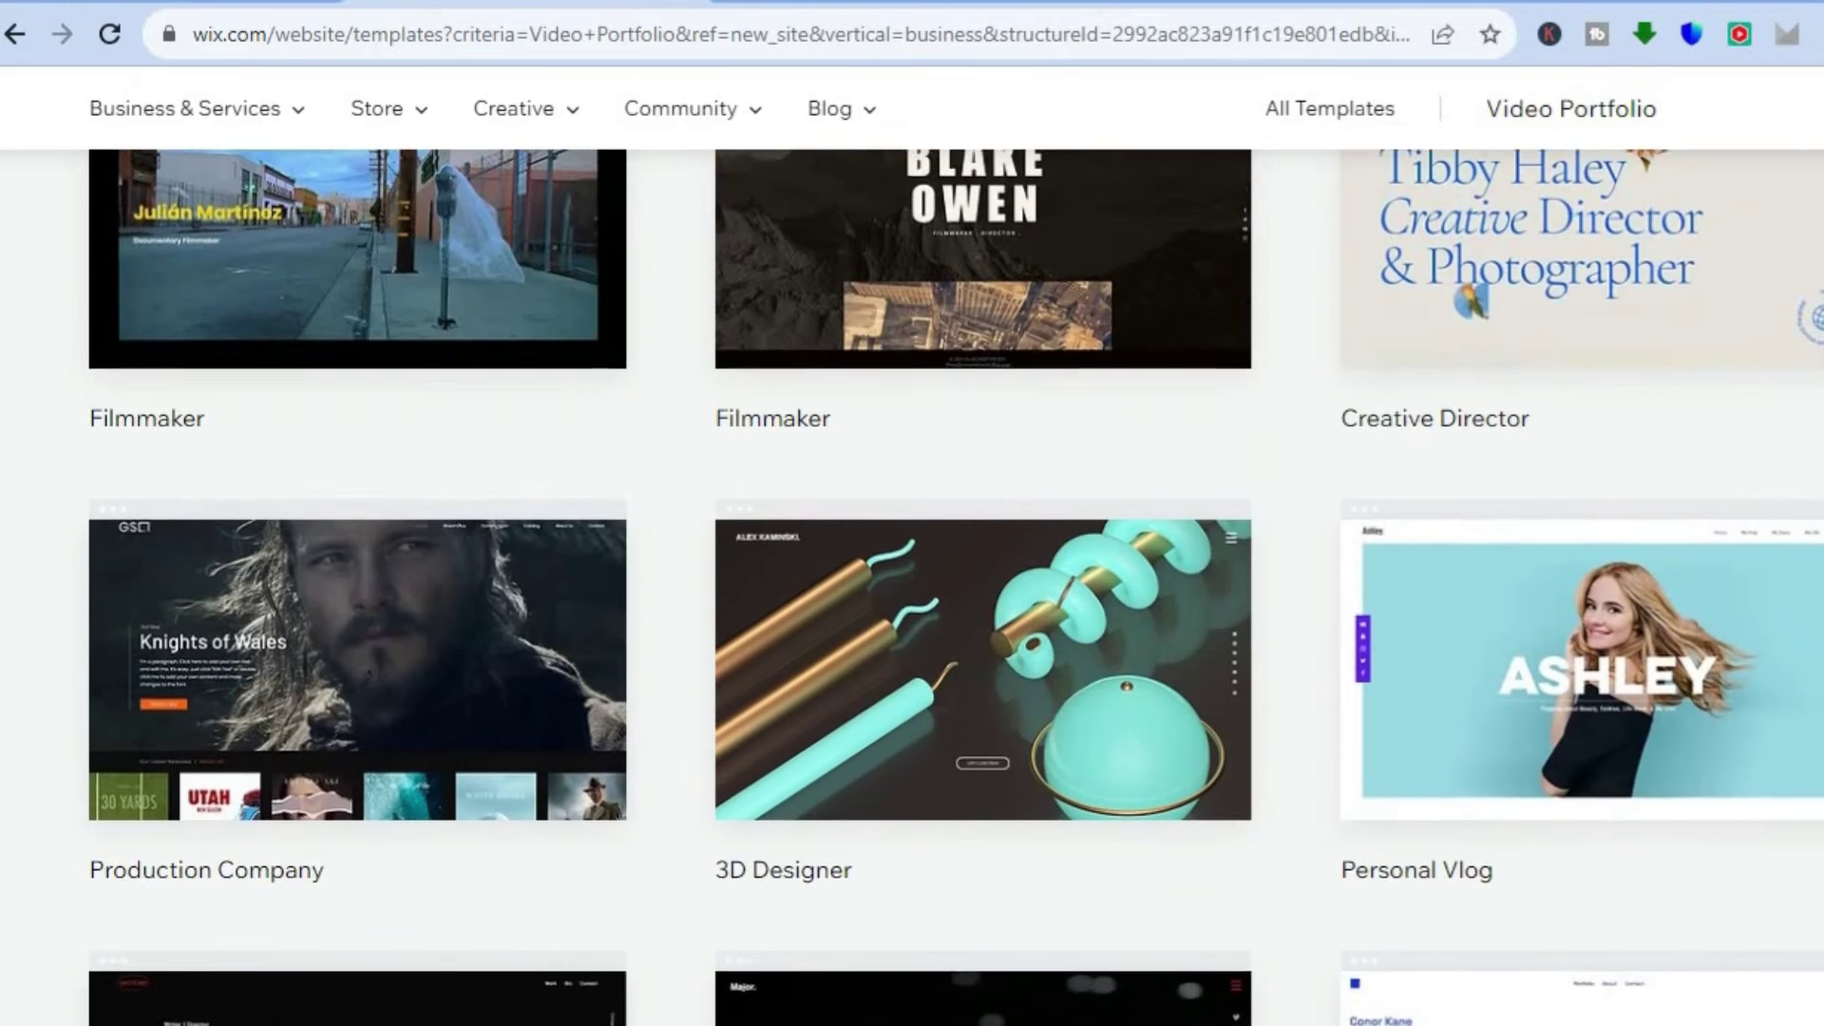
scroll(912, 570, "up", 6)
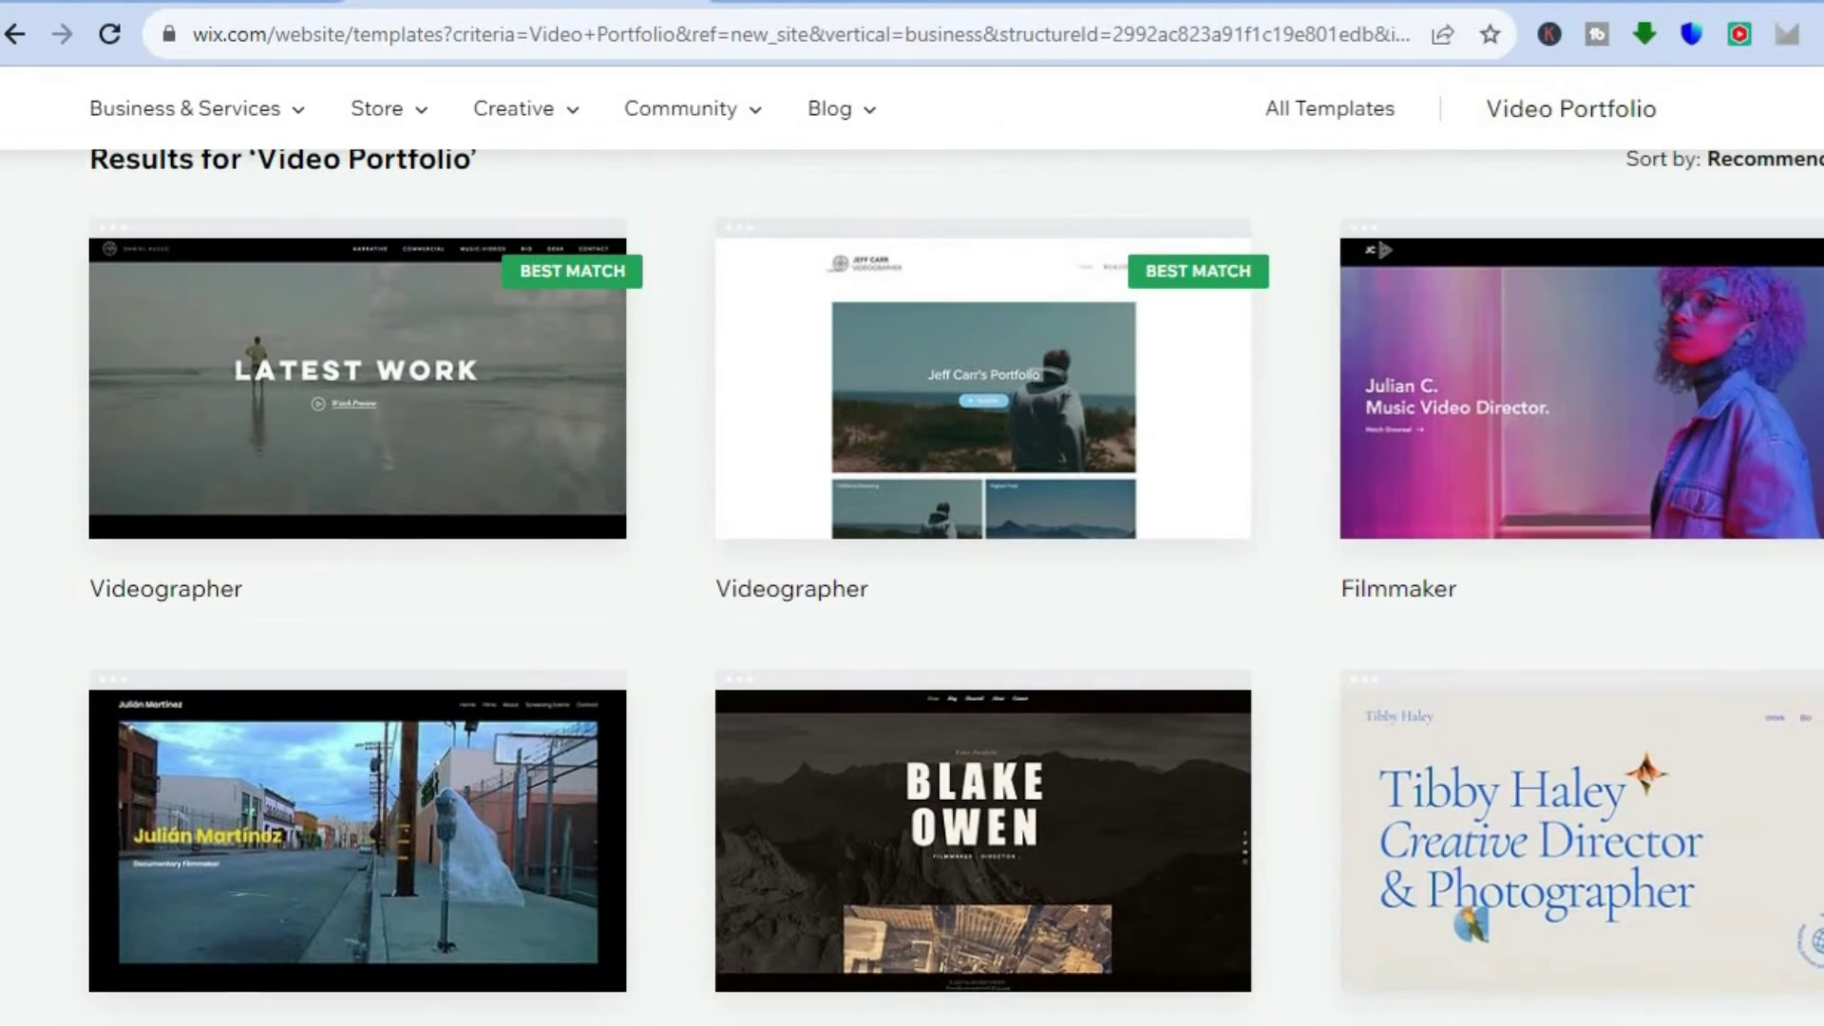
scroll(1083, 570, "up", 1)
mouse_move(410, 513)
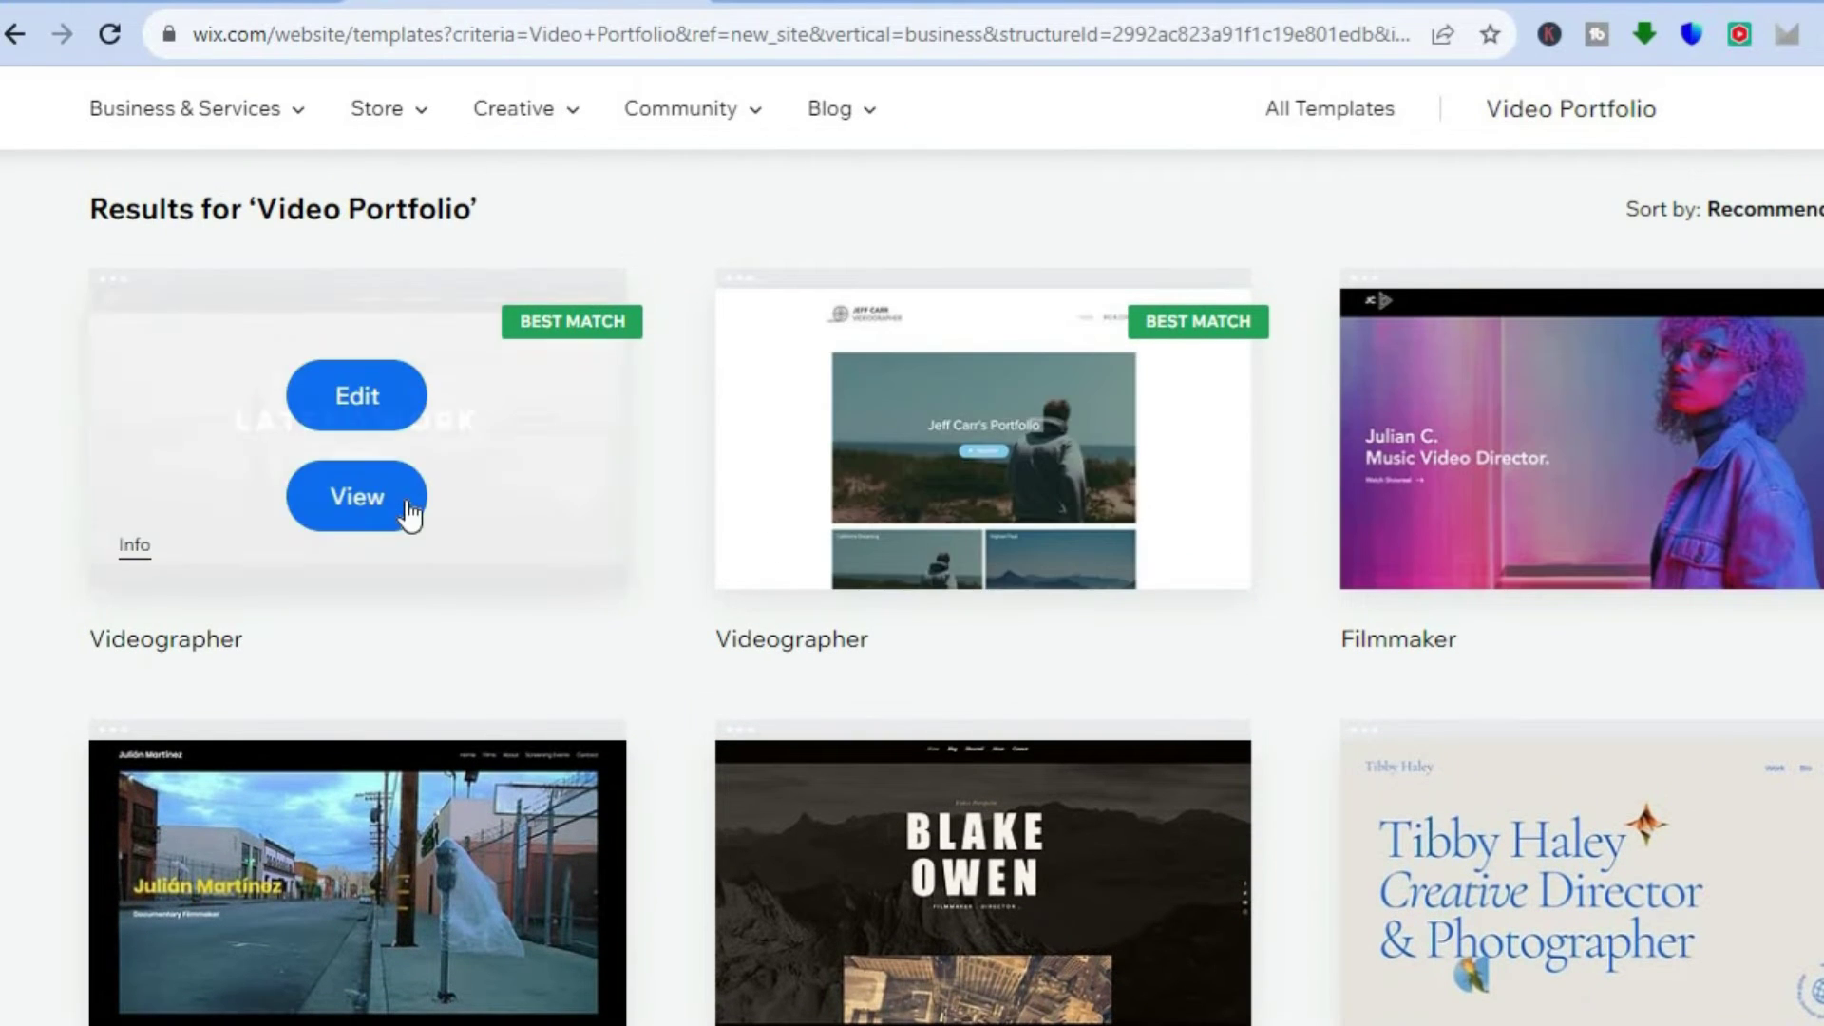
mouse_move(828, 475)
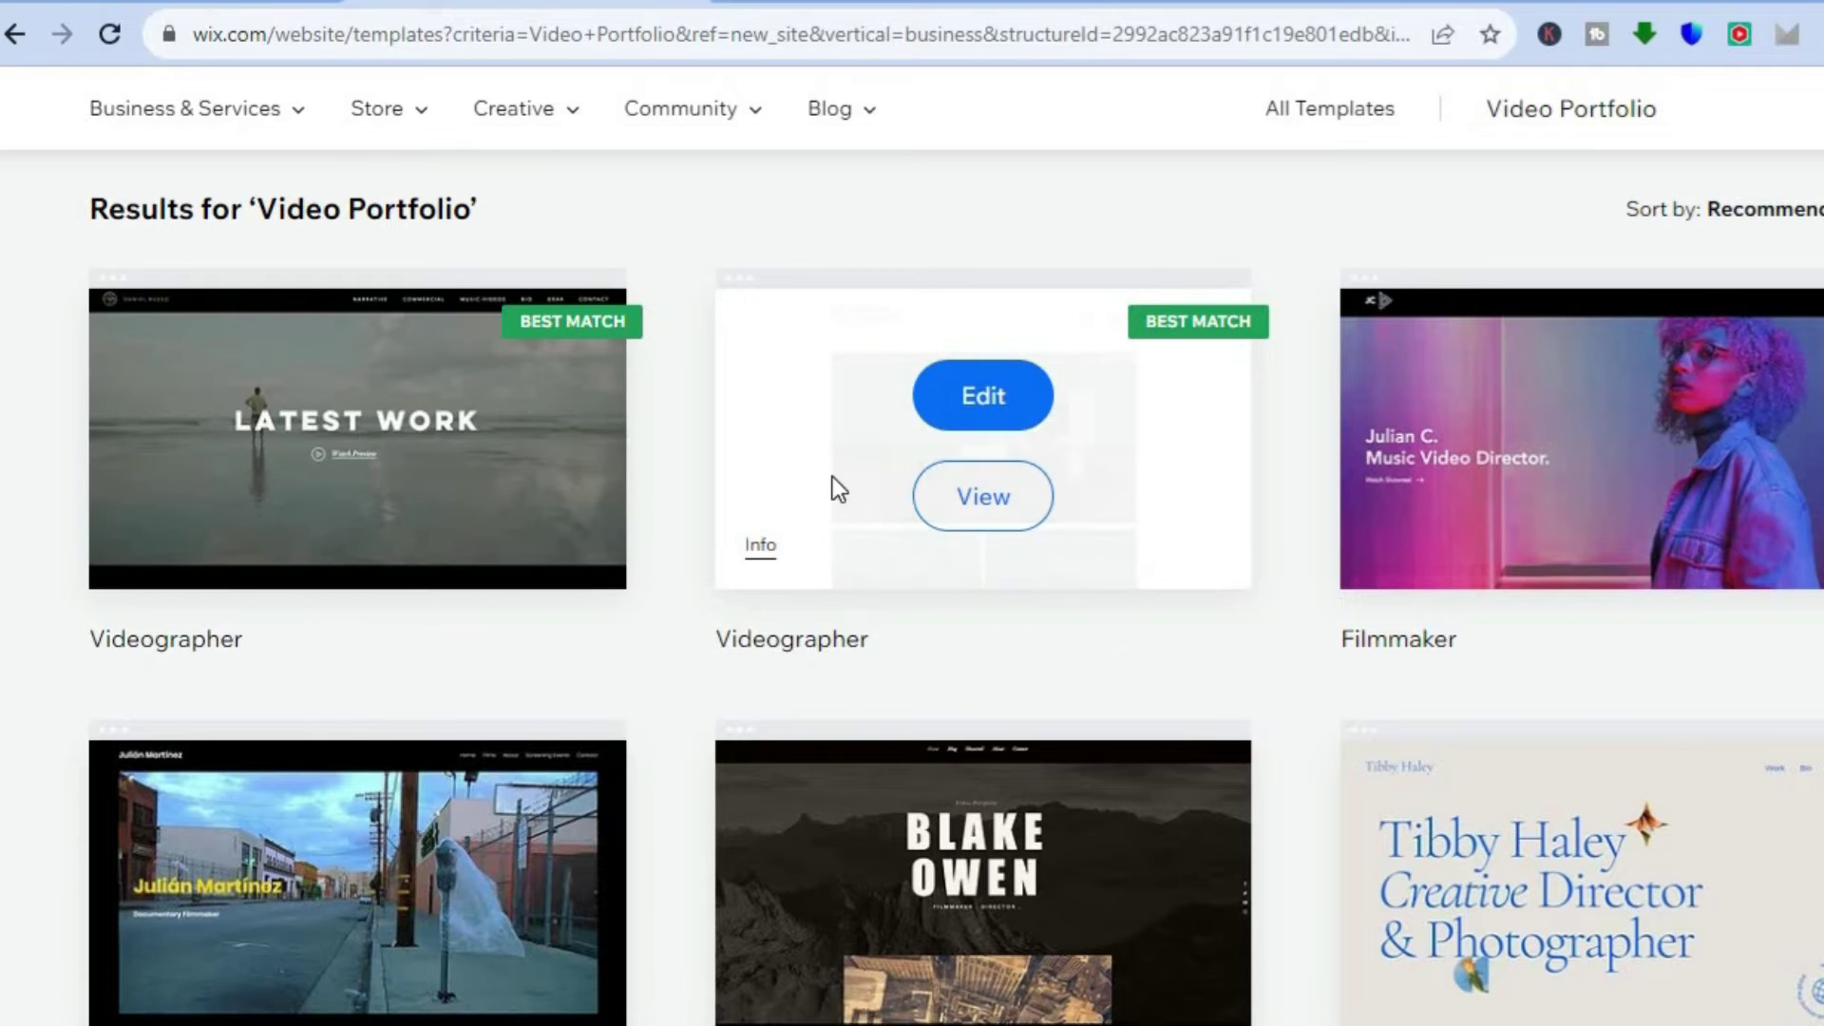
left_click(959, 411)
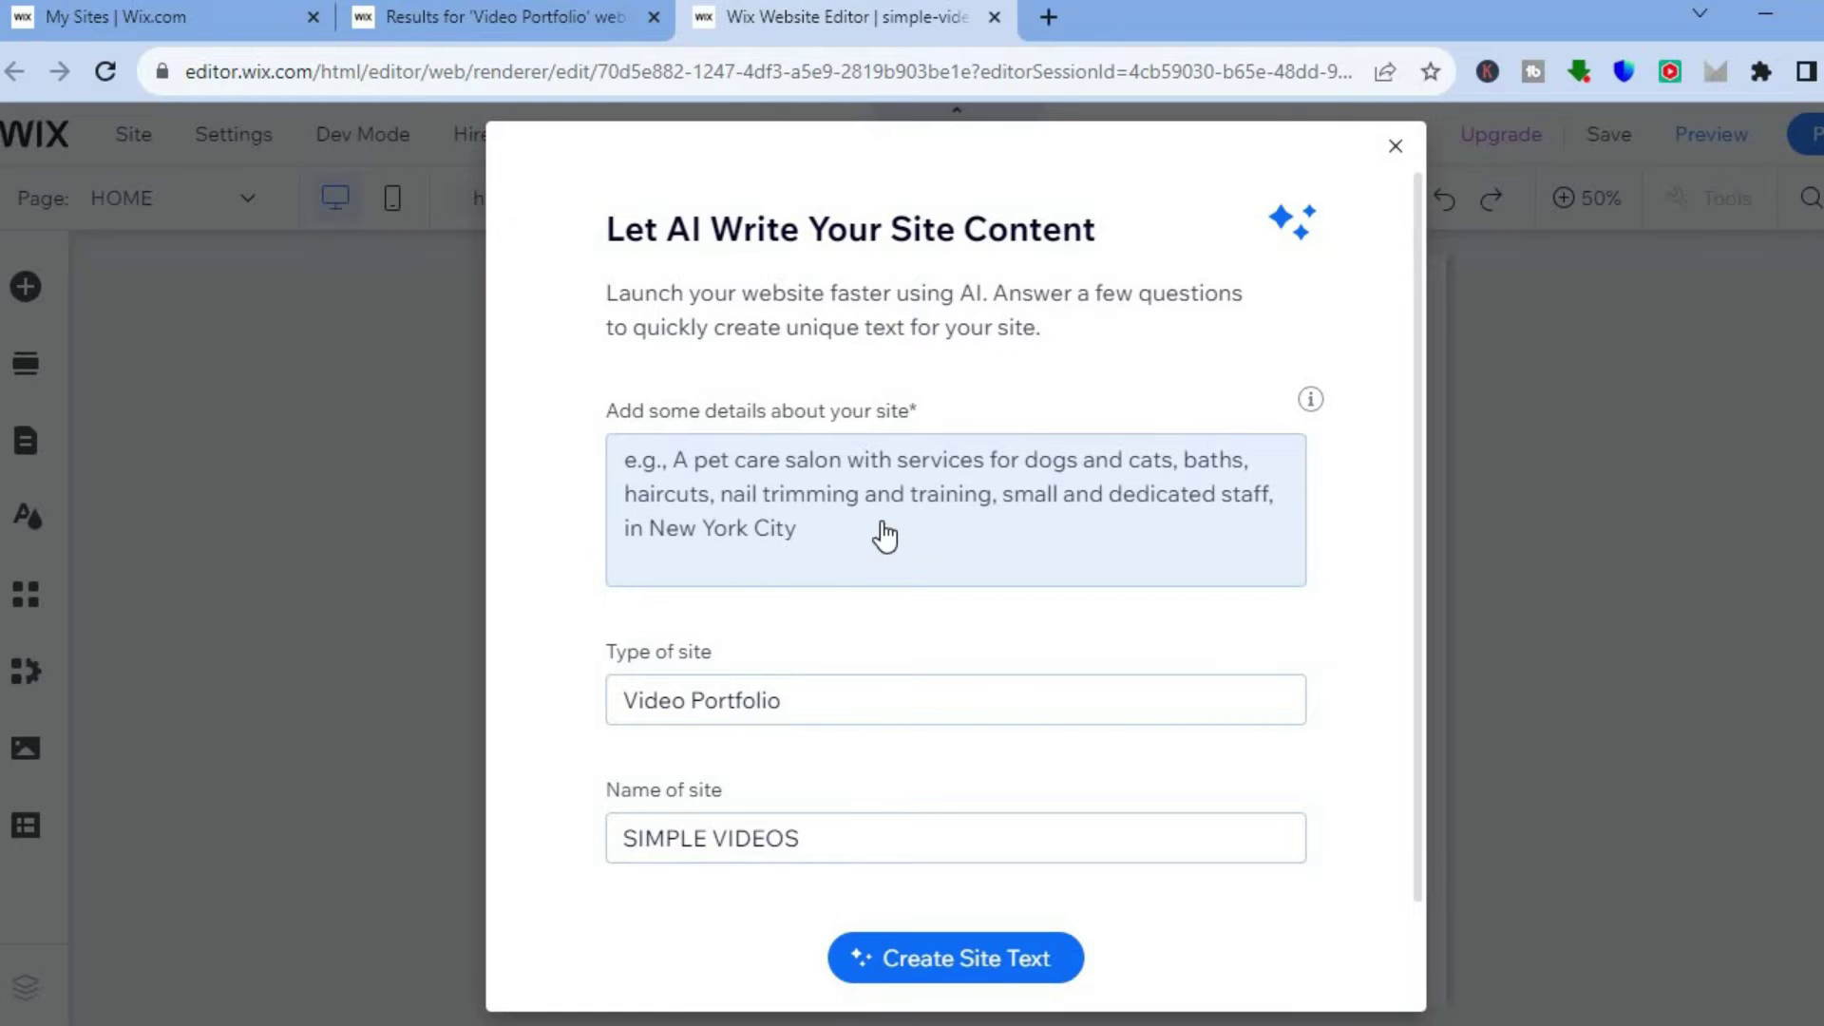
Close the Let AI Write Your Site Content prompt and open the Add Elements panel
left_click(1395, 149)
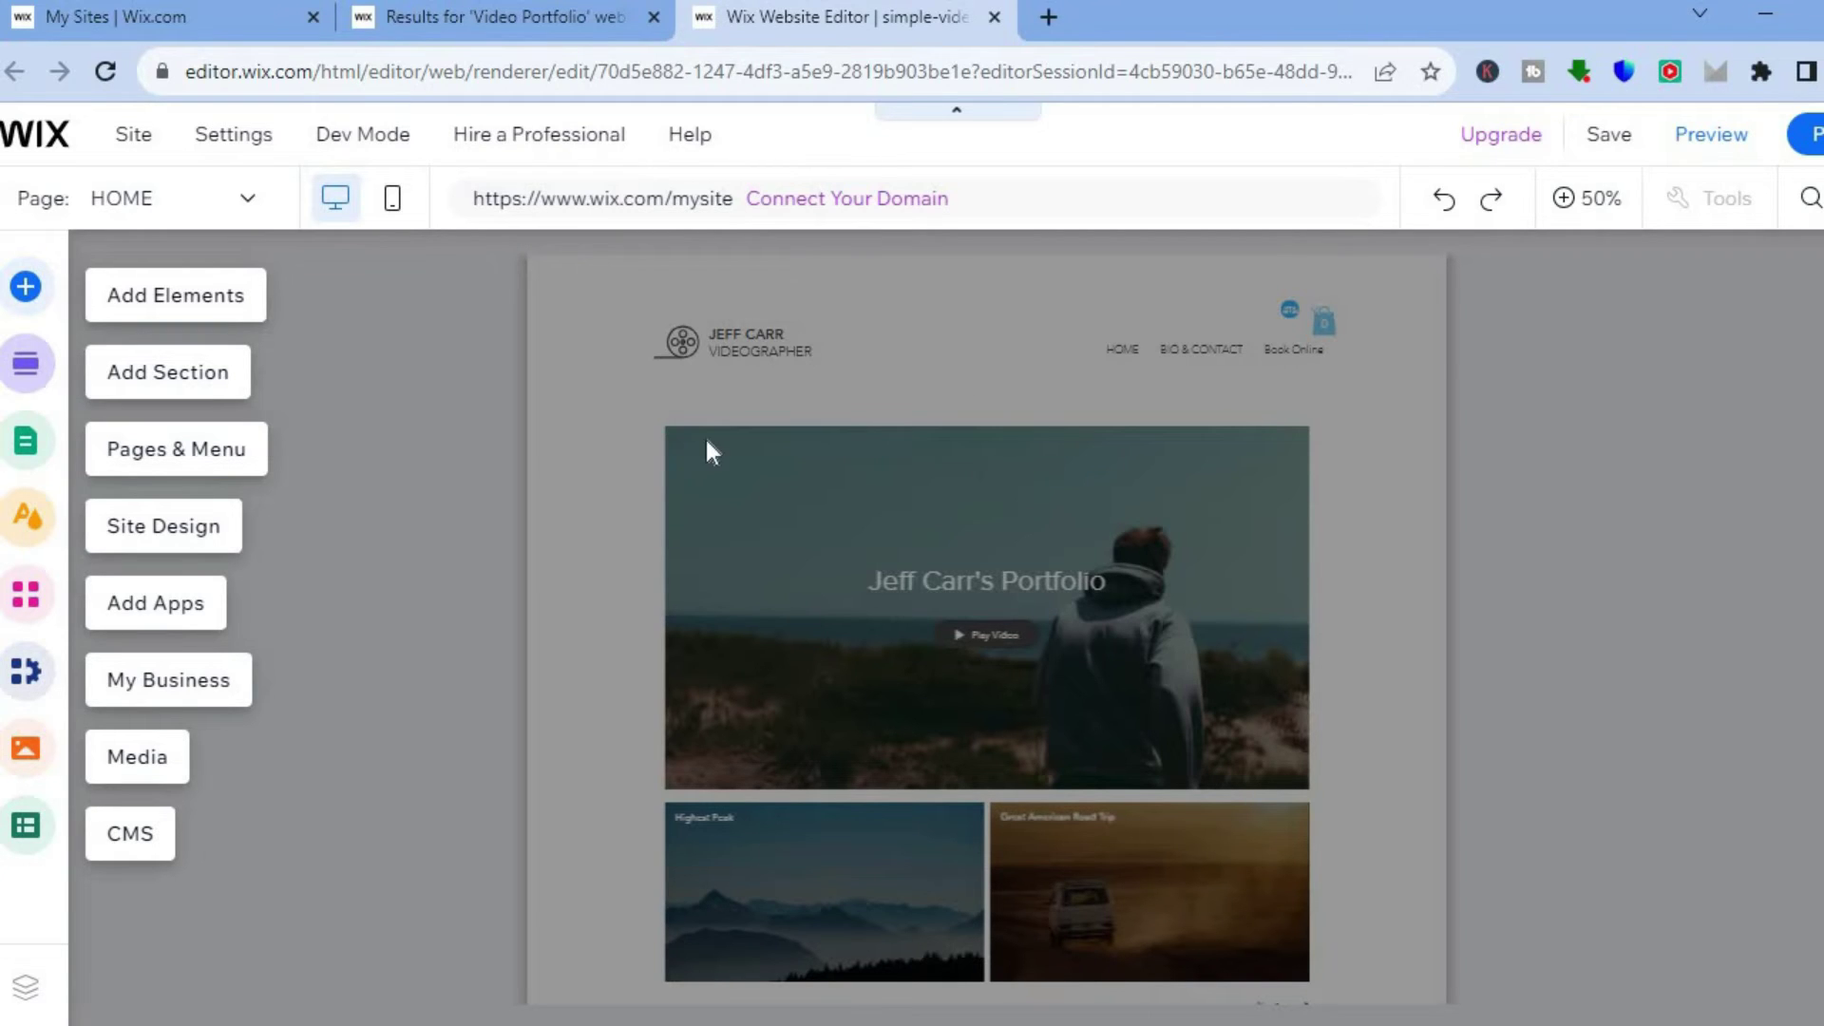
left_click(139, 298)
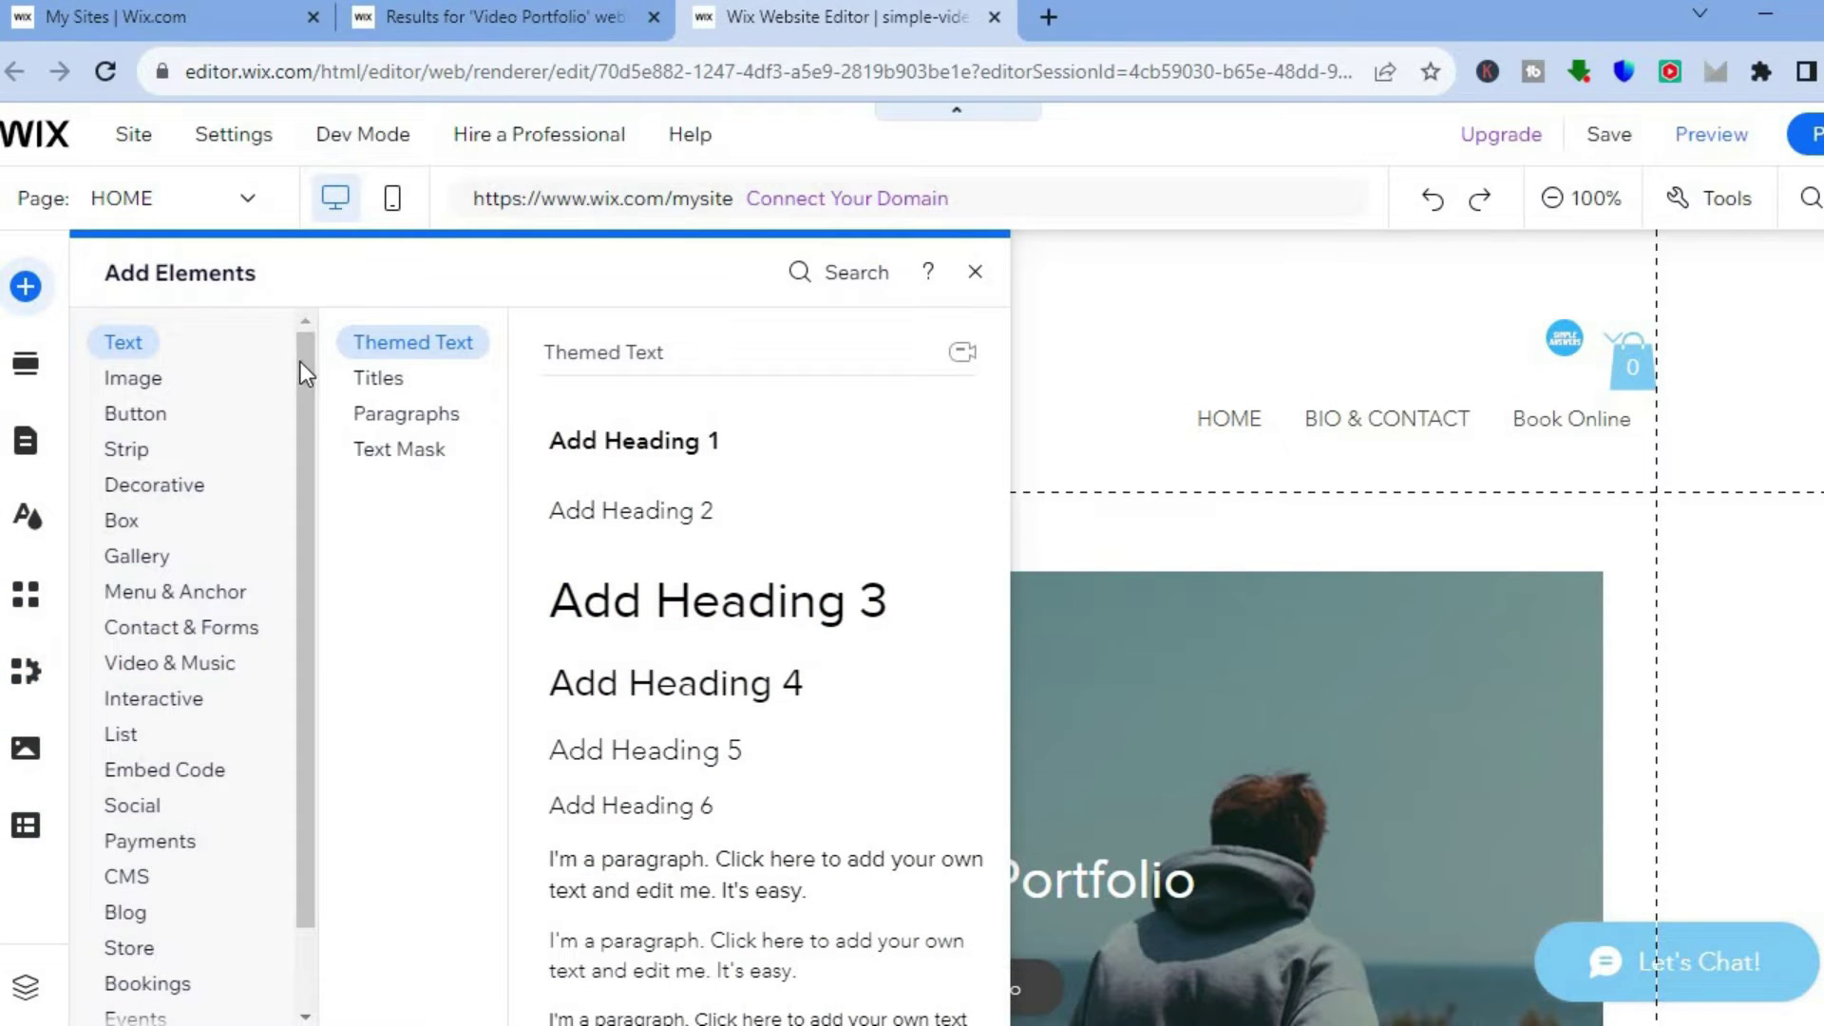
scroll(300, 361, "down", 2)
scroll(309, 380, "up", 2)
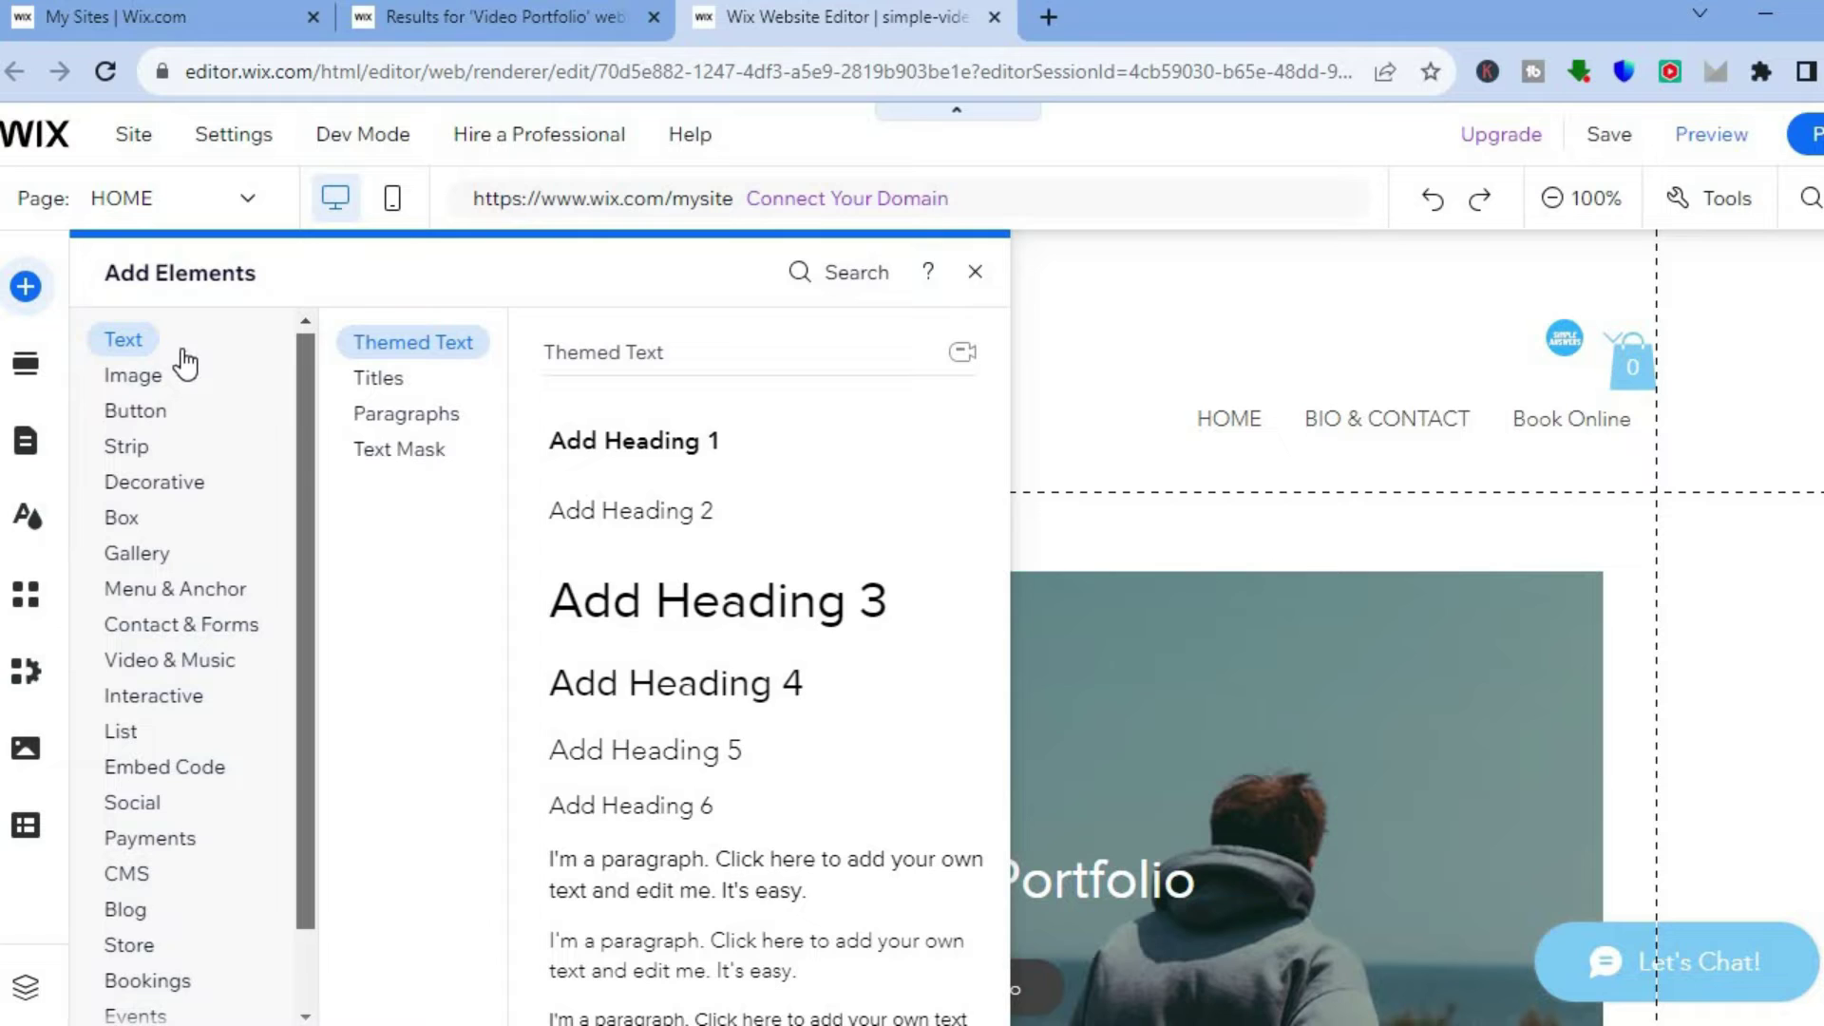
left_click(137, 378)
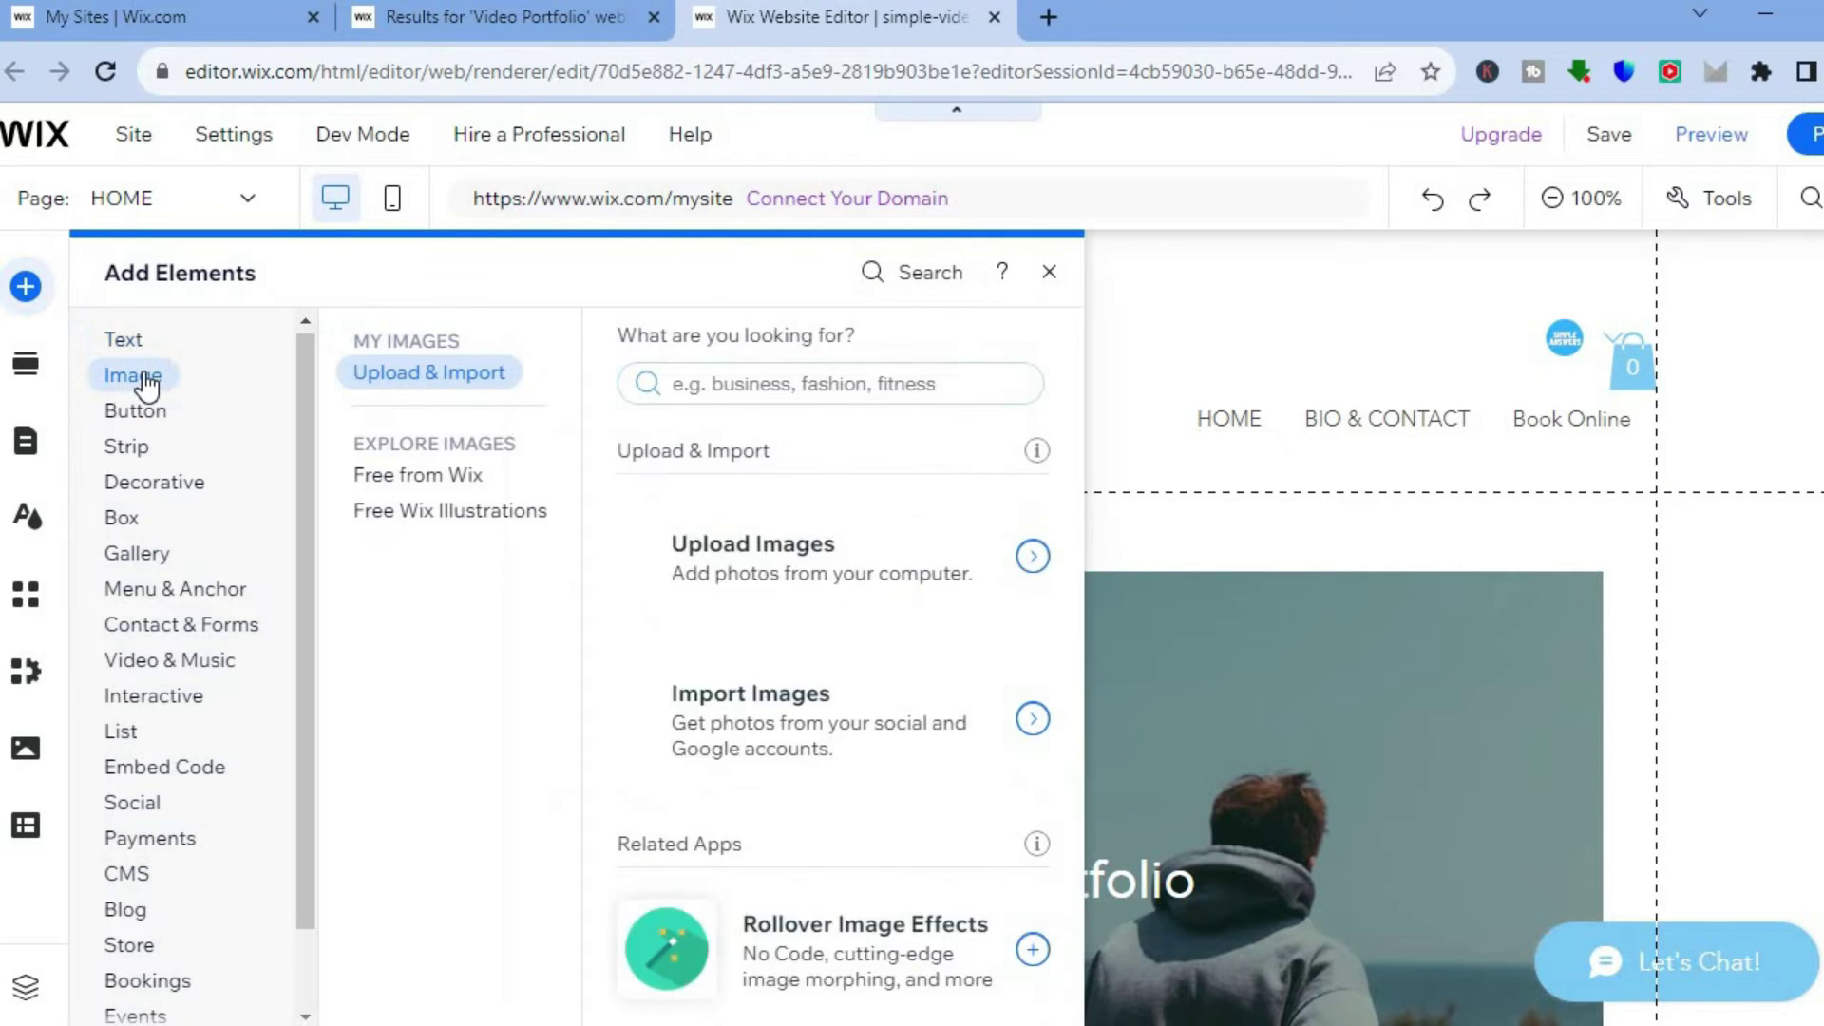
left_click(142, 411)
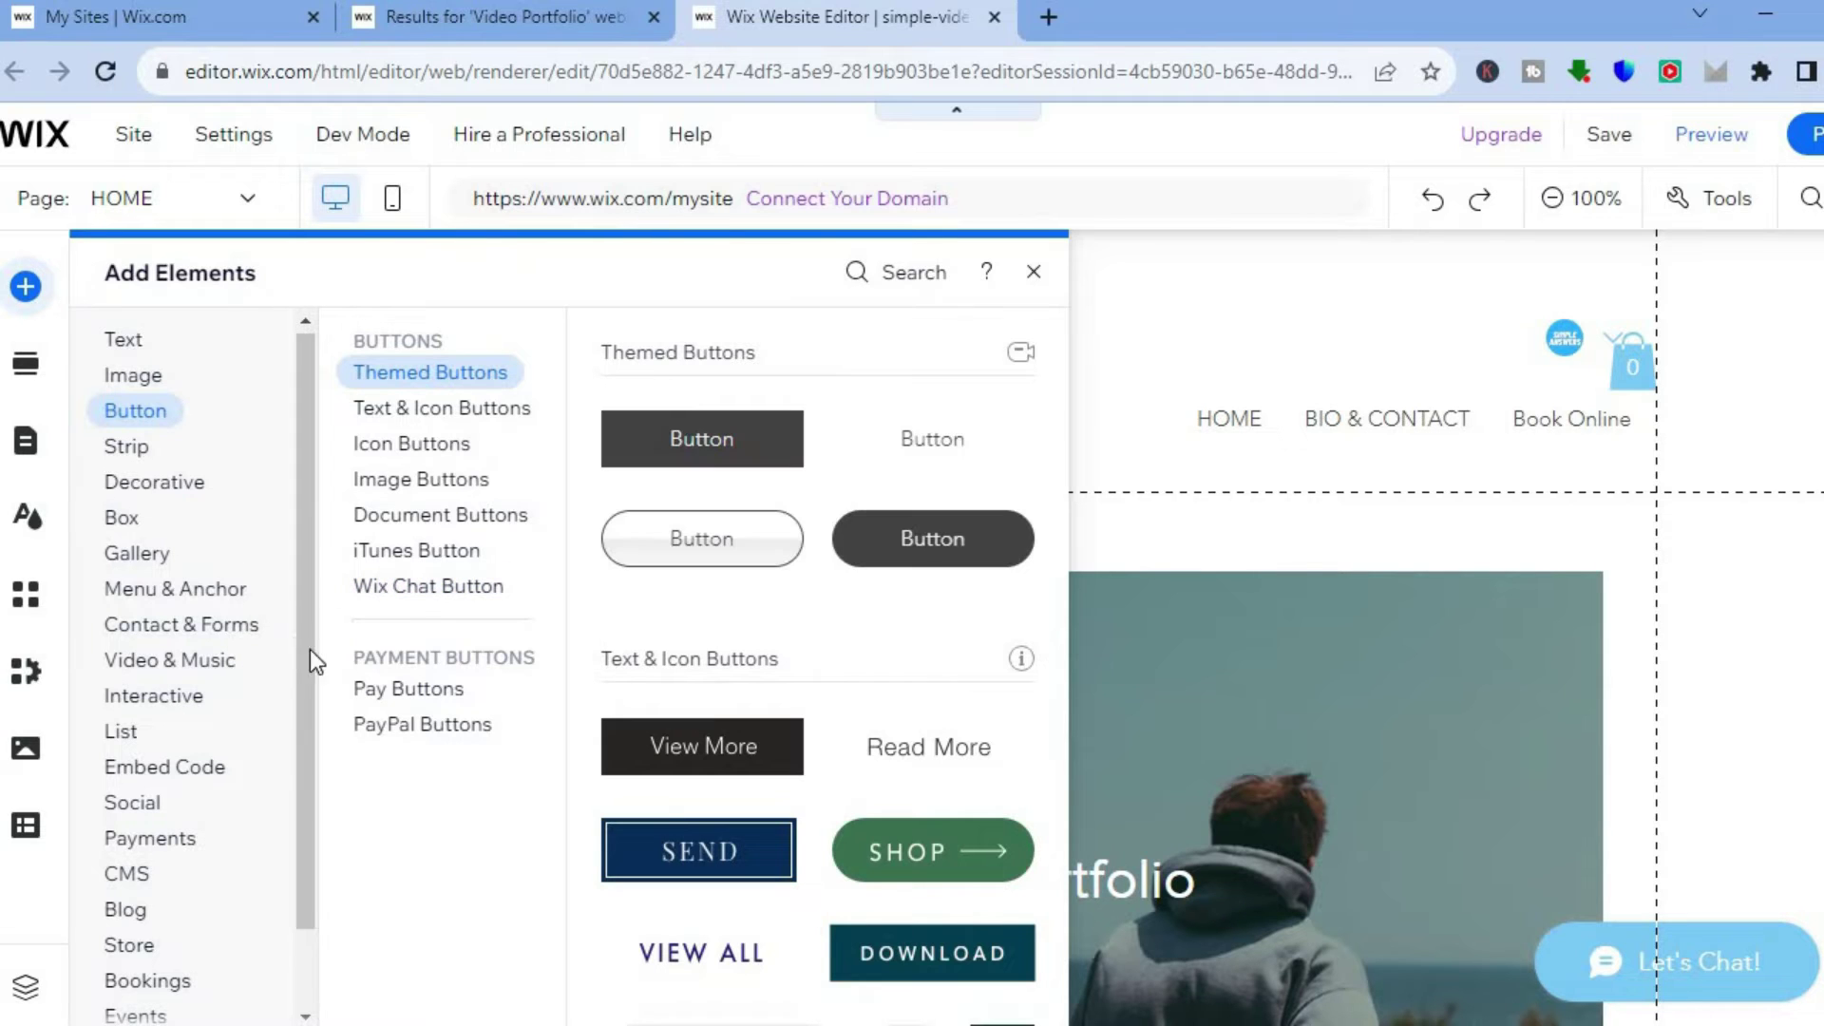
left_click(180, 839)
left_click(181, 624)
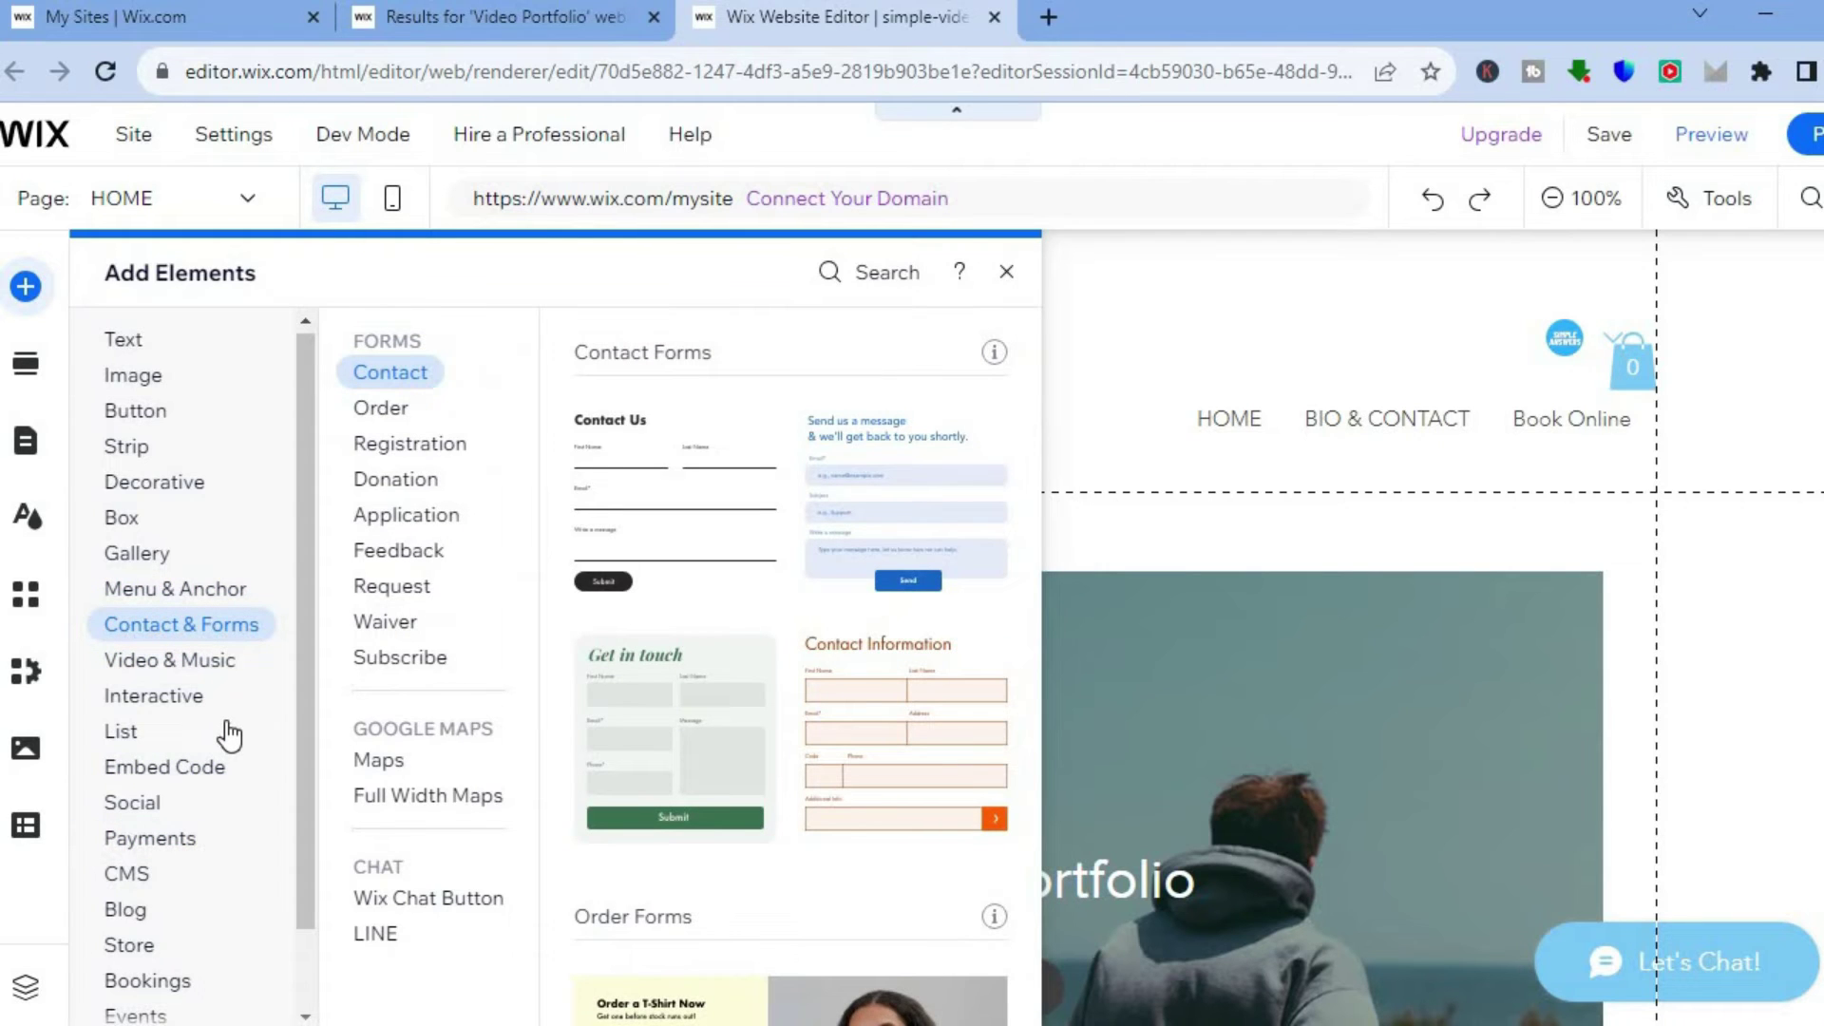
left_click(228, 663)
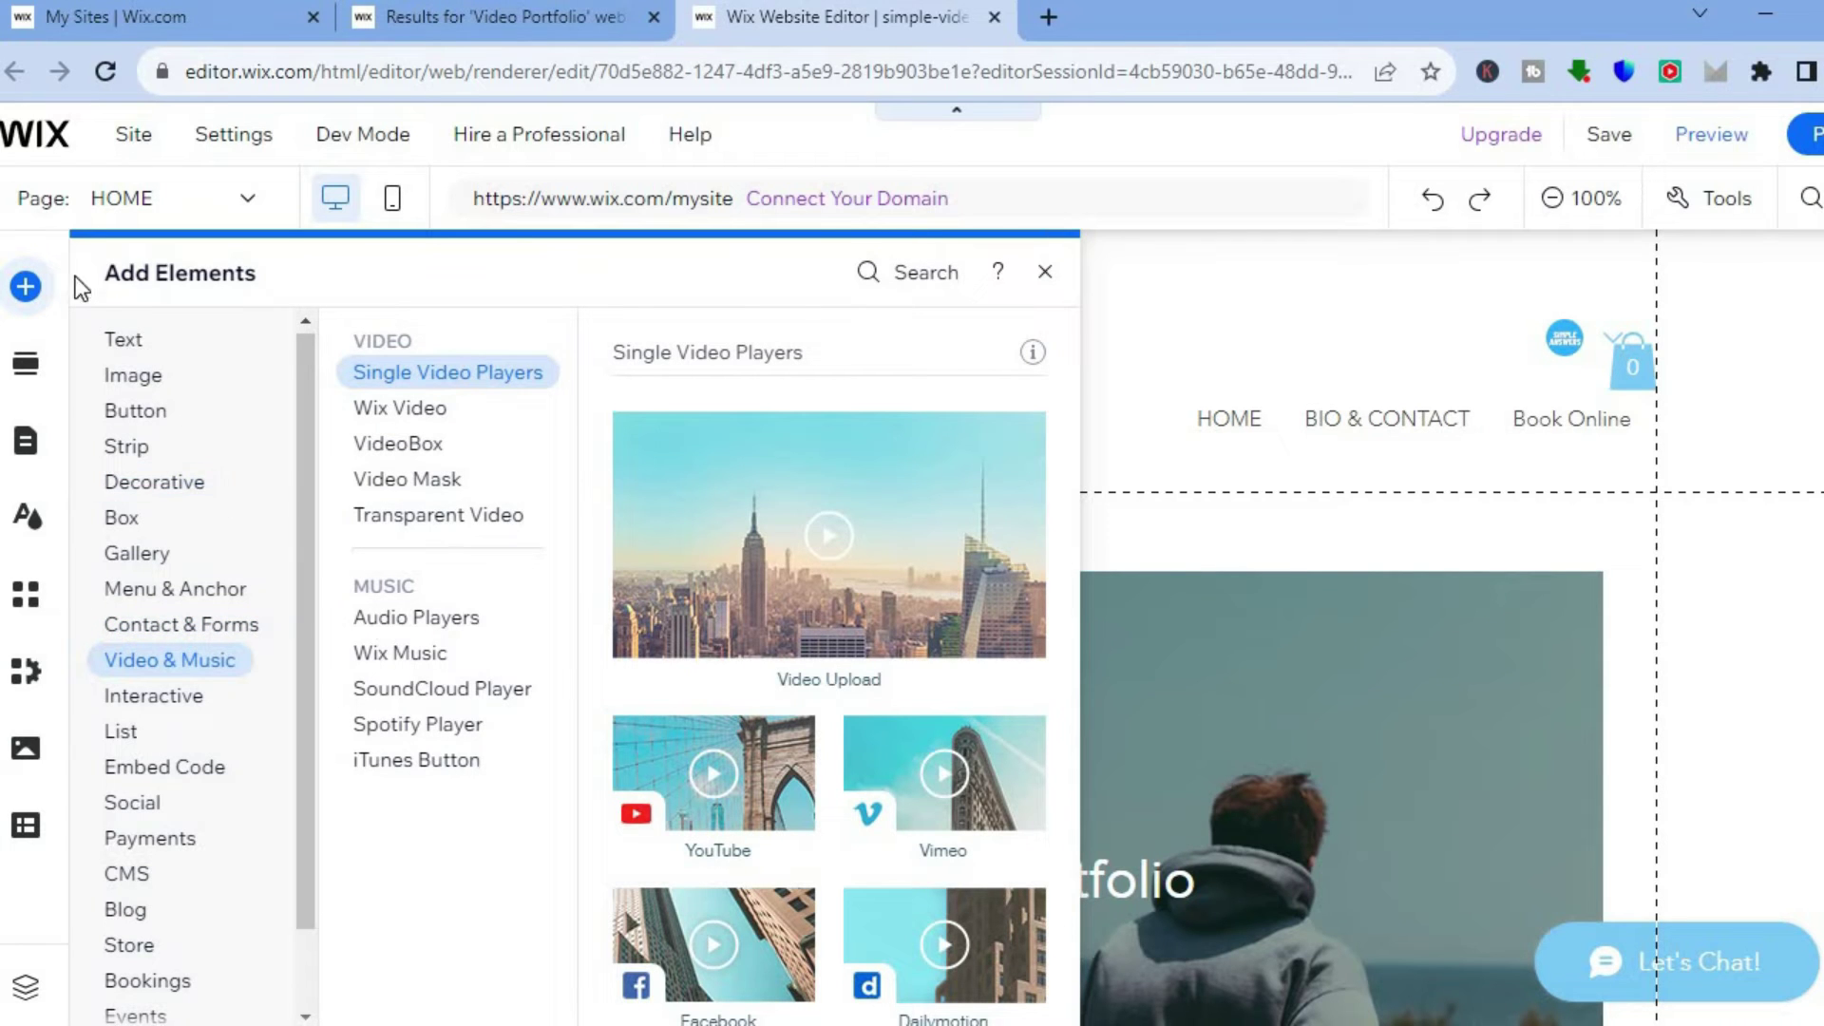
left_click(1039, 277)
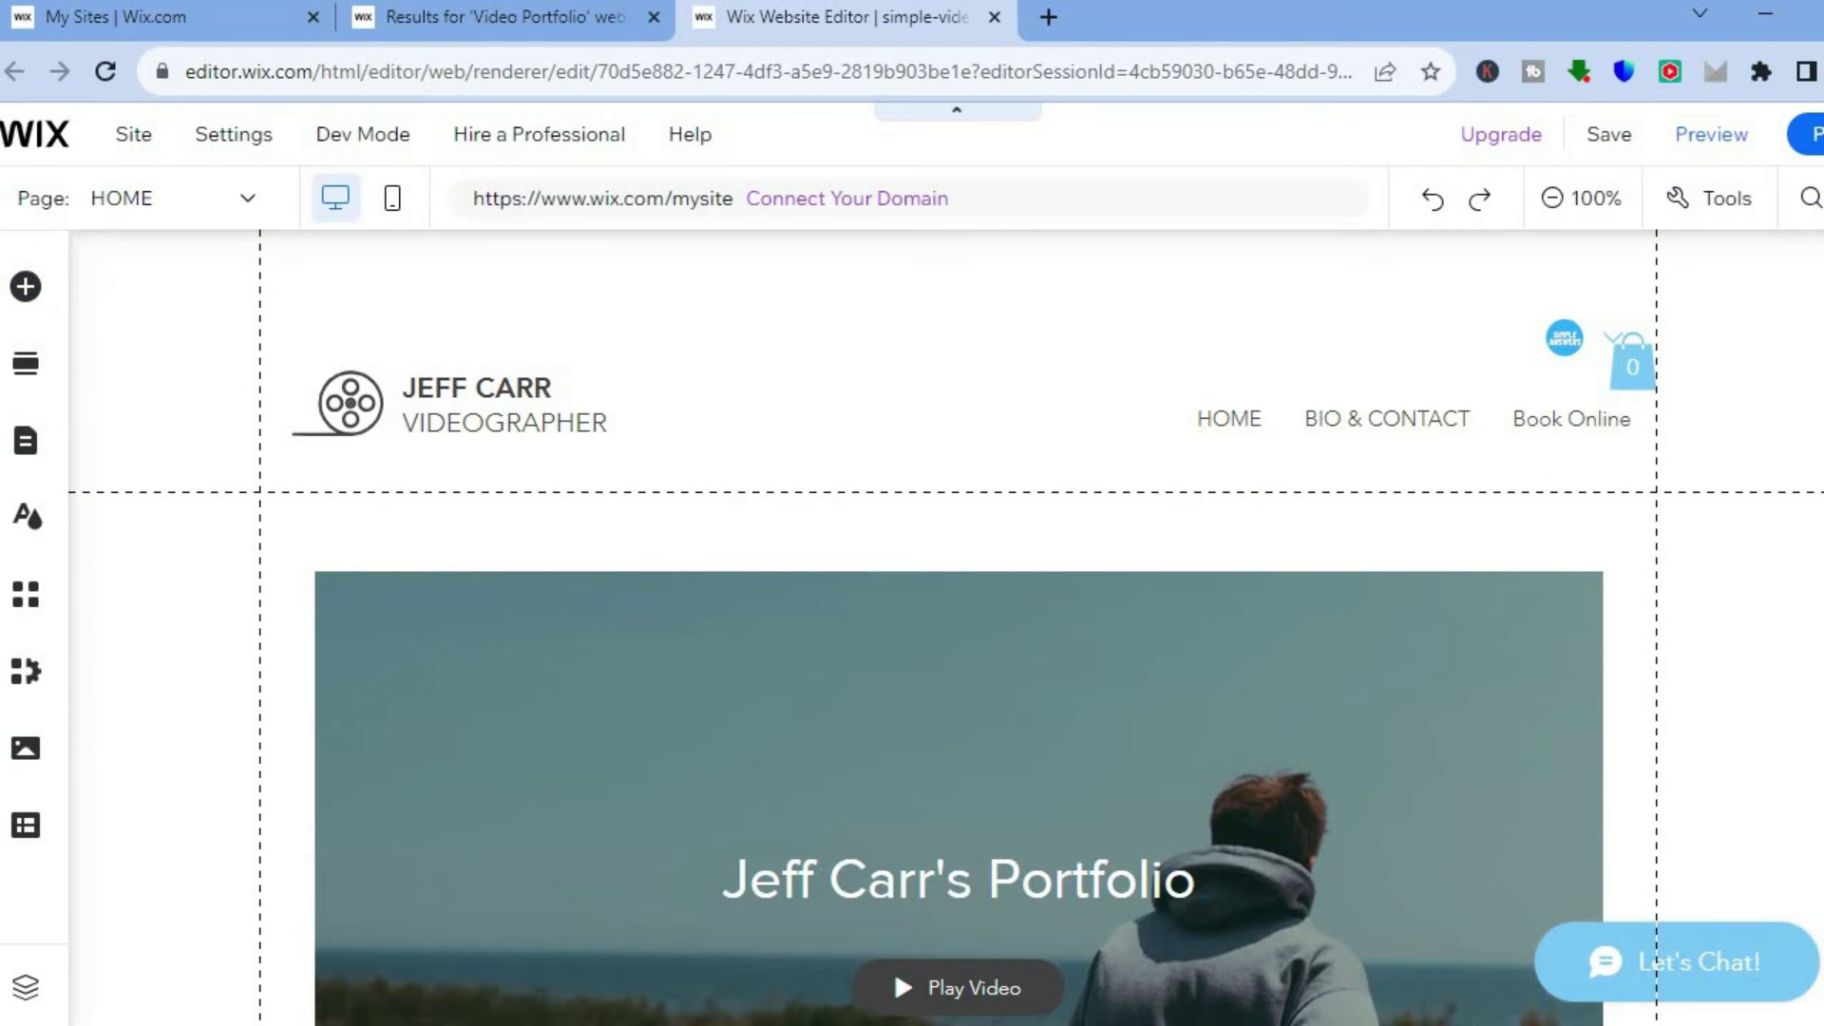
Open the video manager for the portfolio banner's video
scroll(960, 627, "down", 4)
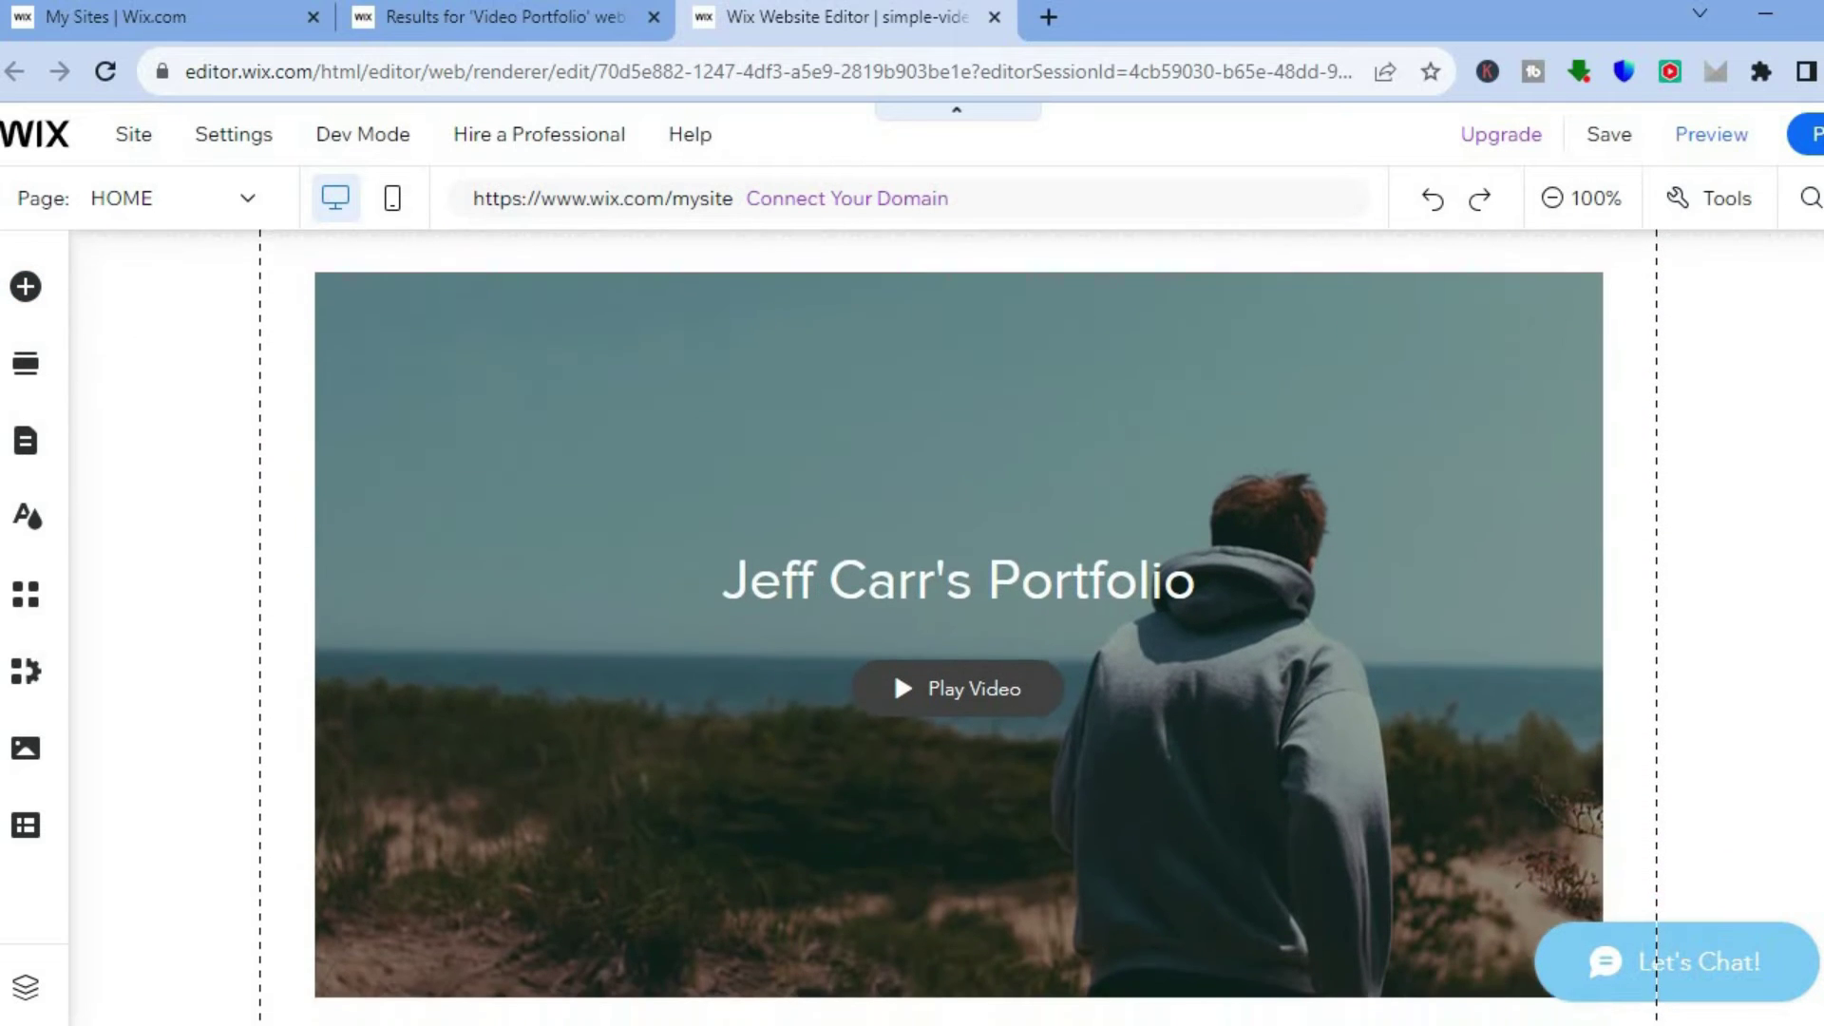
scroll(959, 627, "up", 2)
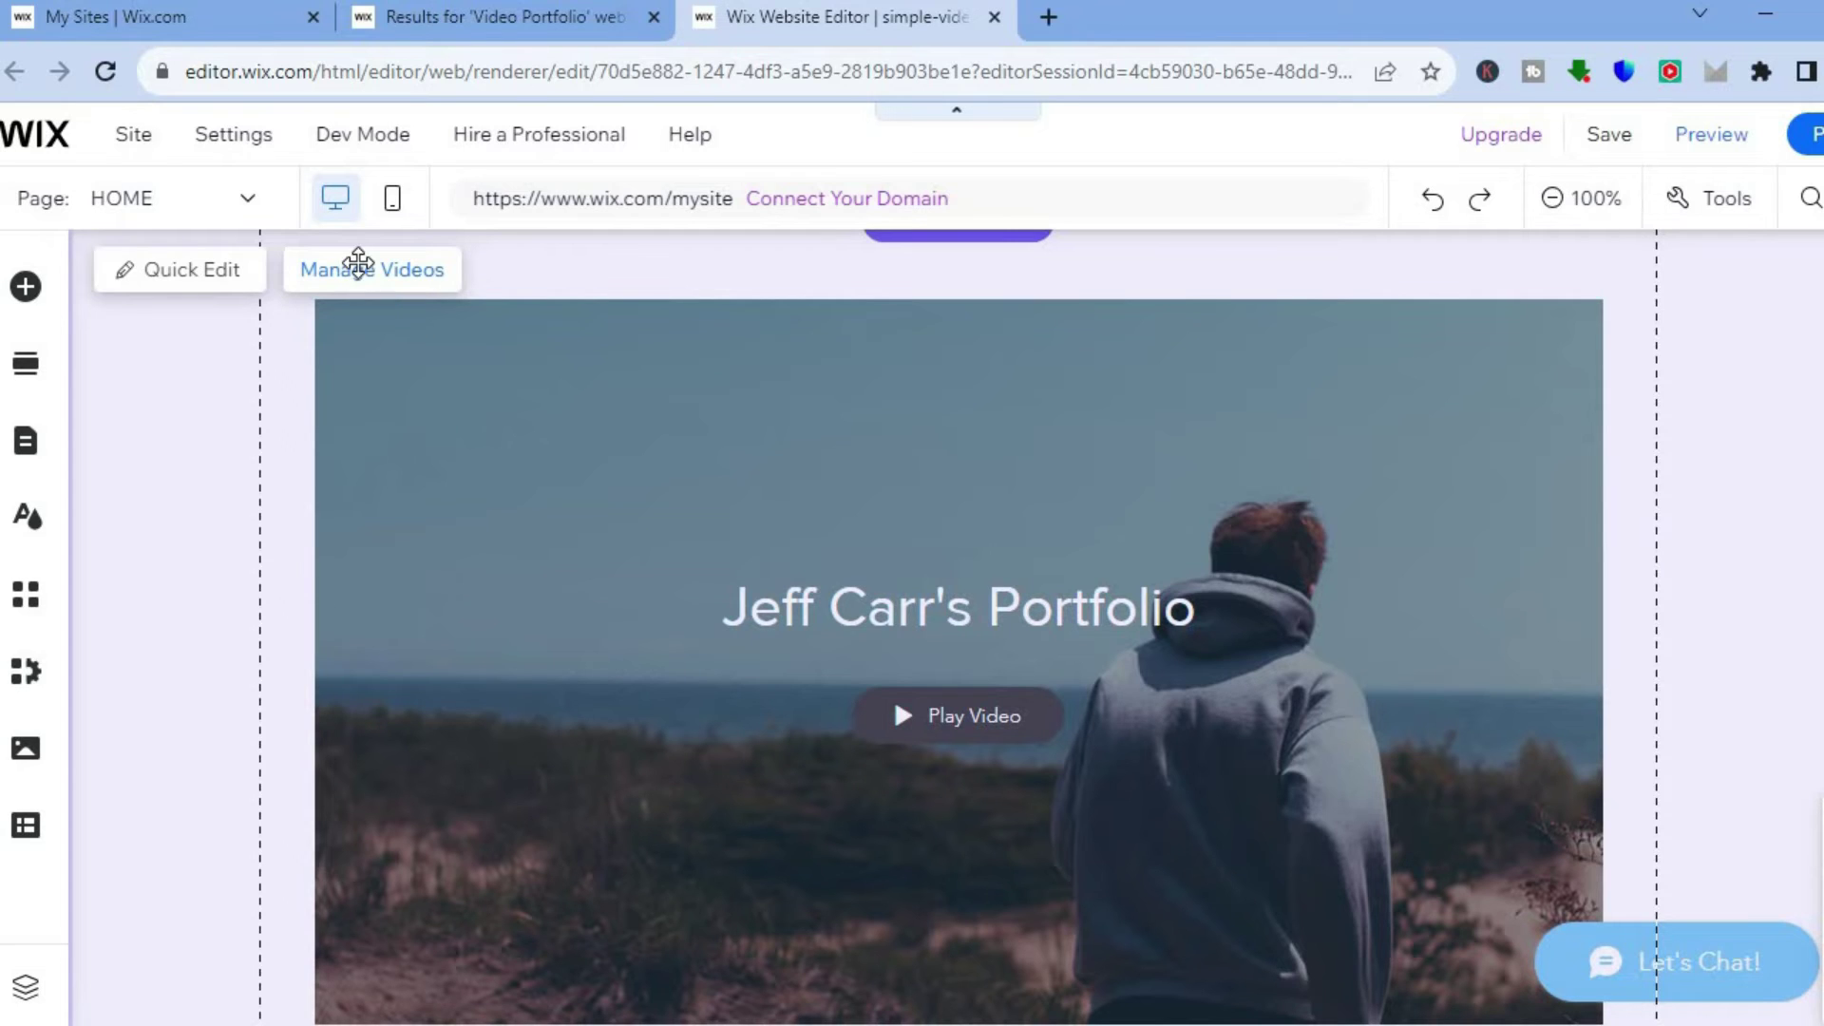
left_click(362, 273)
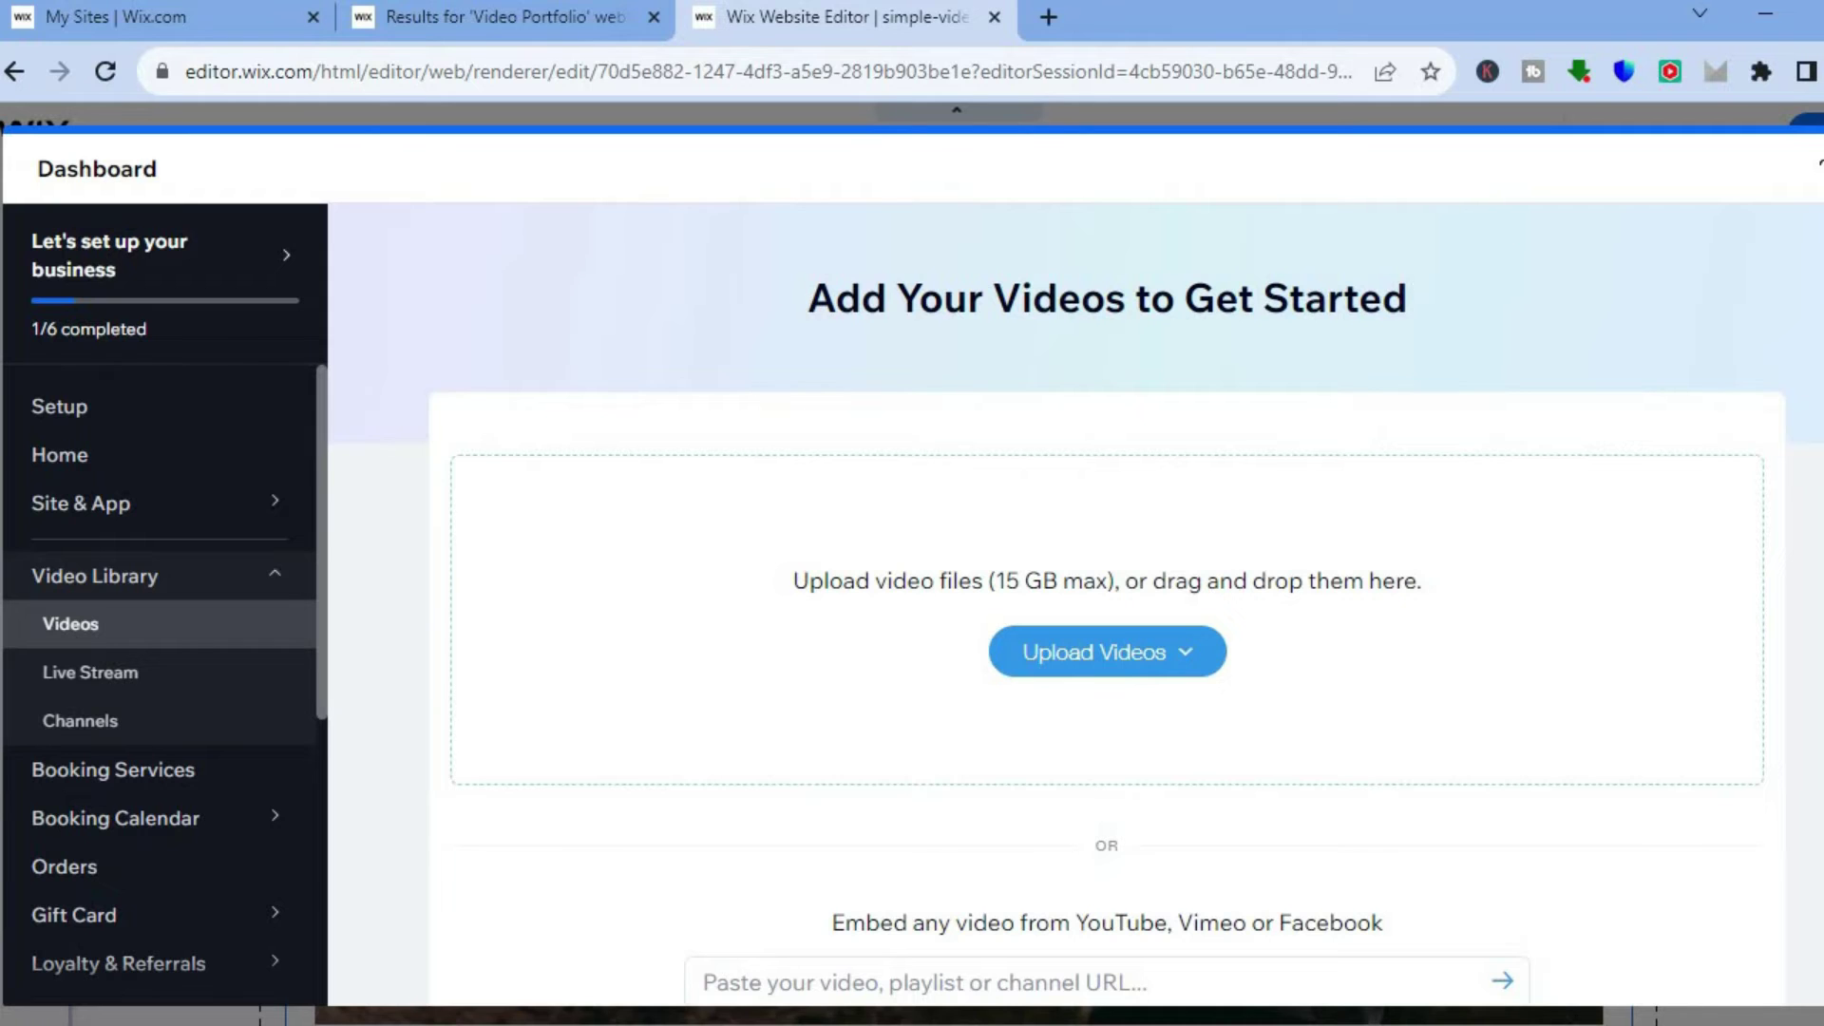
scroll(1106, 627, "down", 2)
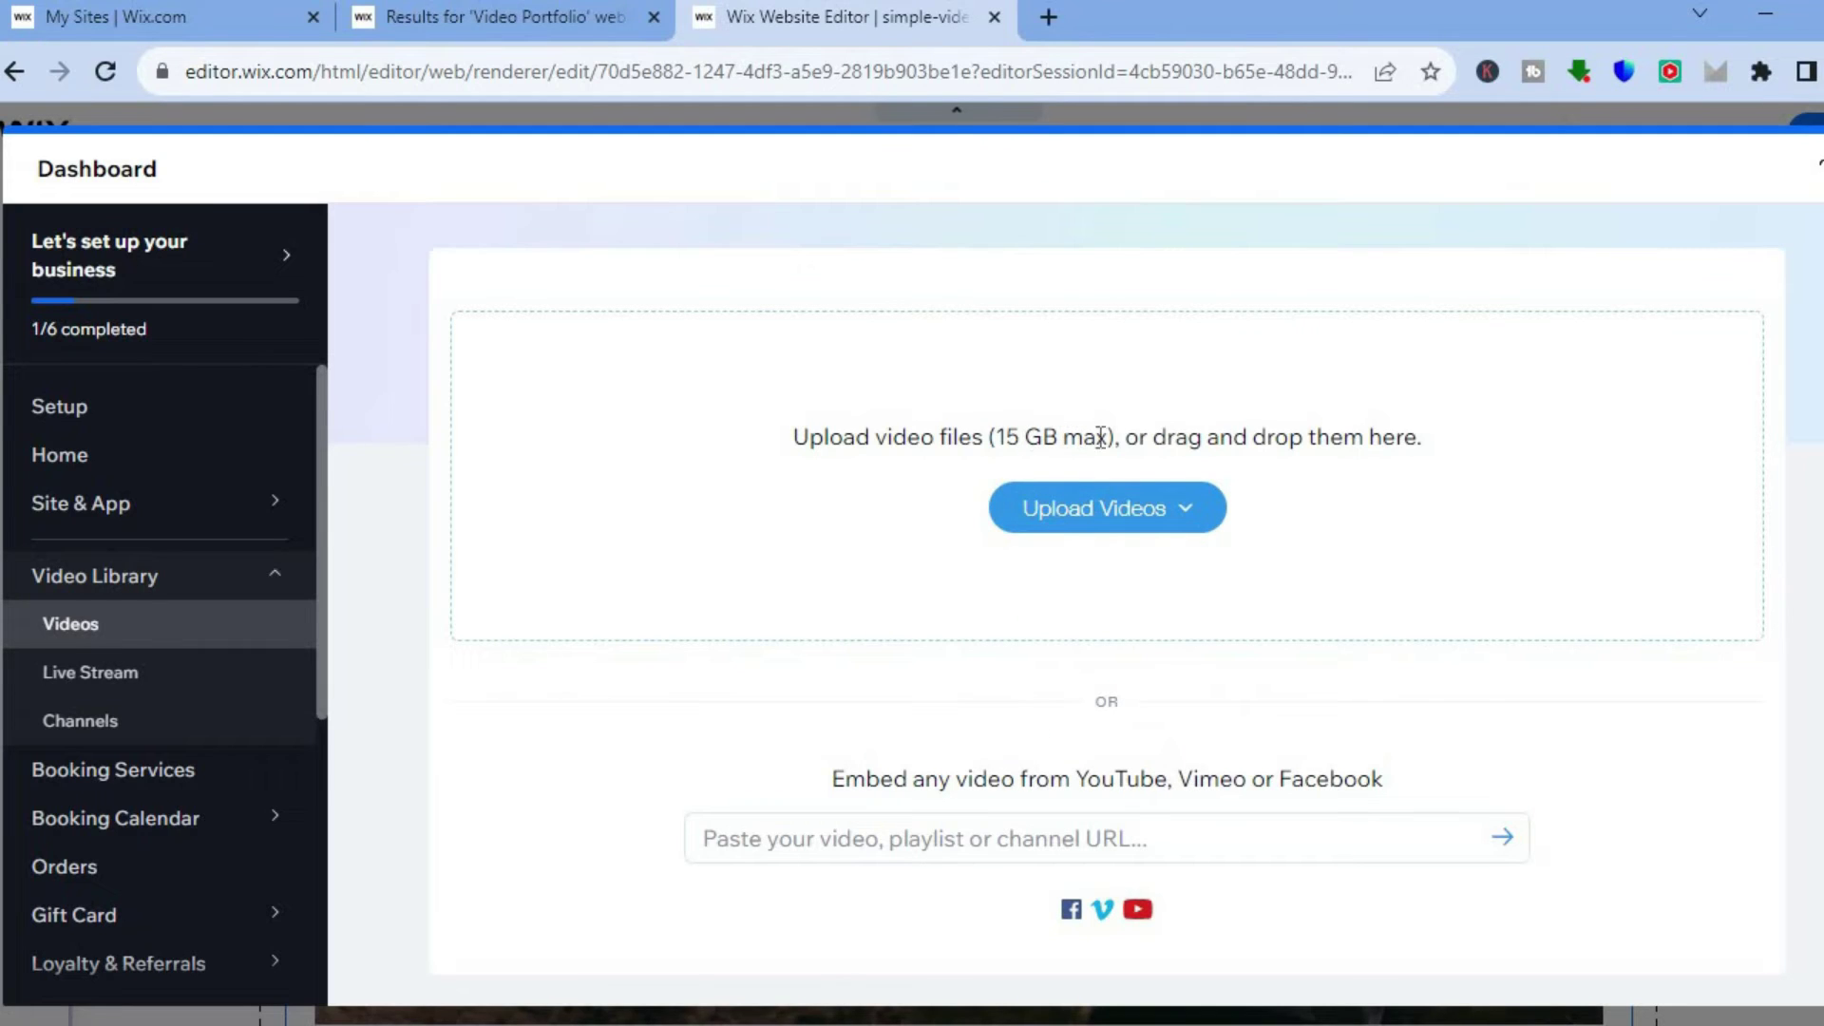
mouse_move(1178, 514)
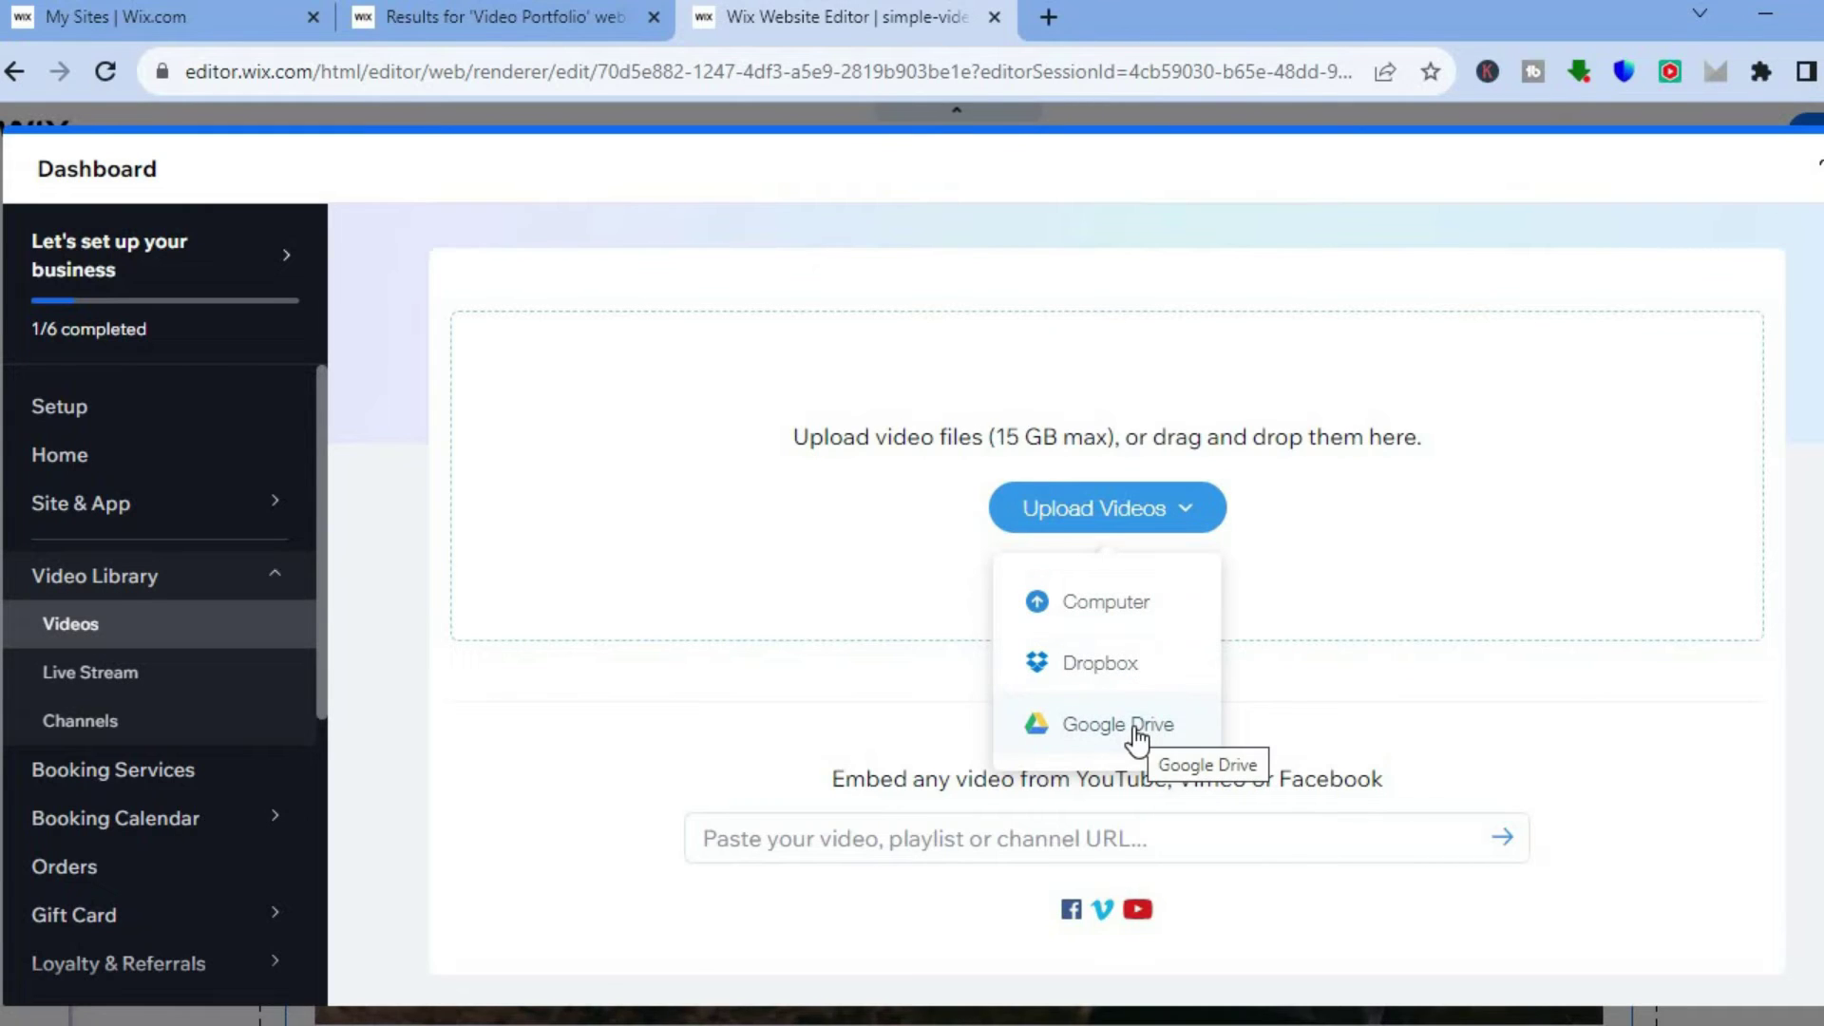
left_click(1214, 830)
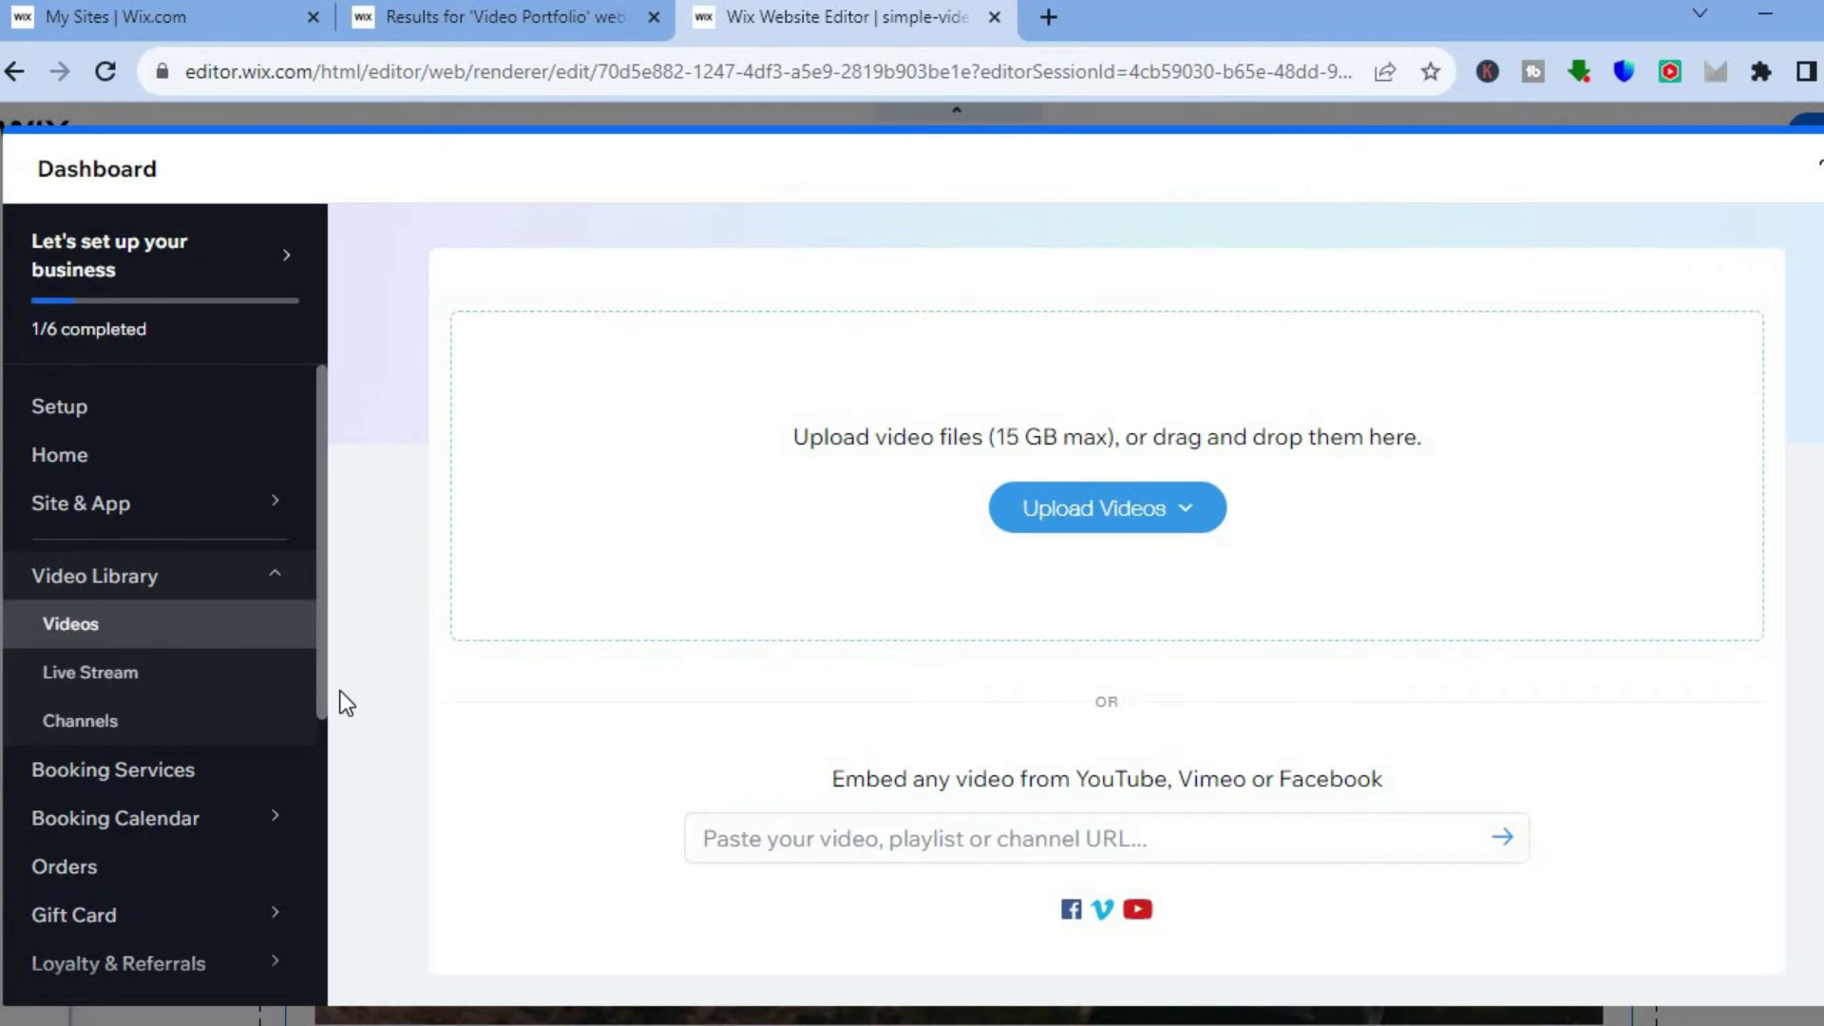
left_click_drag(321, 681, 980, 321)
Paste the YouTube link into the video URL field and add the video to the library
left_click(1184, 525)
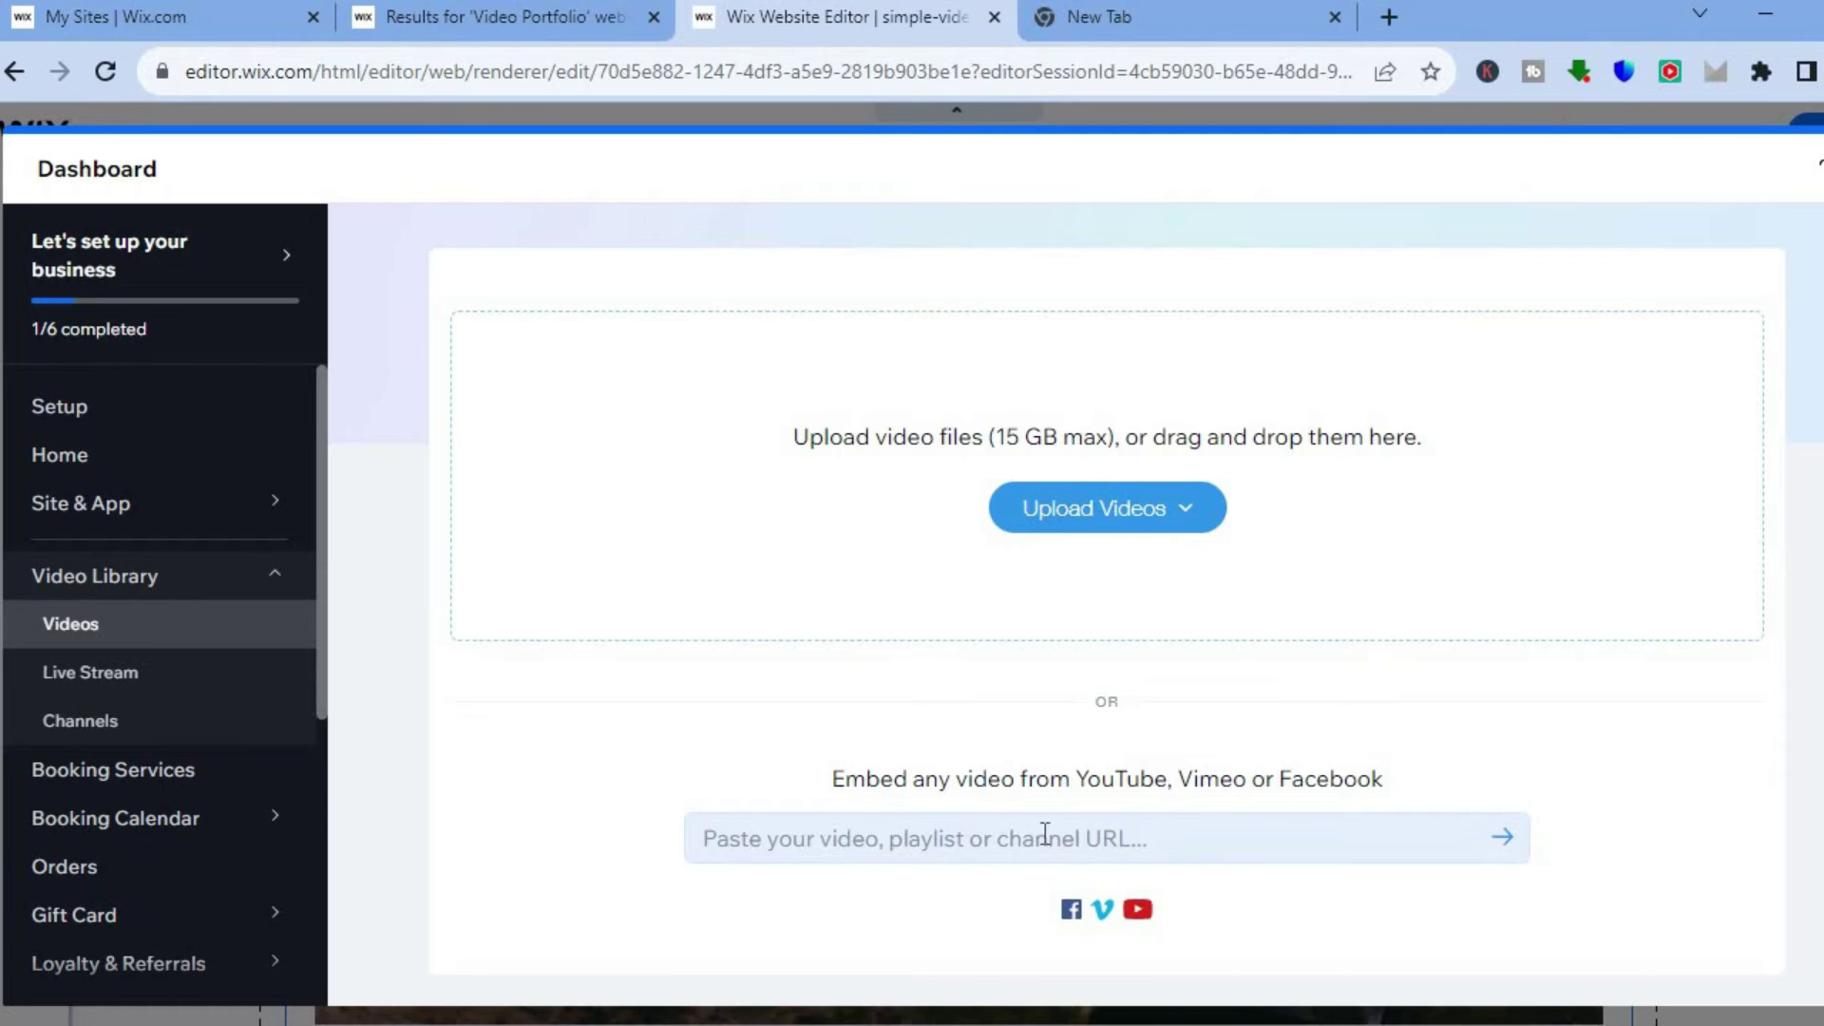
left_click(1015, 834)
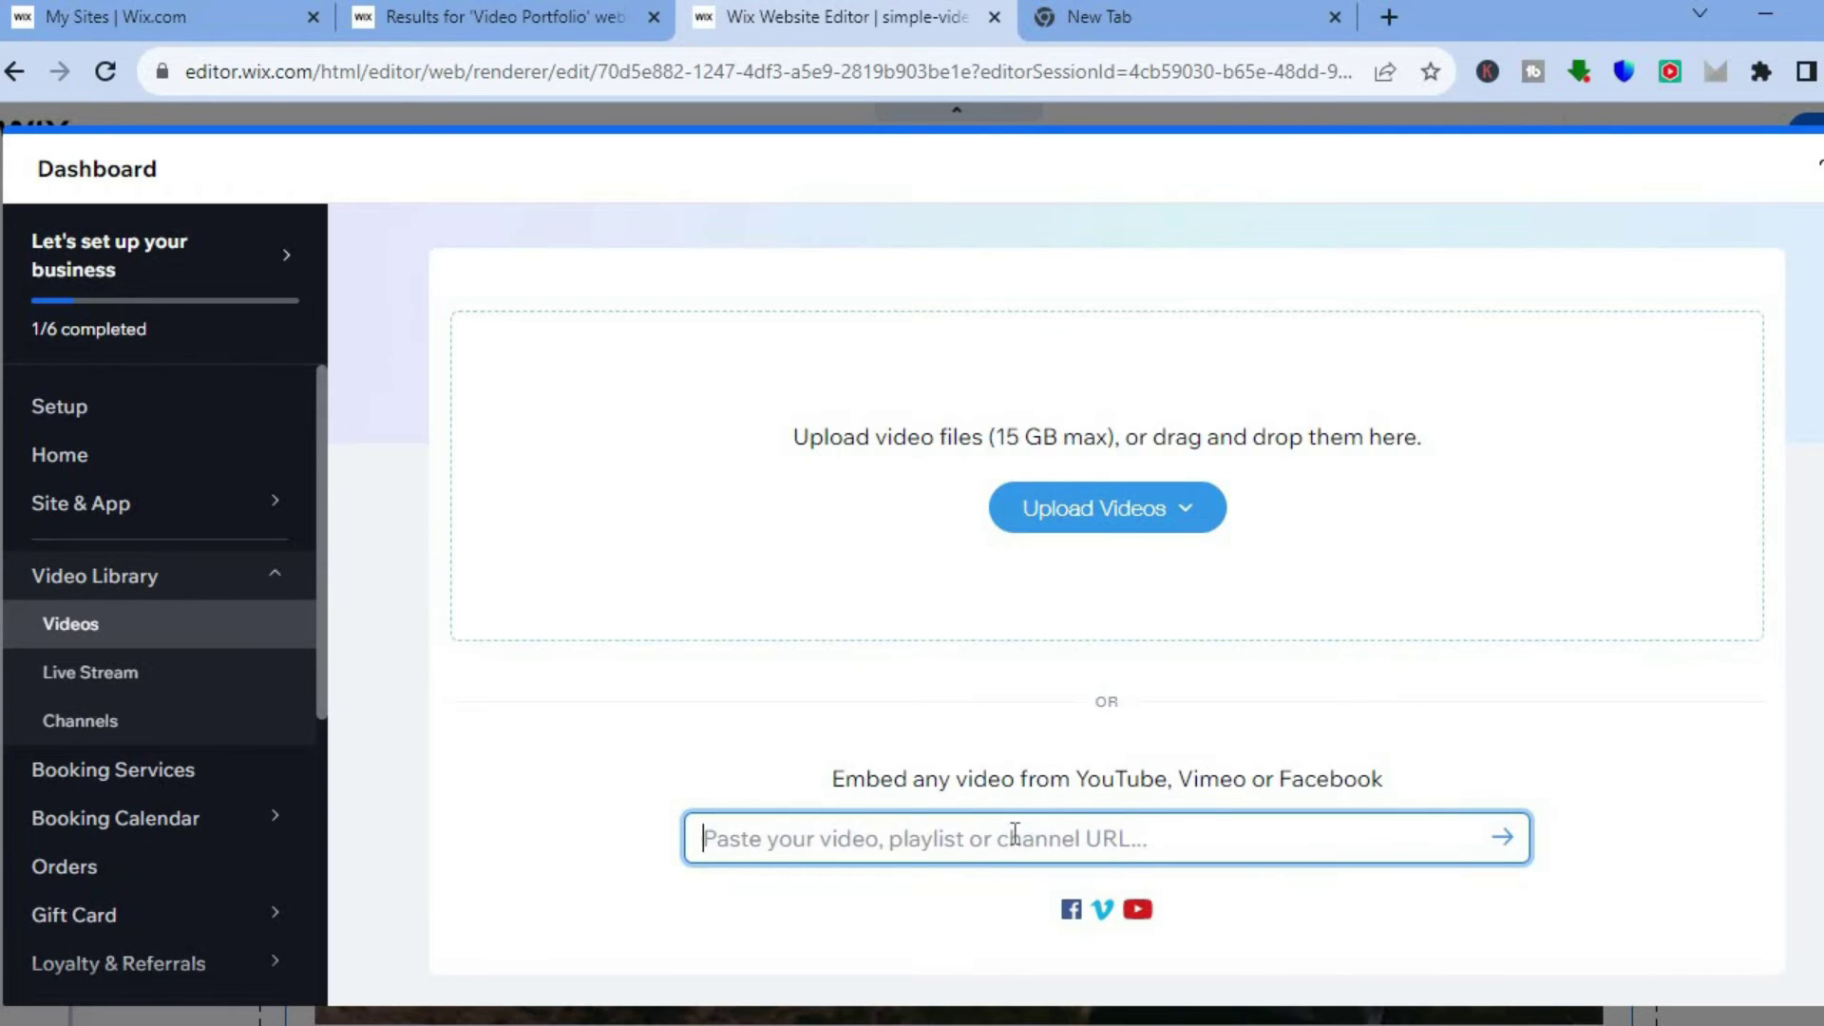
right_click(1012, 834)
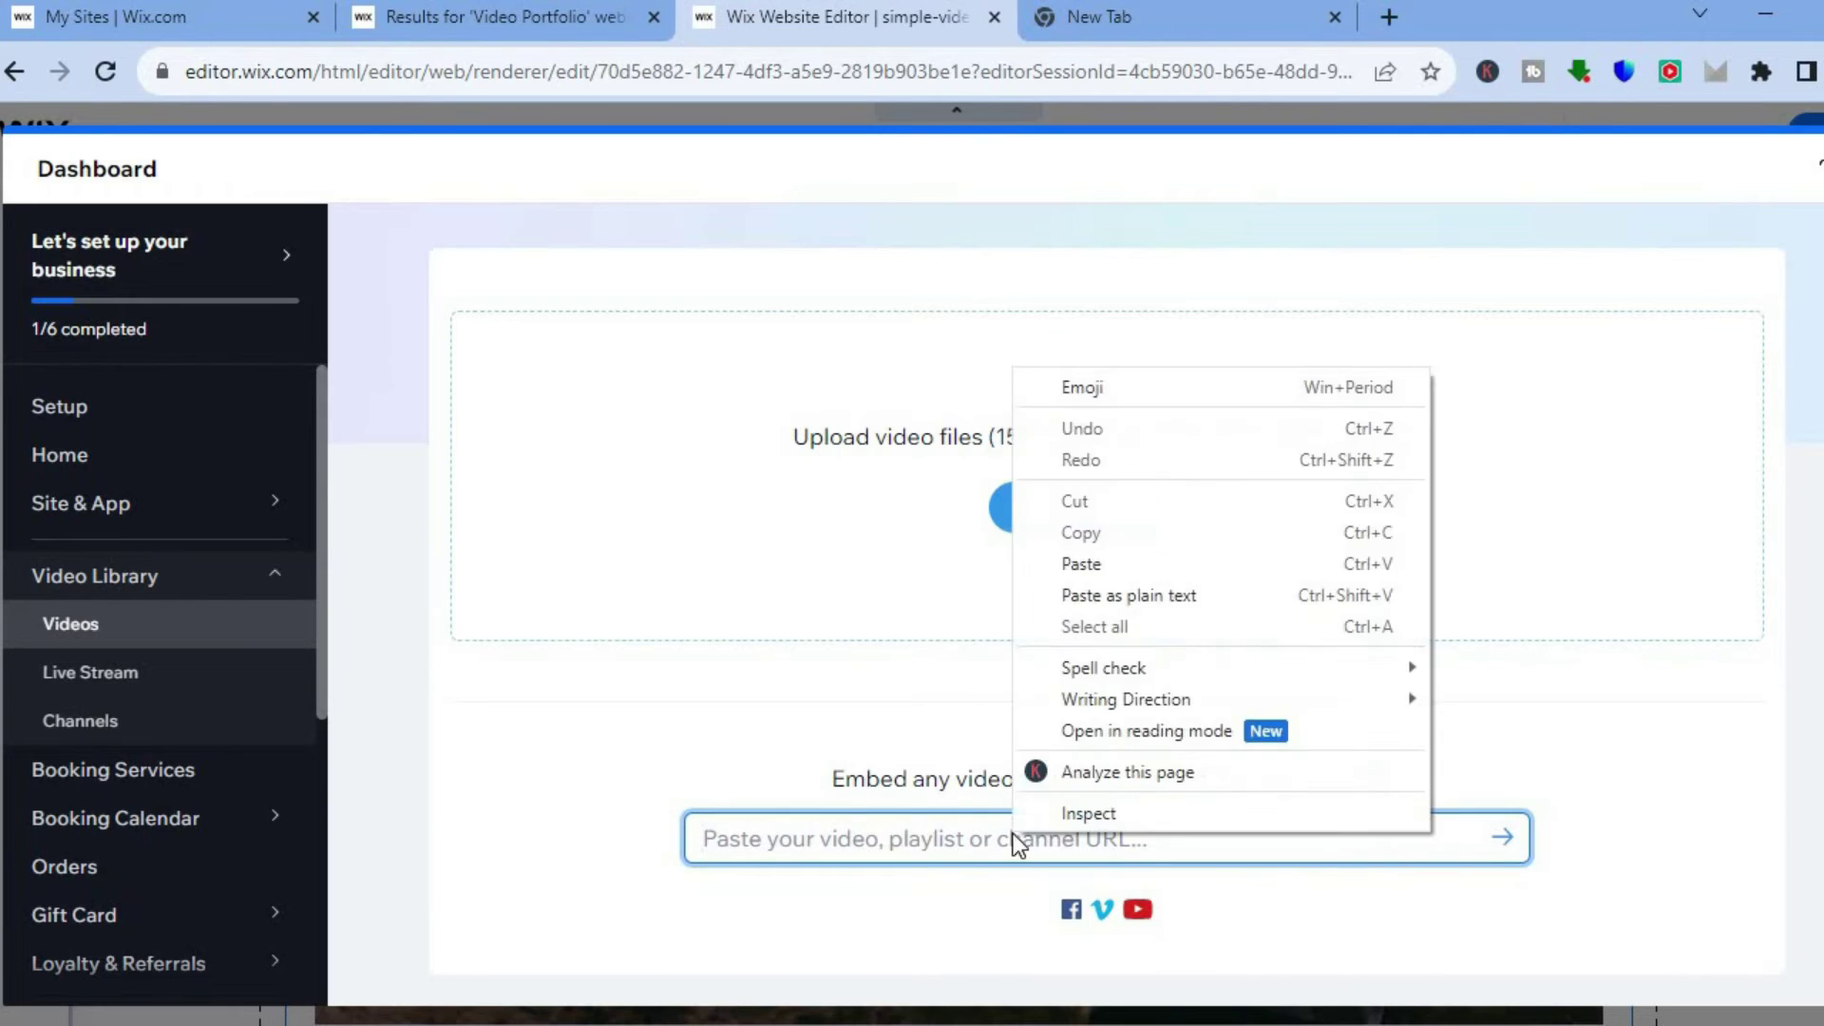
left_click(1102, 568)
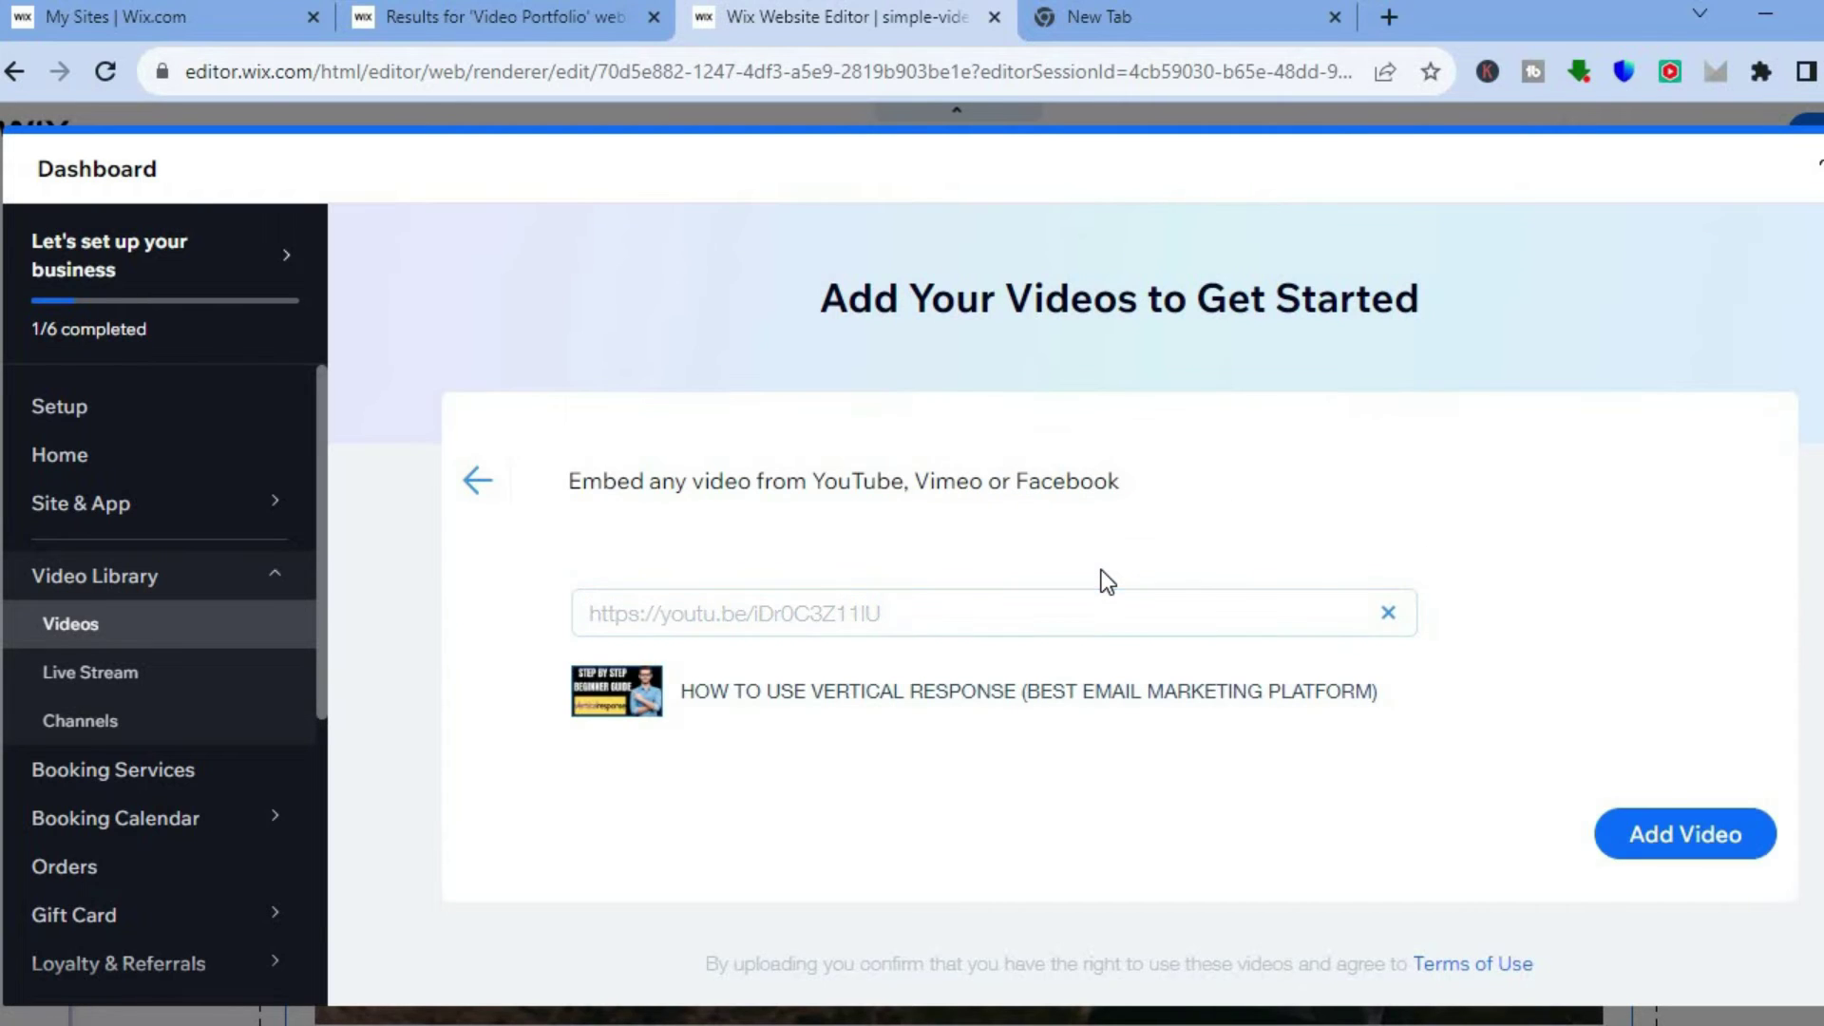
left_click(1676, 836)
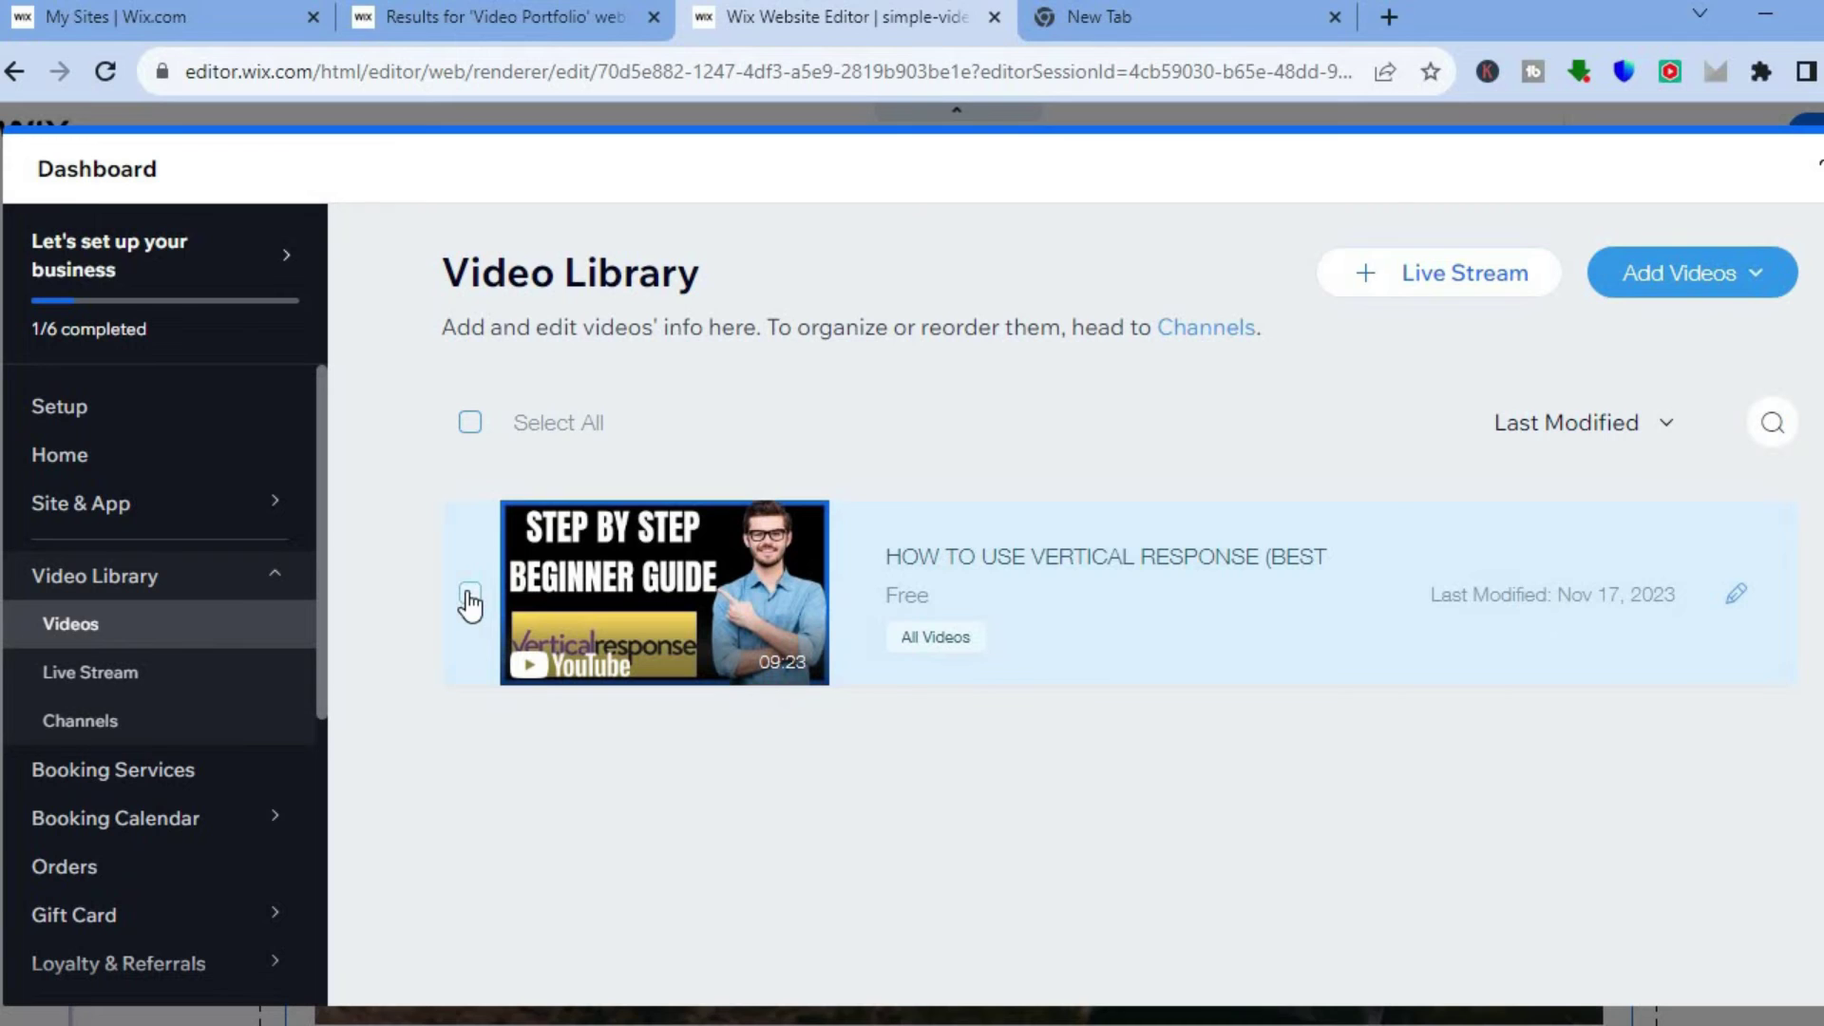
Set the embedded video's pricing to Free with 'Anyone can watch' access and save
left_click(470, 599)
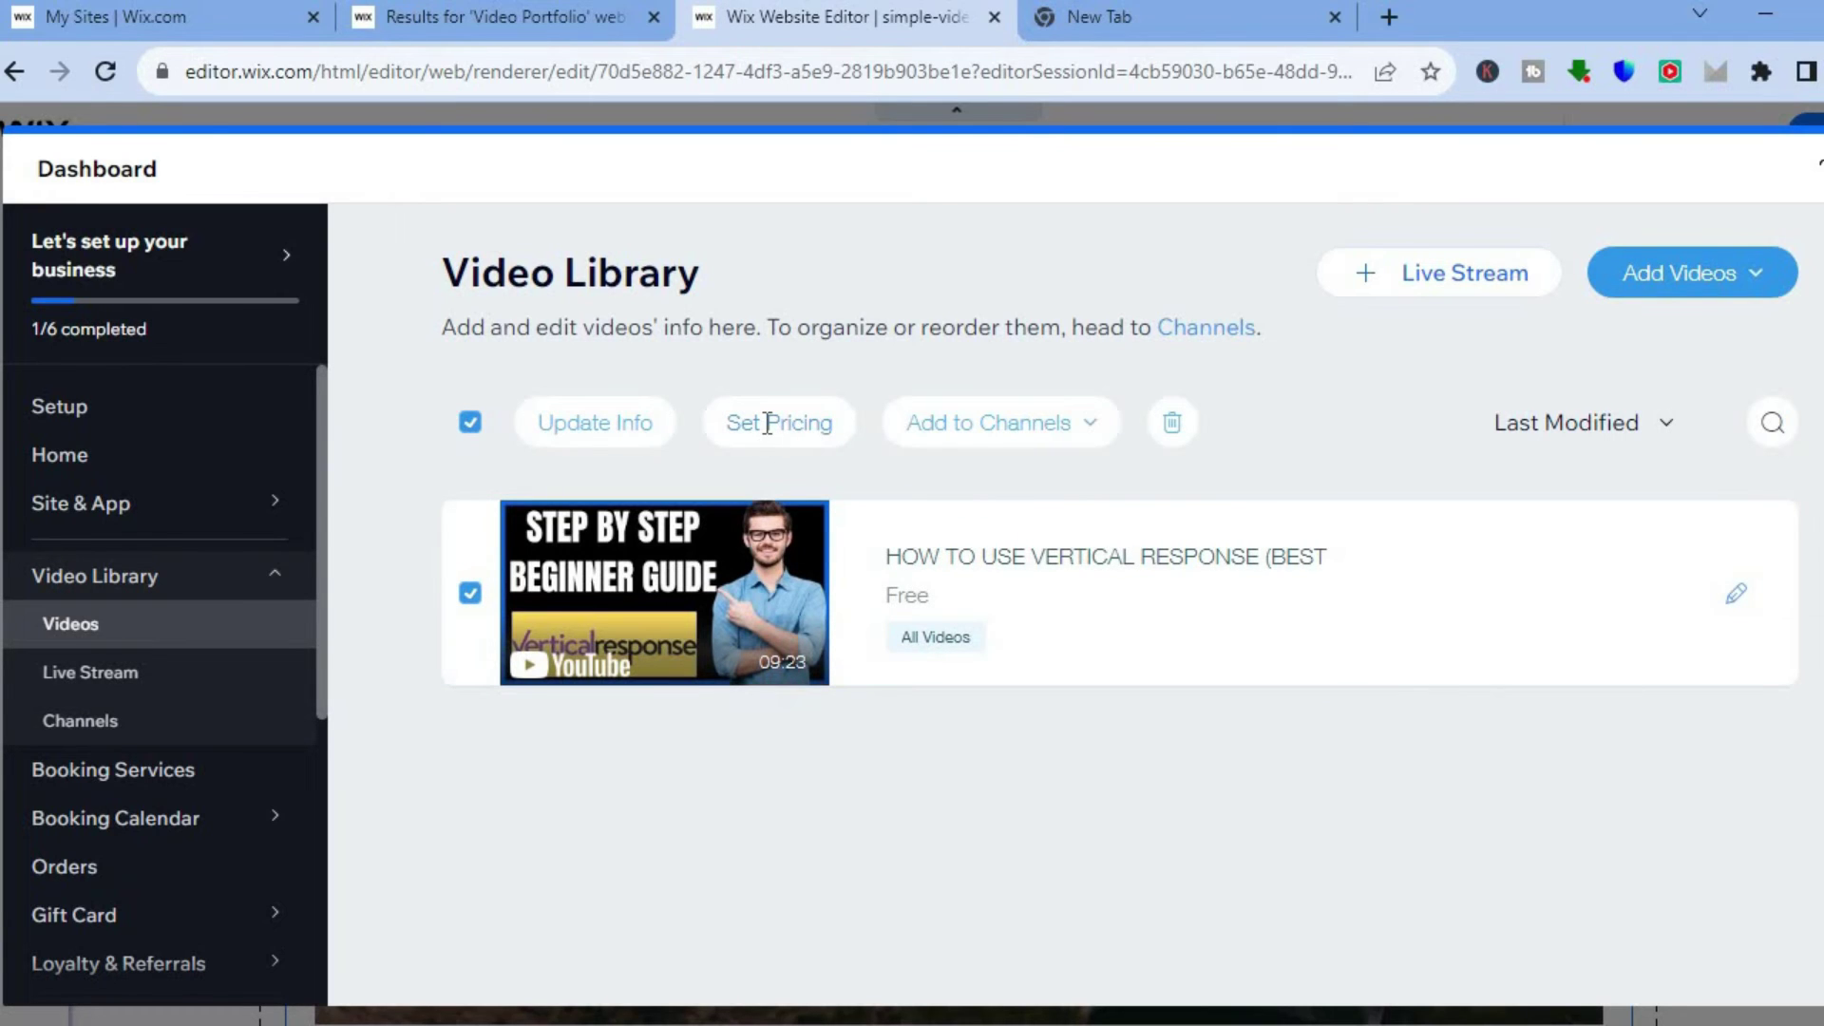
left_click(765, 425)
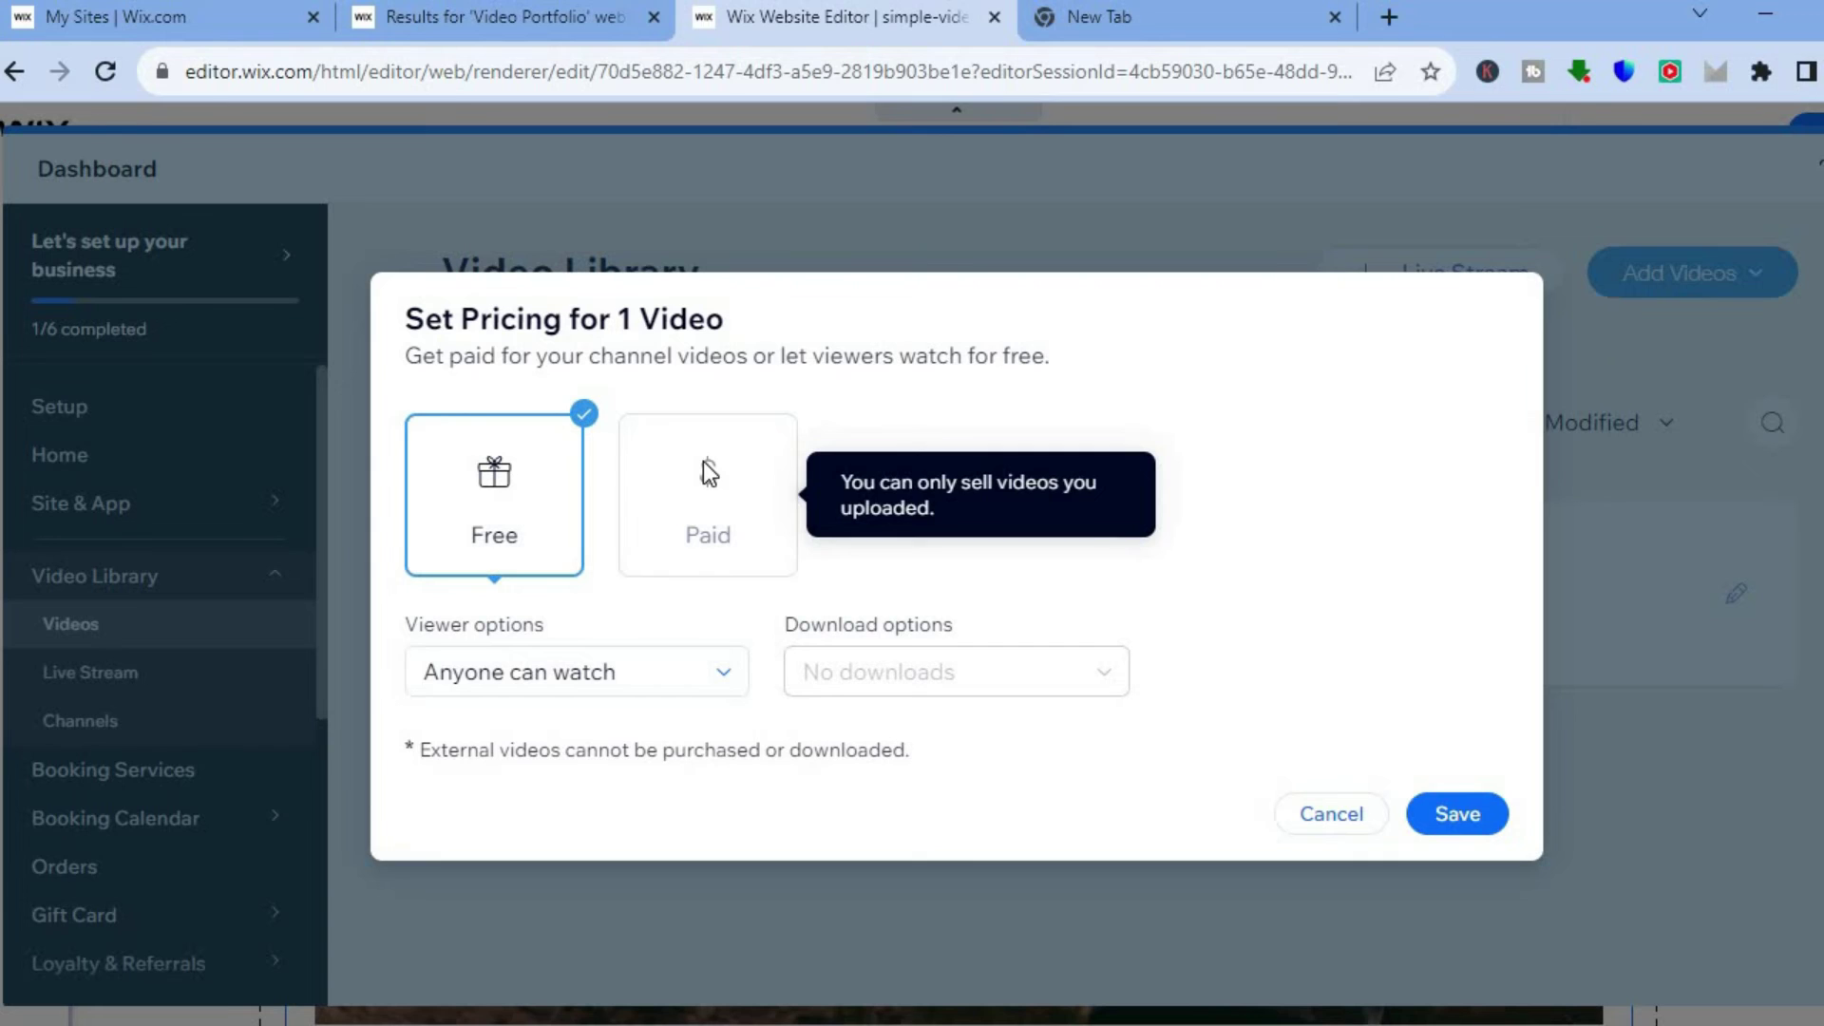
left_click(682, 681)
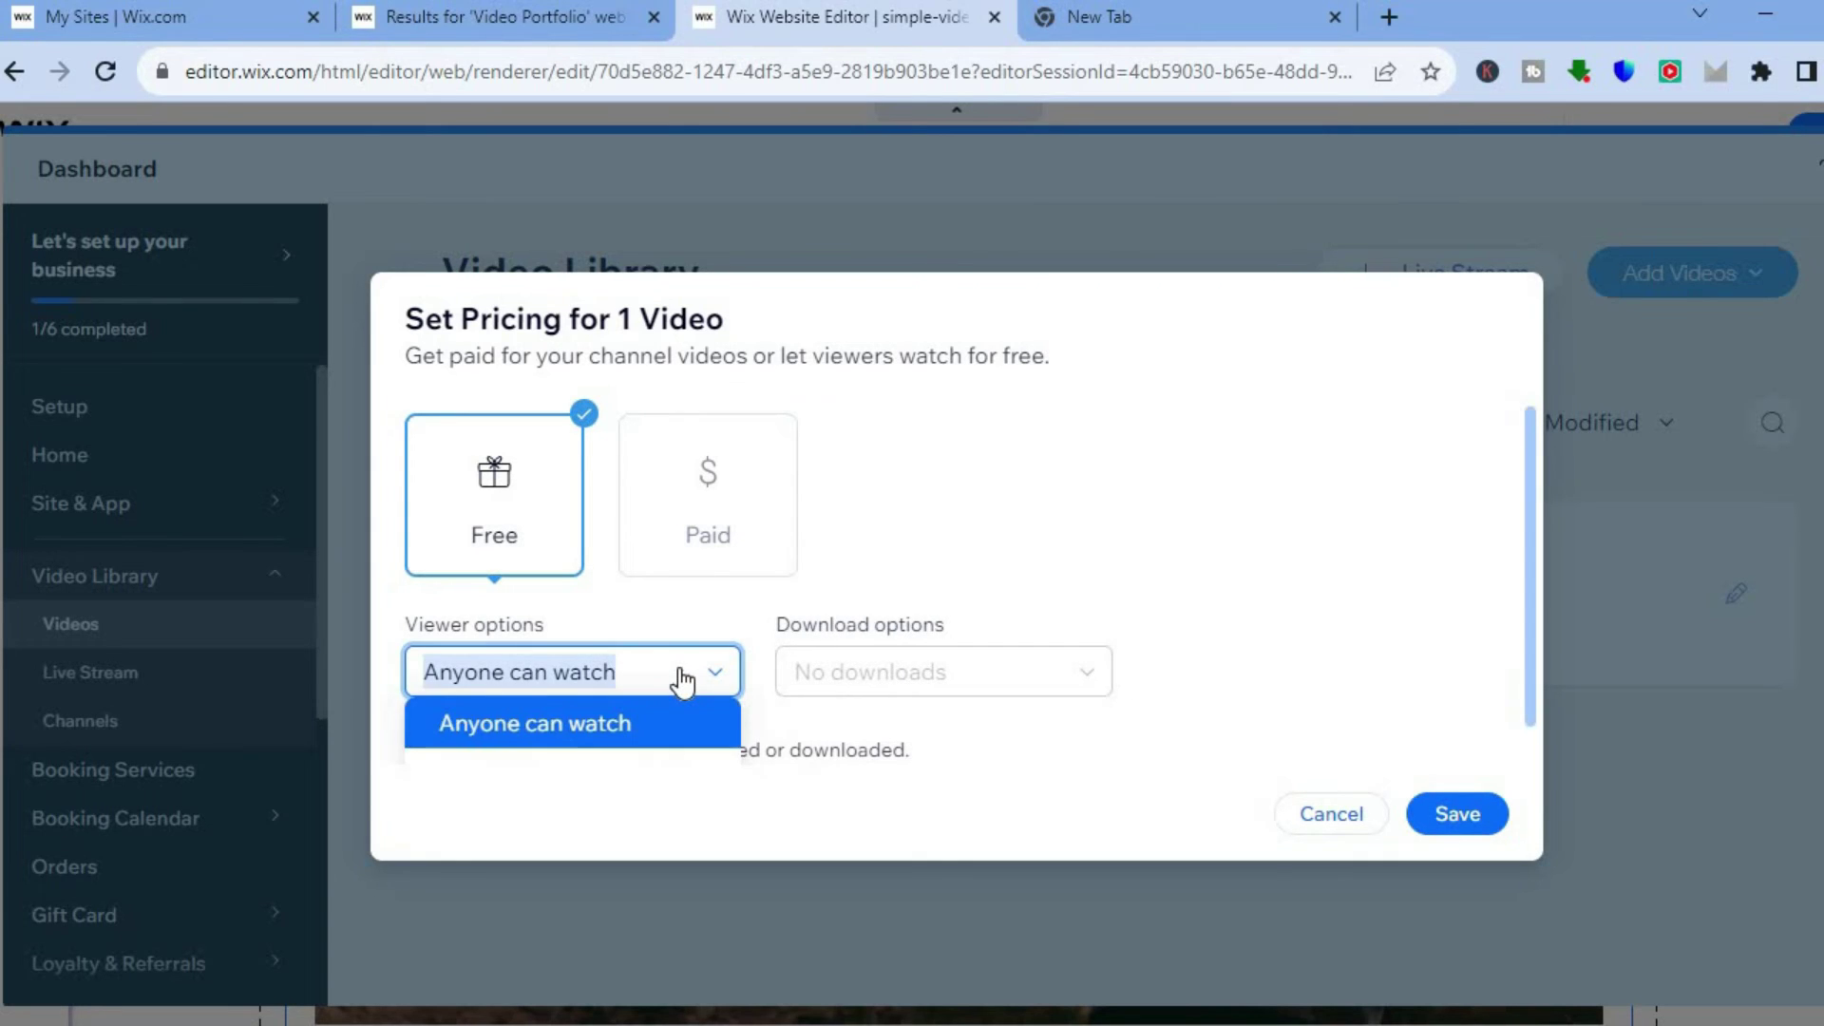
left_click(682, 681)
left_click(904, 682)
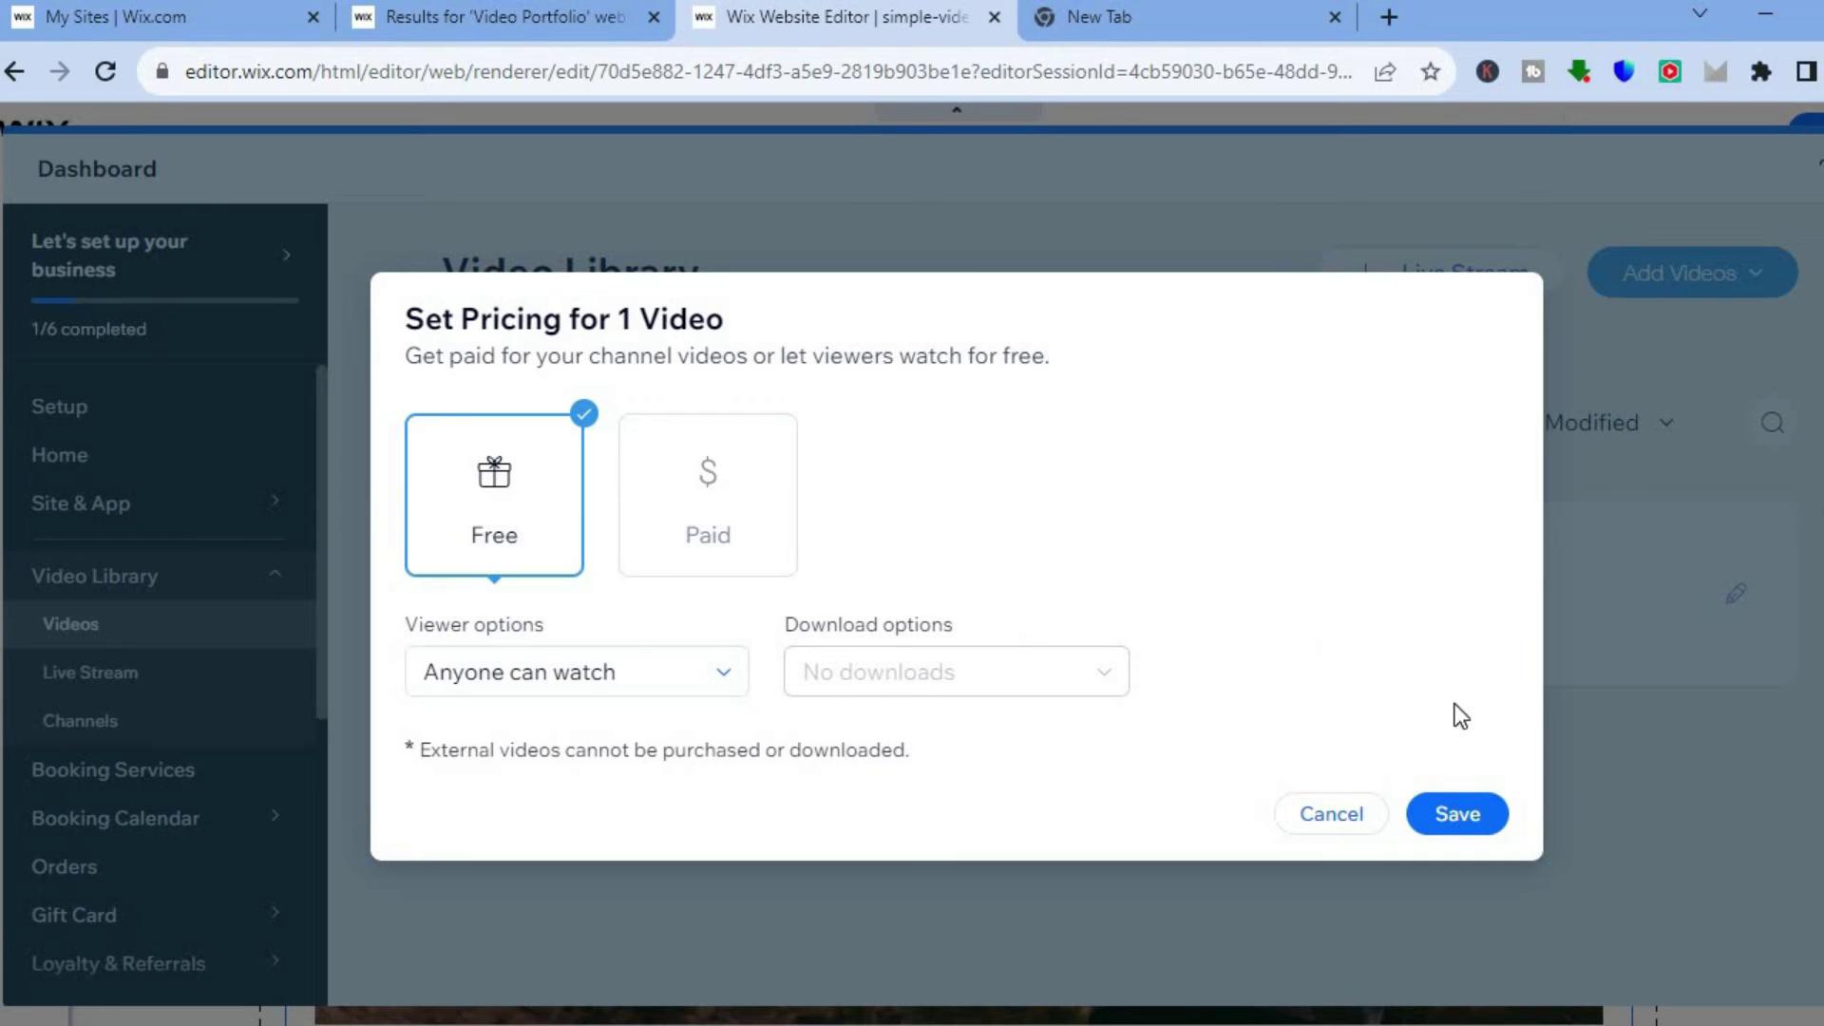
left_click(1450, 819)
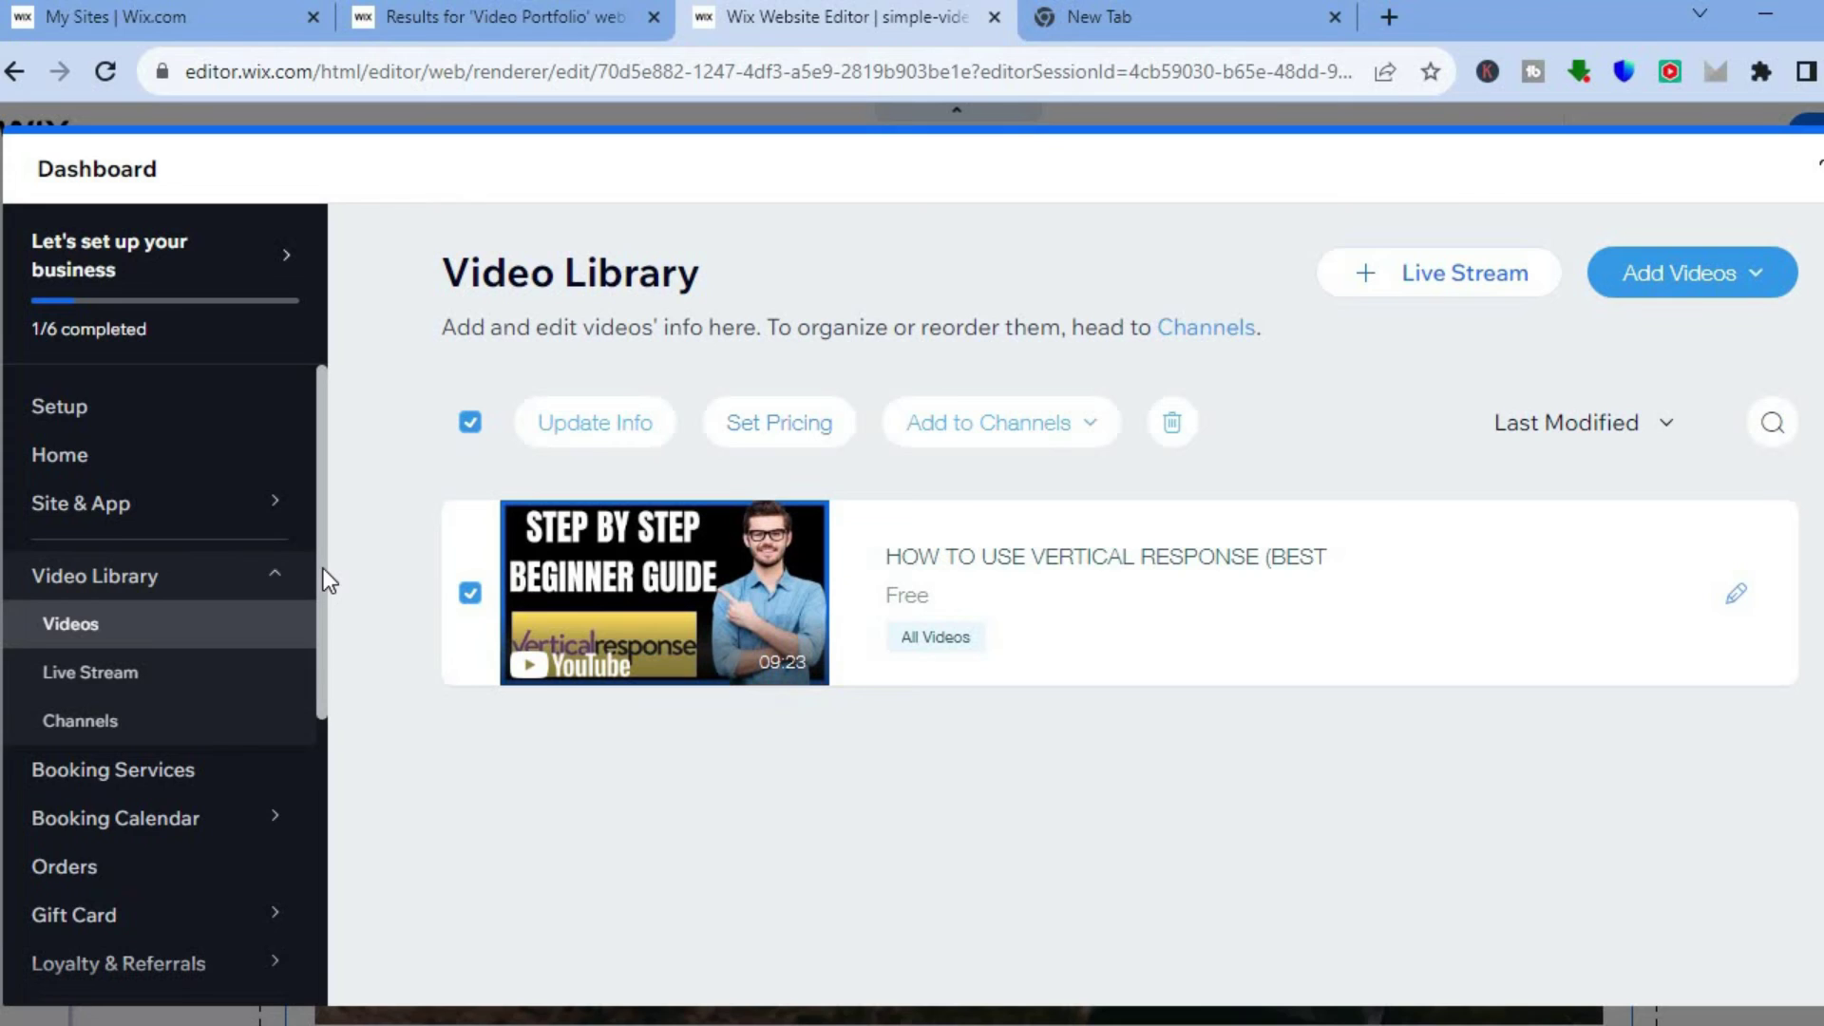
Go to Billing & Payments > Payments and open the payment methods settings
scroll(323, 568, "down", 2)
scroll(309, 731, "down", 2)
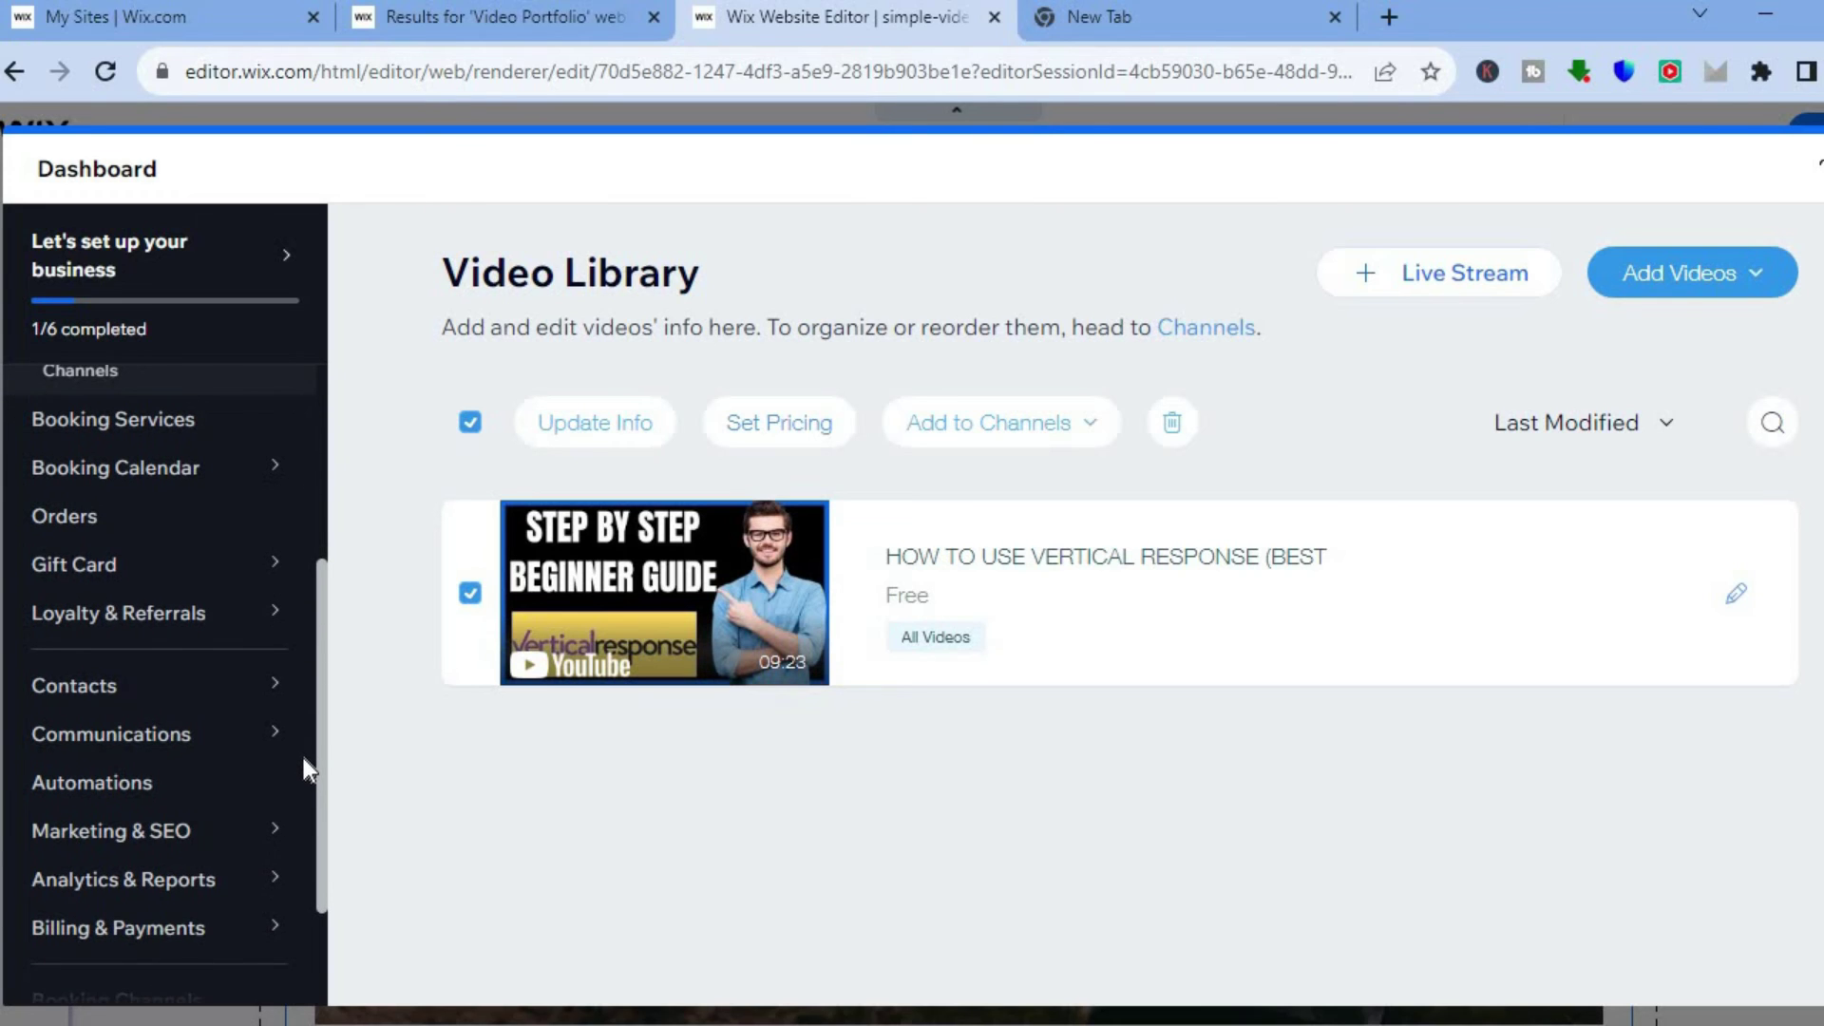
mouse_move(195, 910)
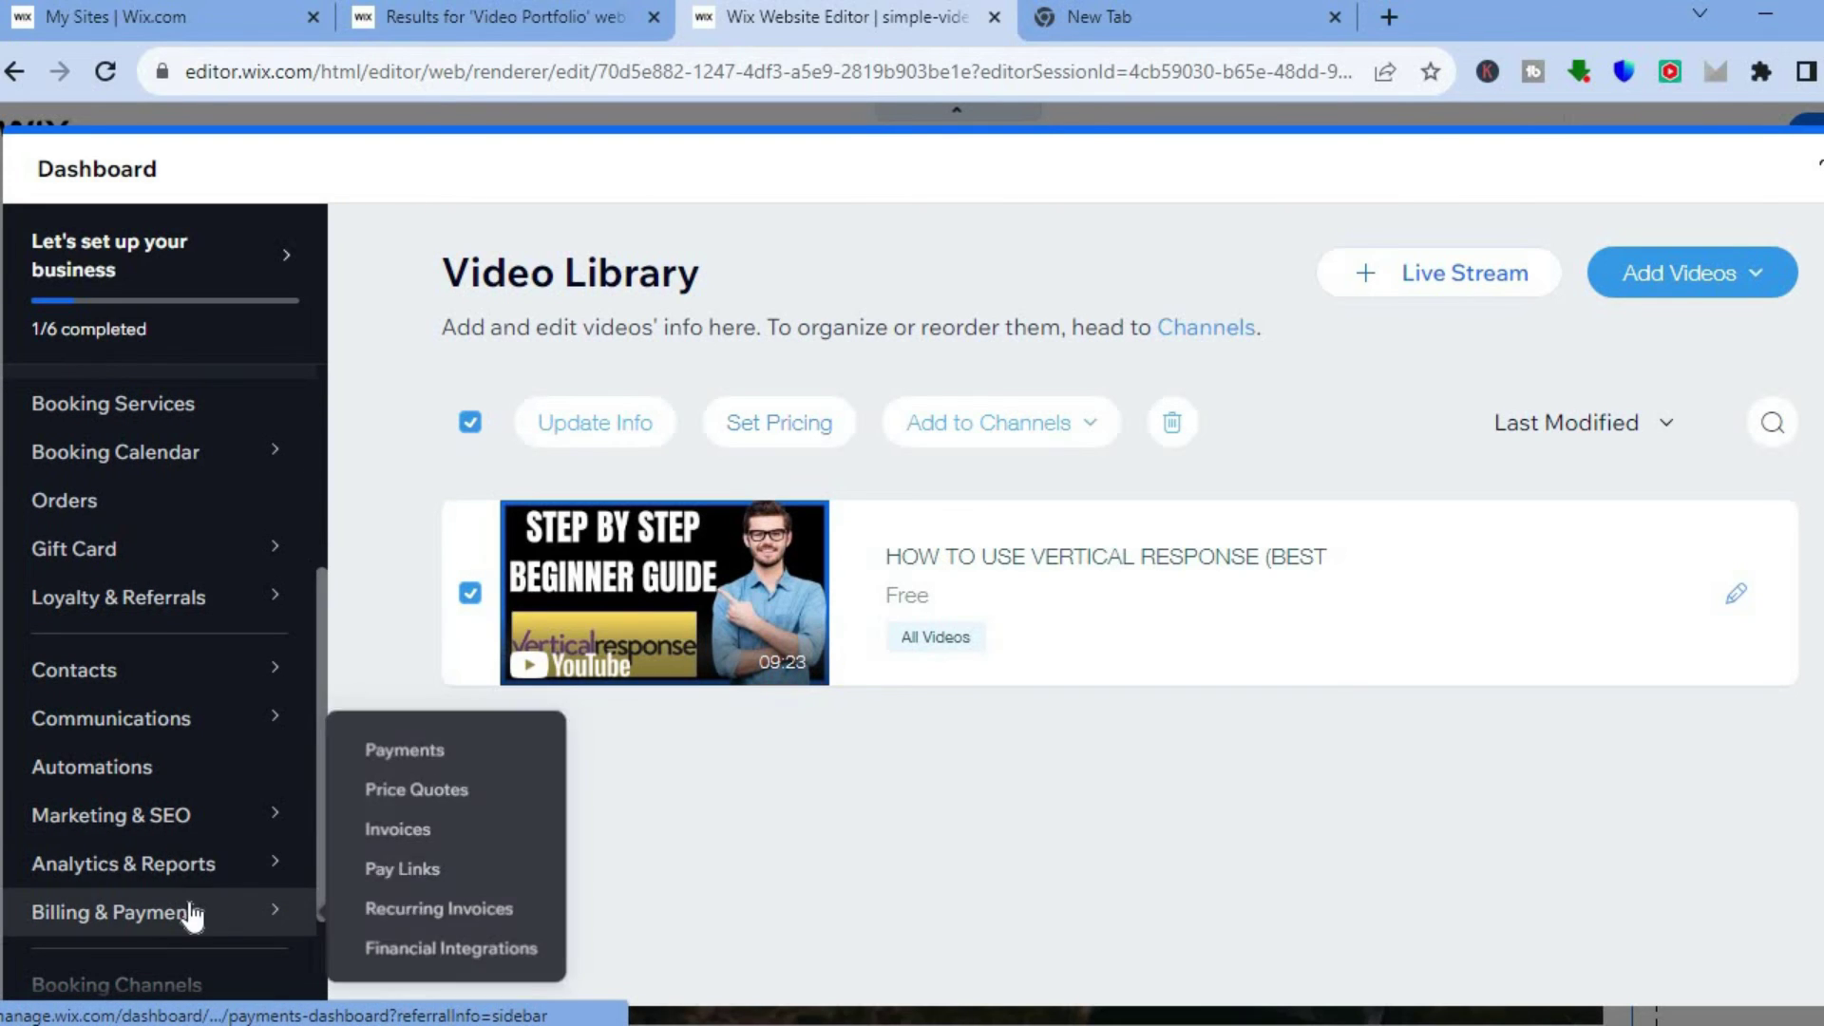
left_click(453, 760)
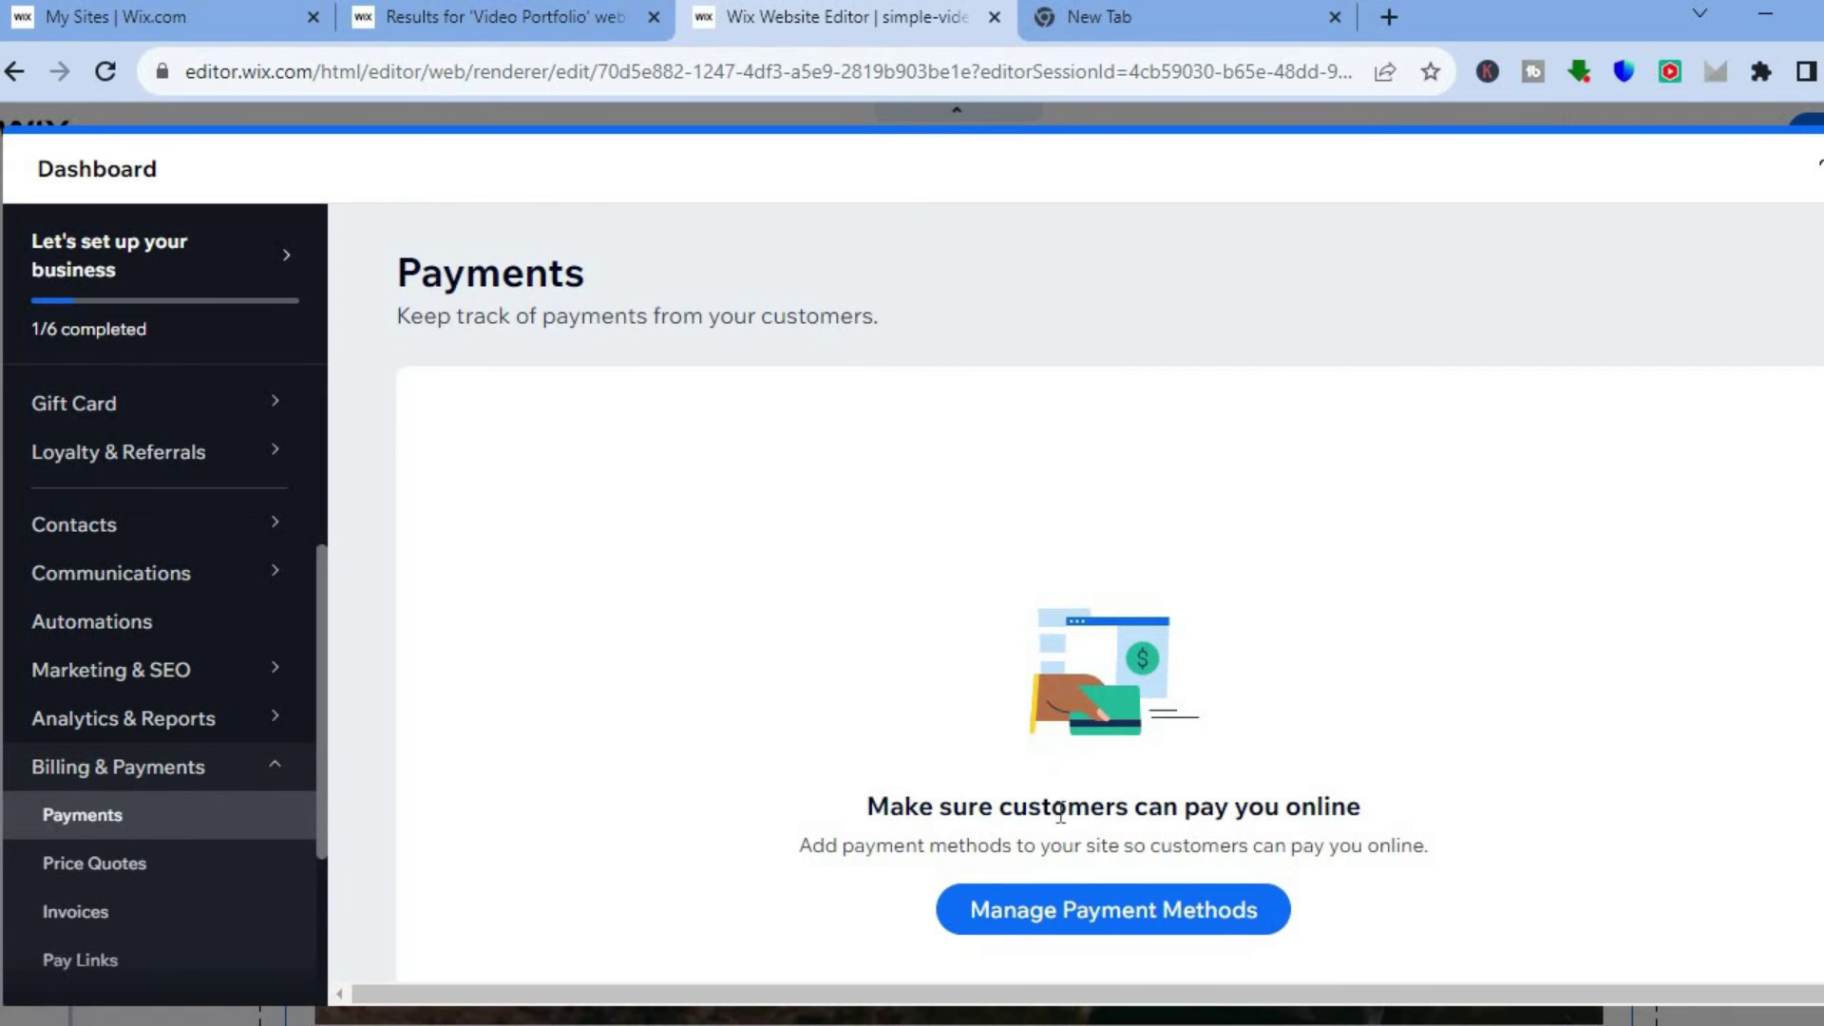
left_click(1005, 916)
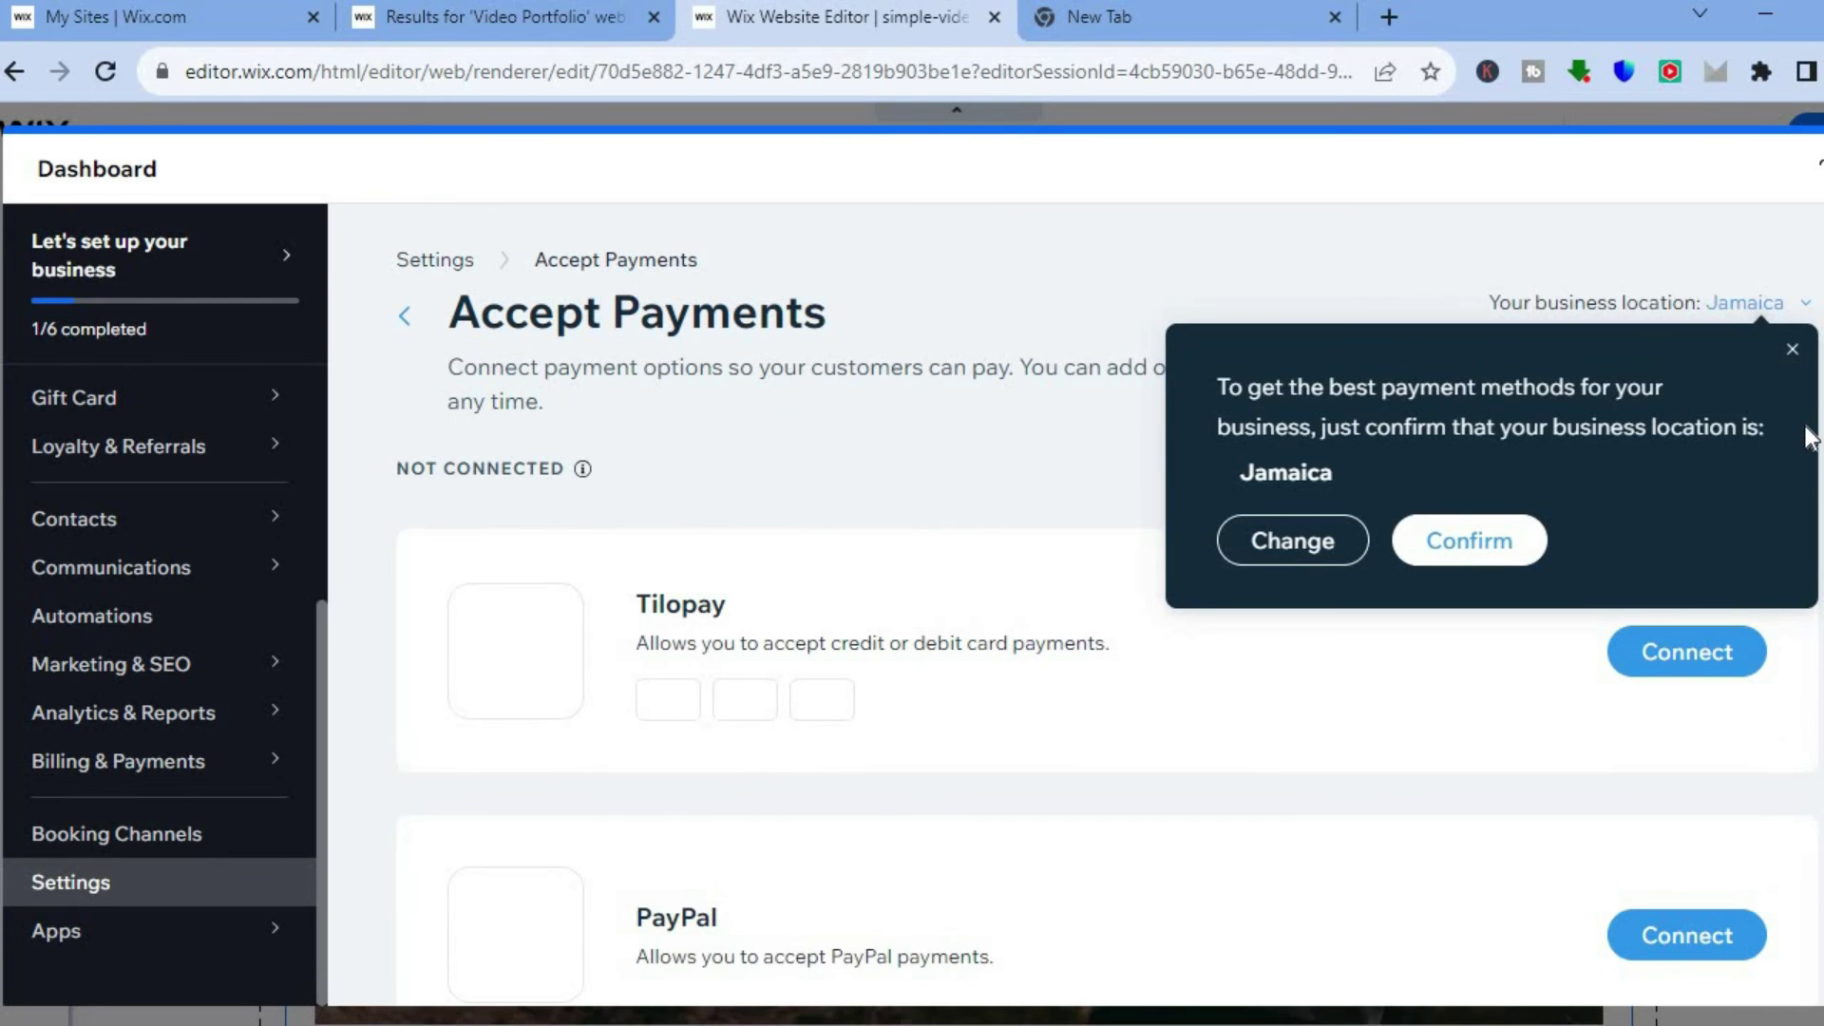
Dismiss the location prompt, review more payment provider options, return, and close the dashboard
left_click(1793, 349)
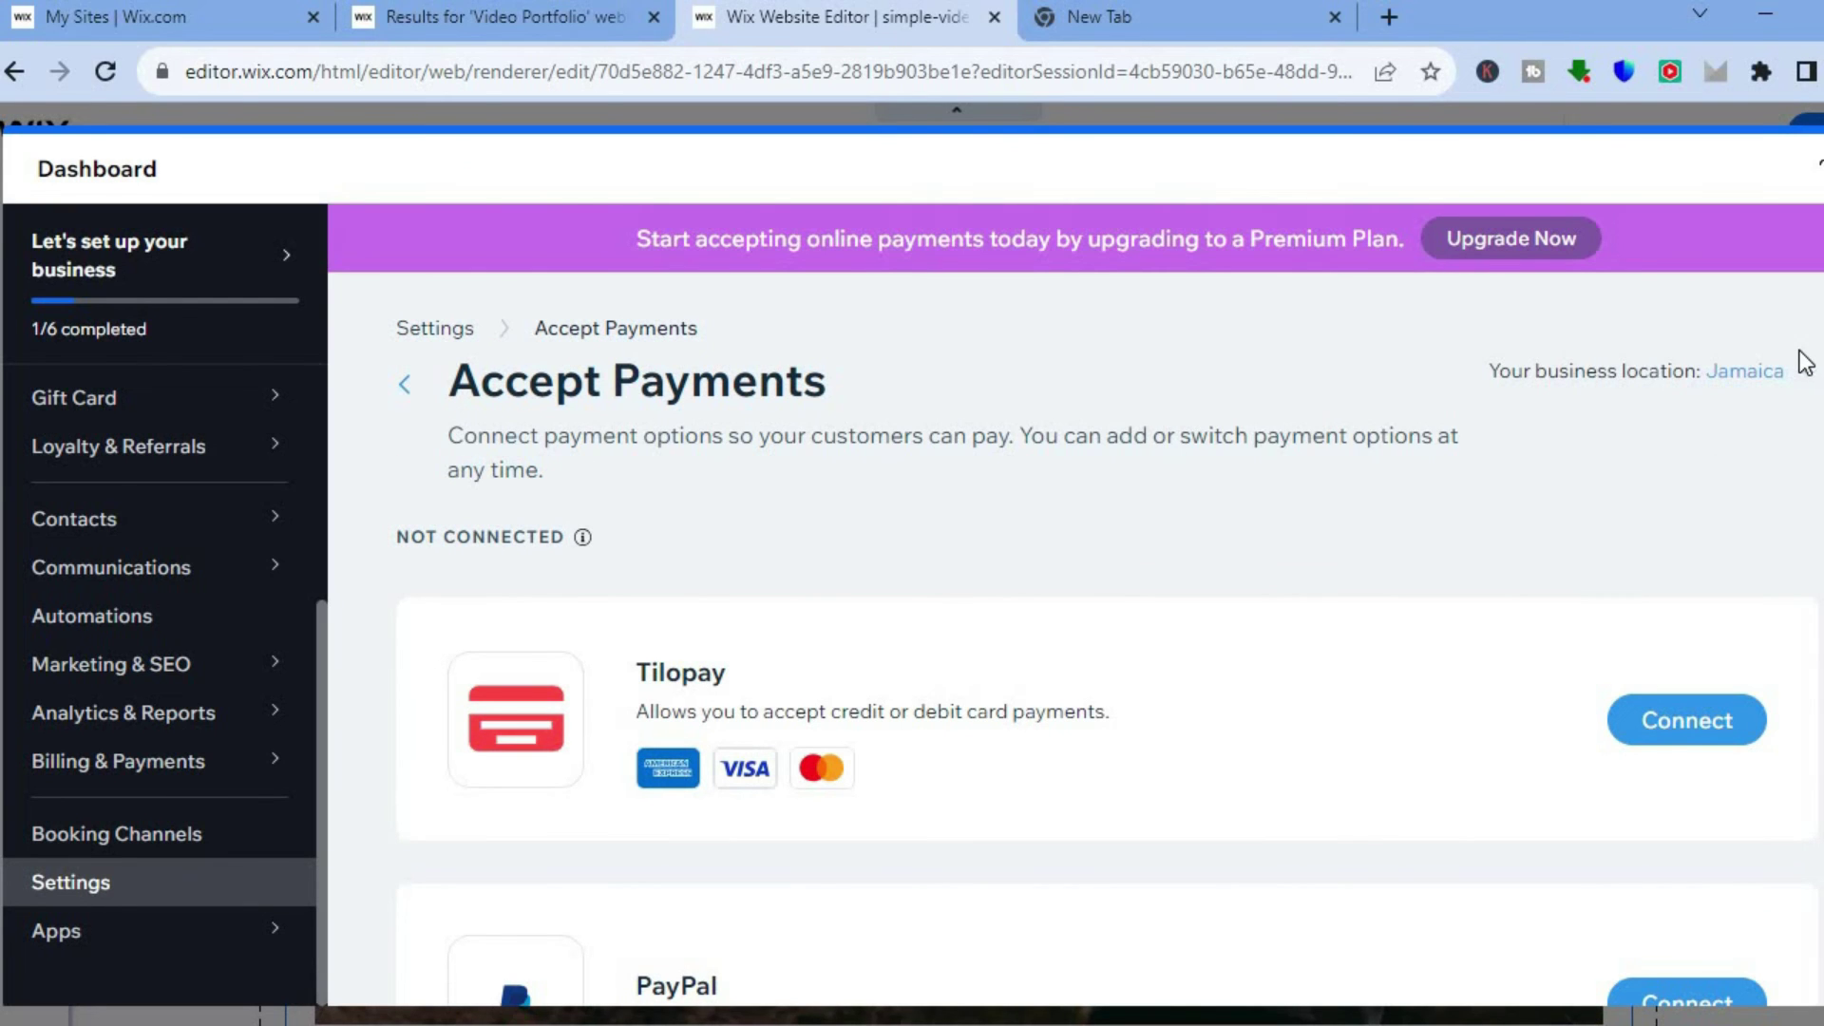
scroll(1107, 645, "down", 3)
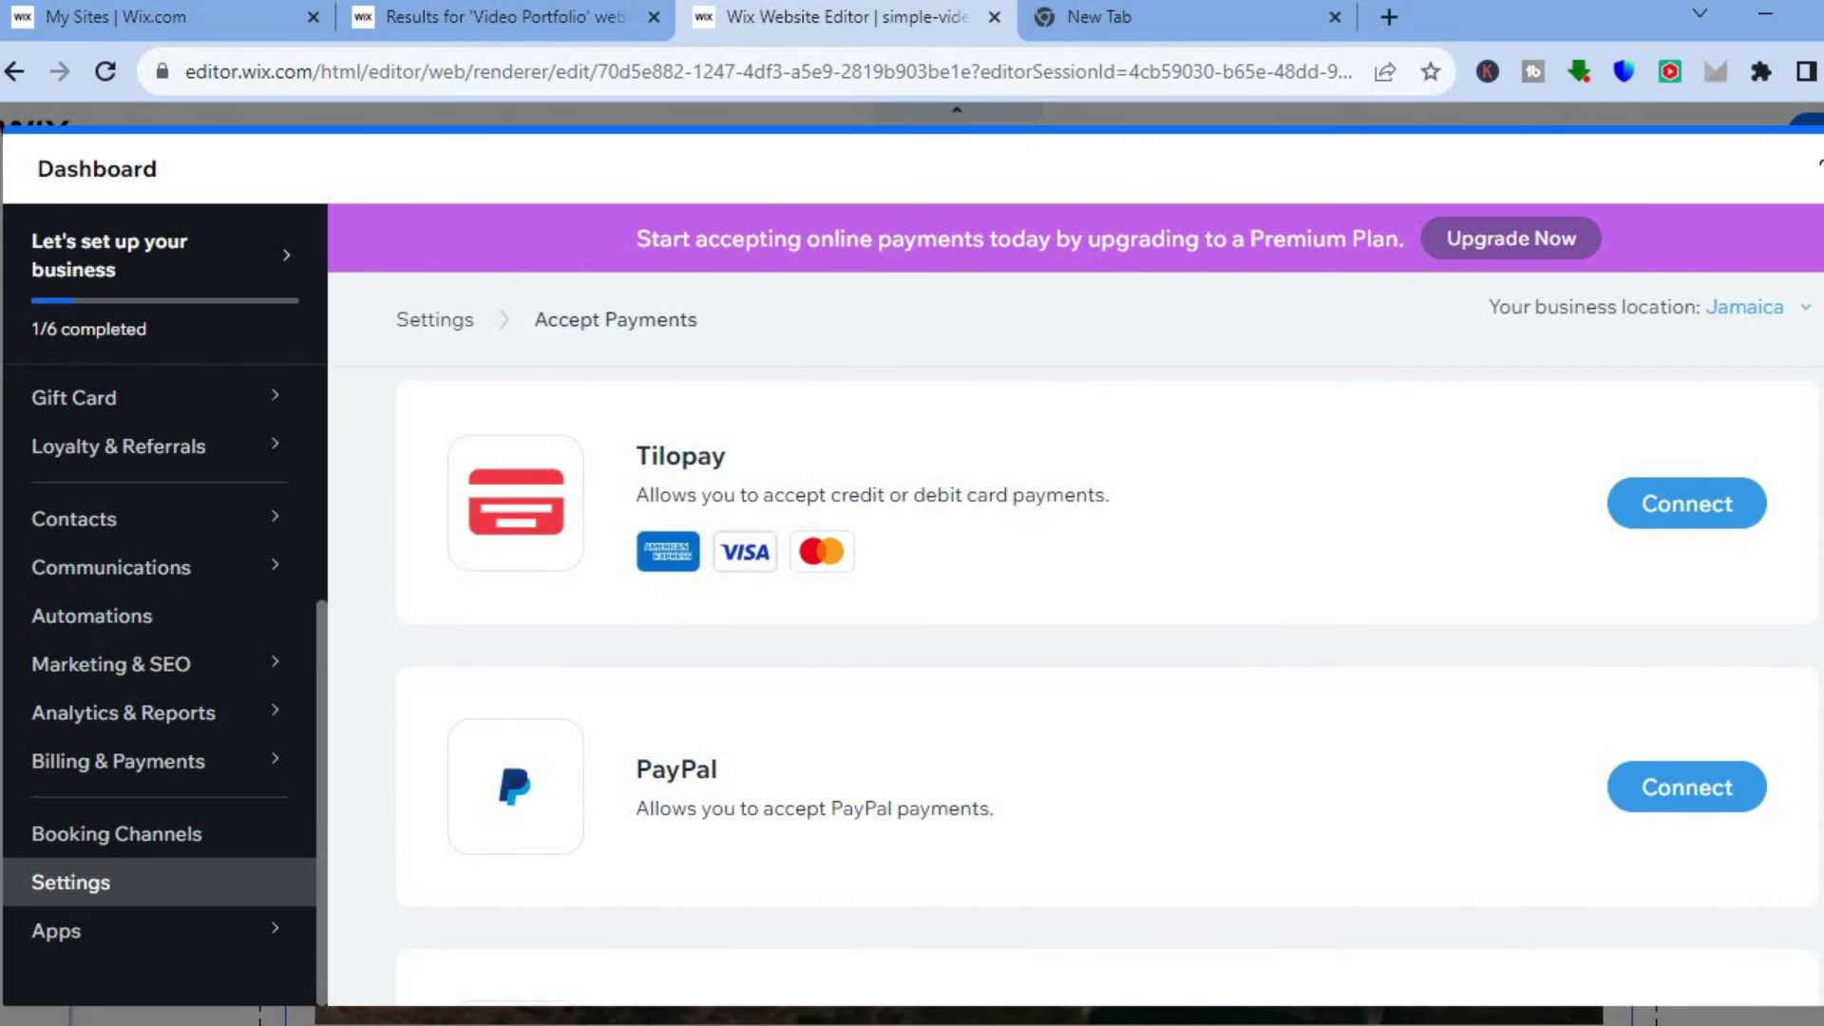
scroll(1107, 684, "down", 1)
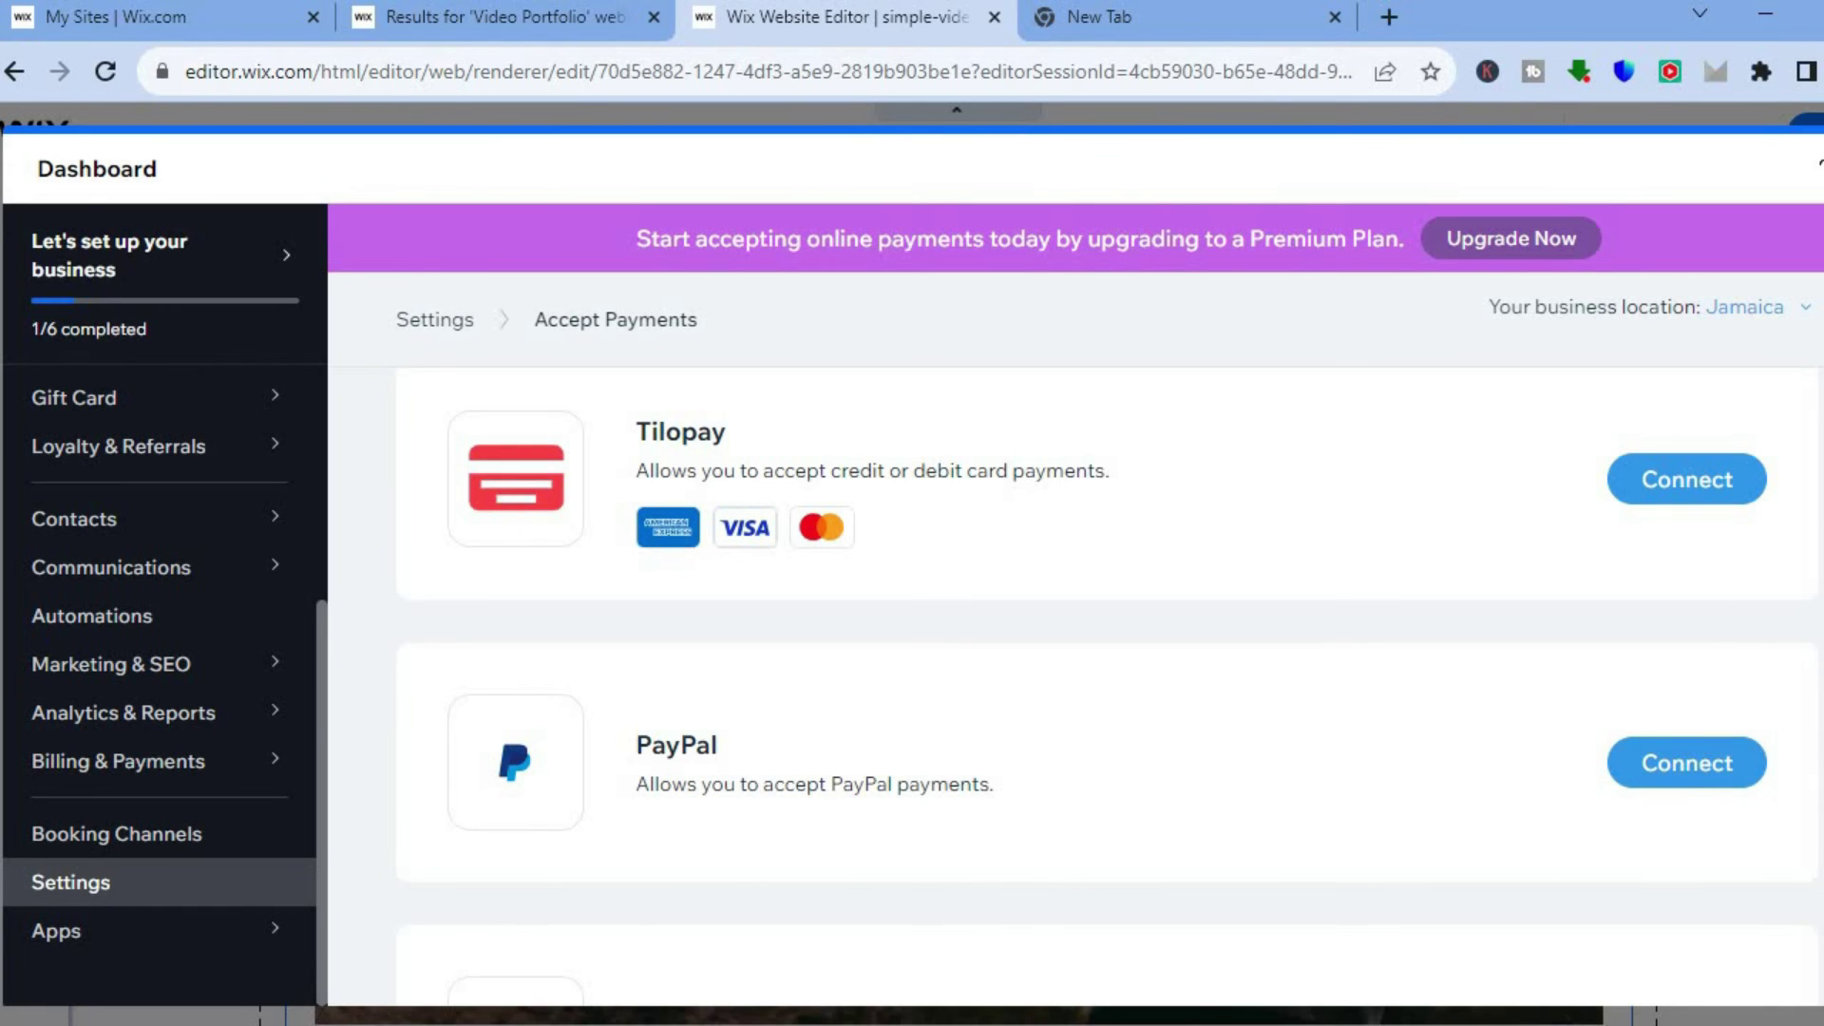
scroll(1106, 684, "down", 3)
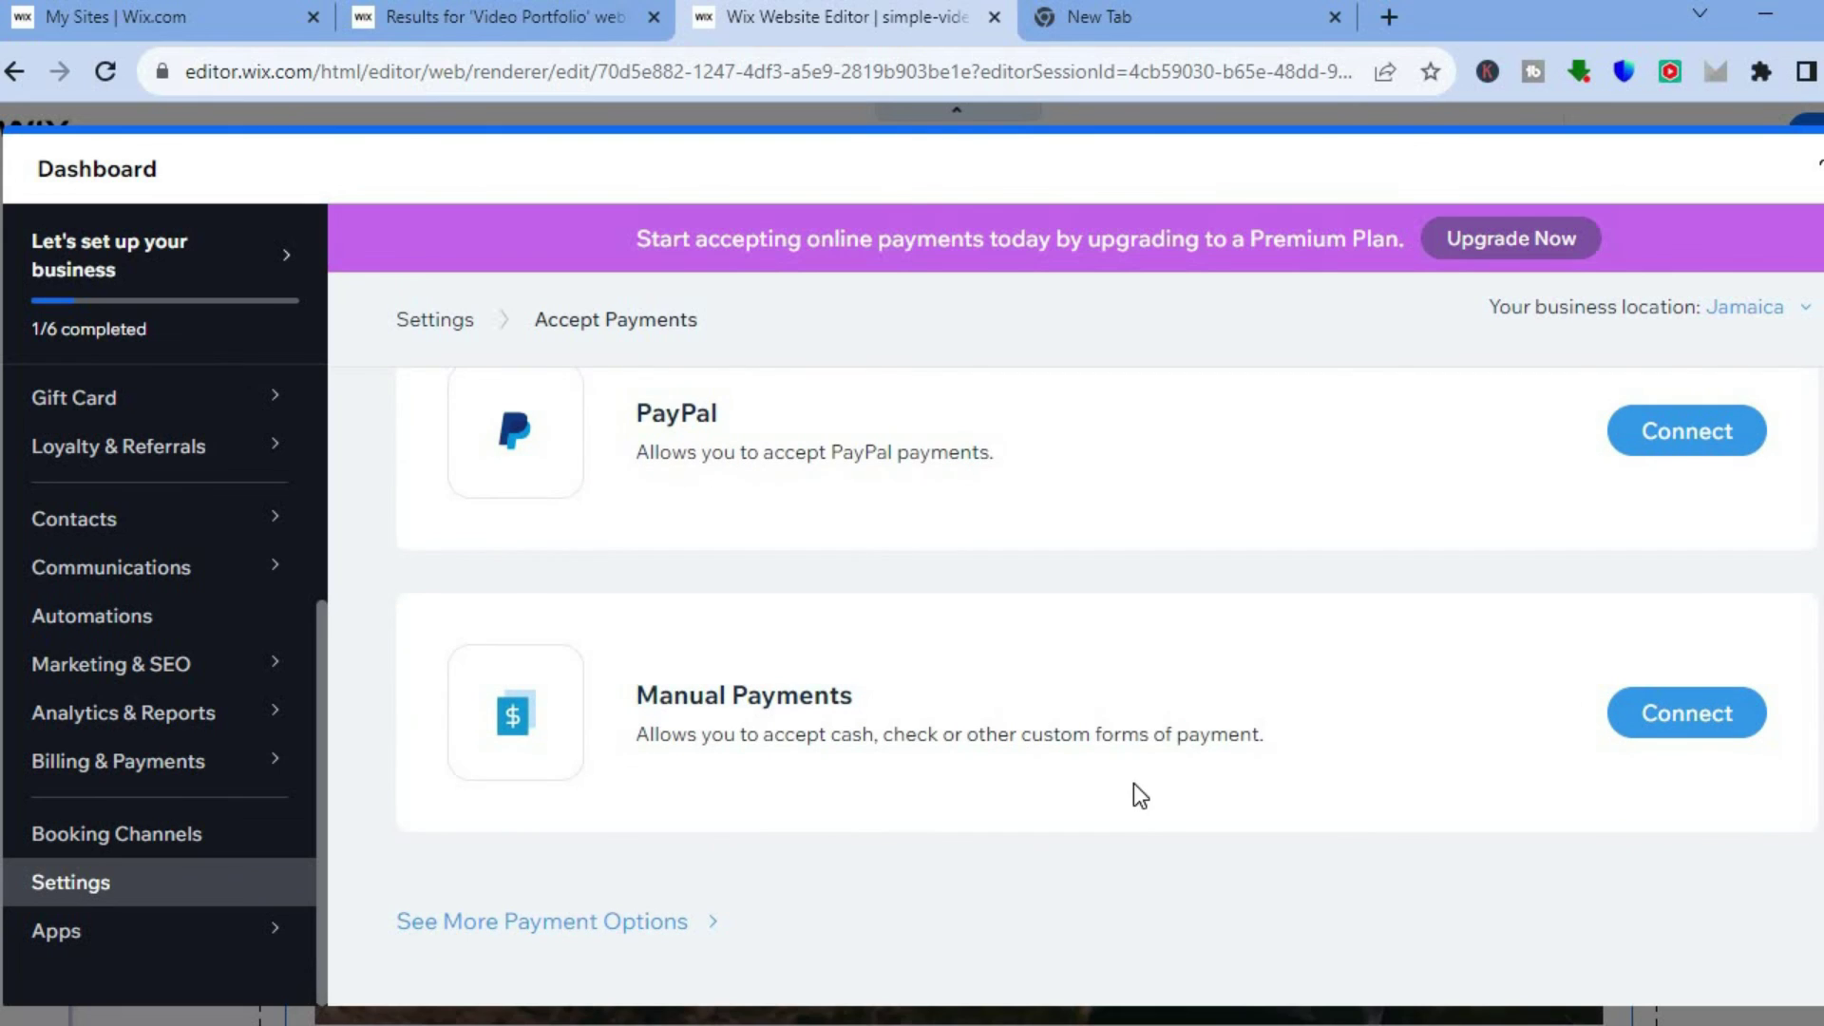
left_click(577, 923)
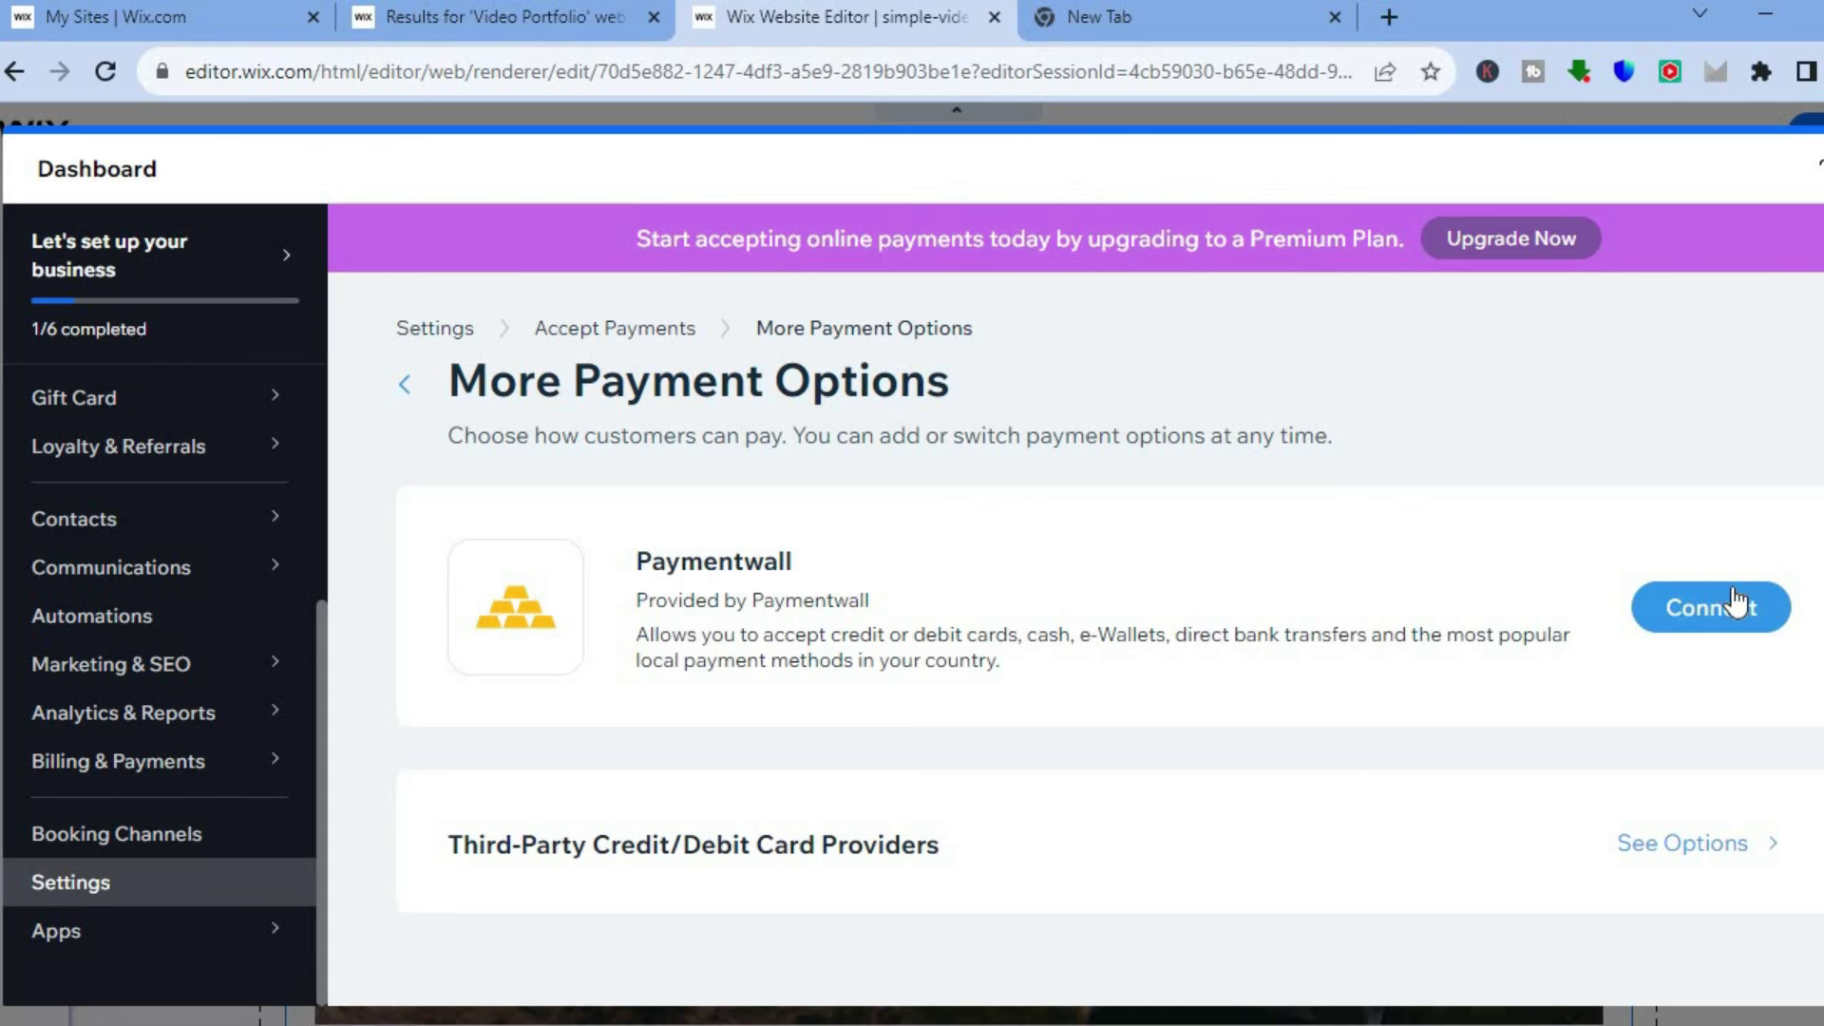
left_click(406, 384)
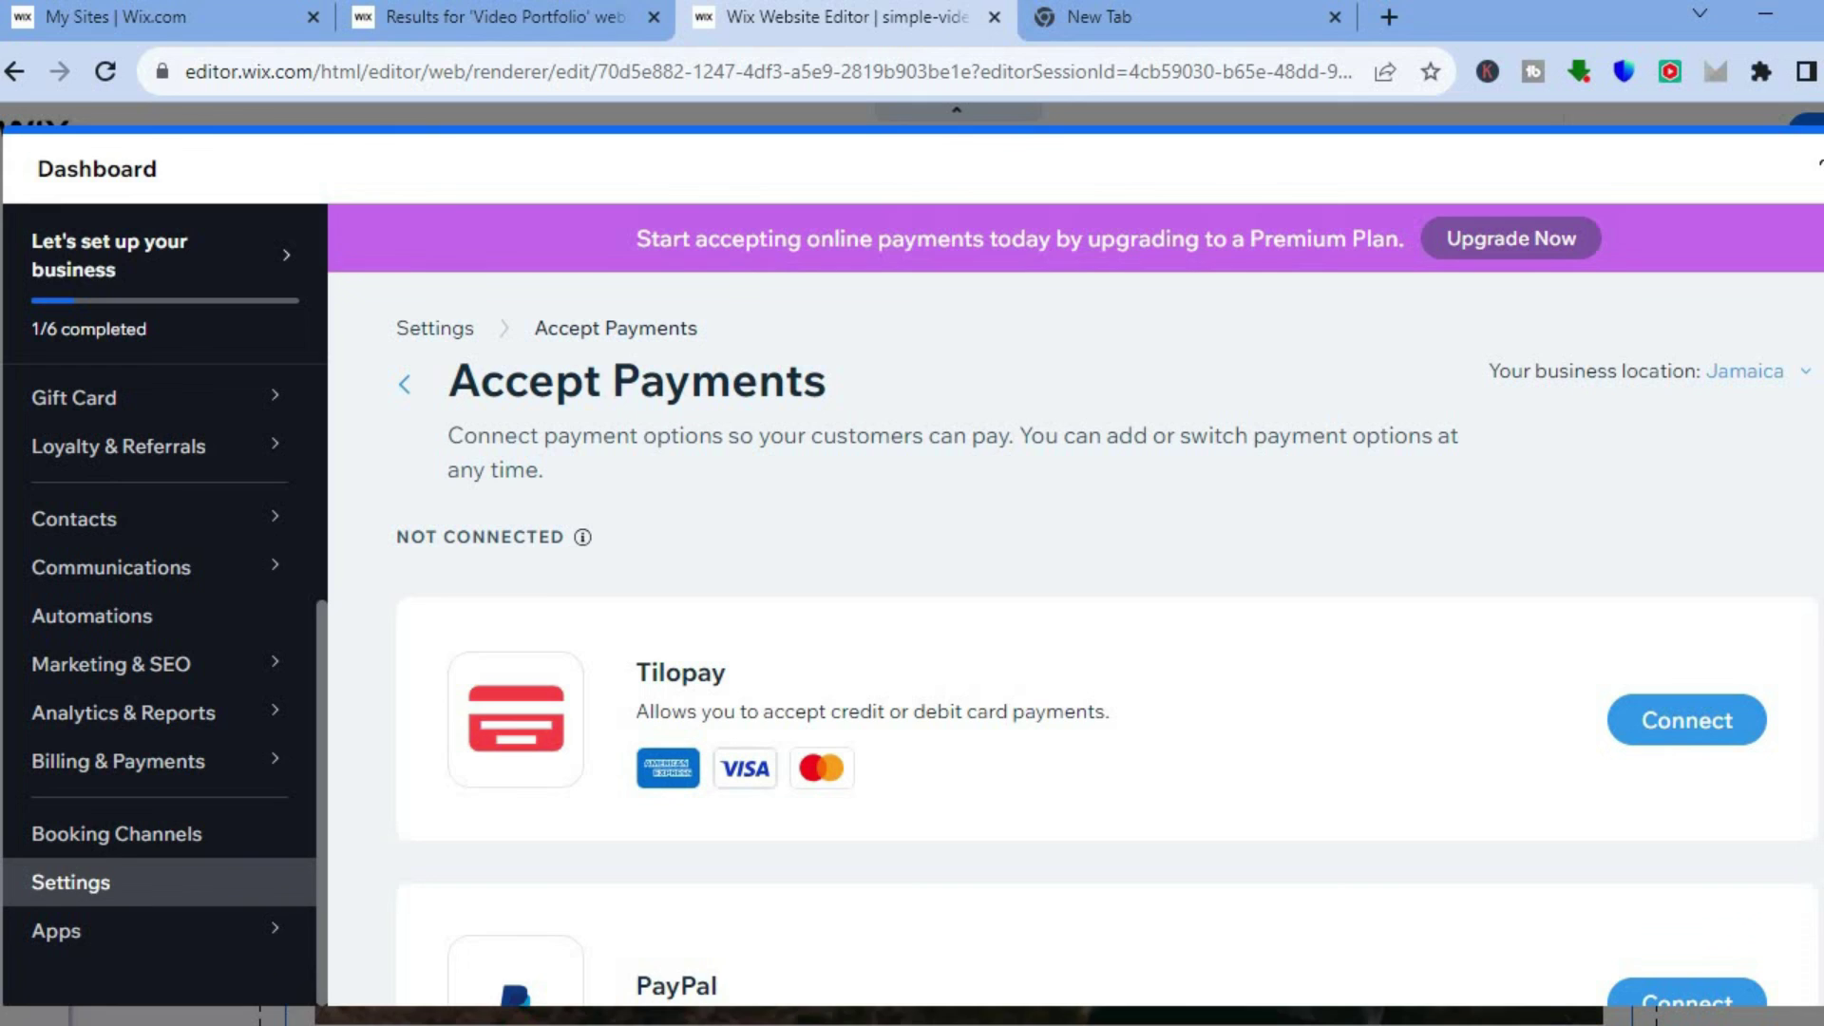
key("Escape")
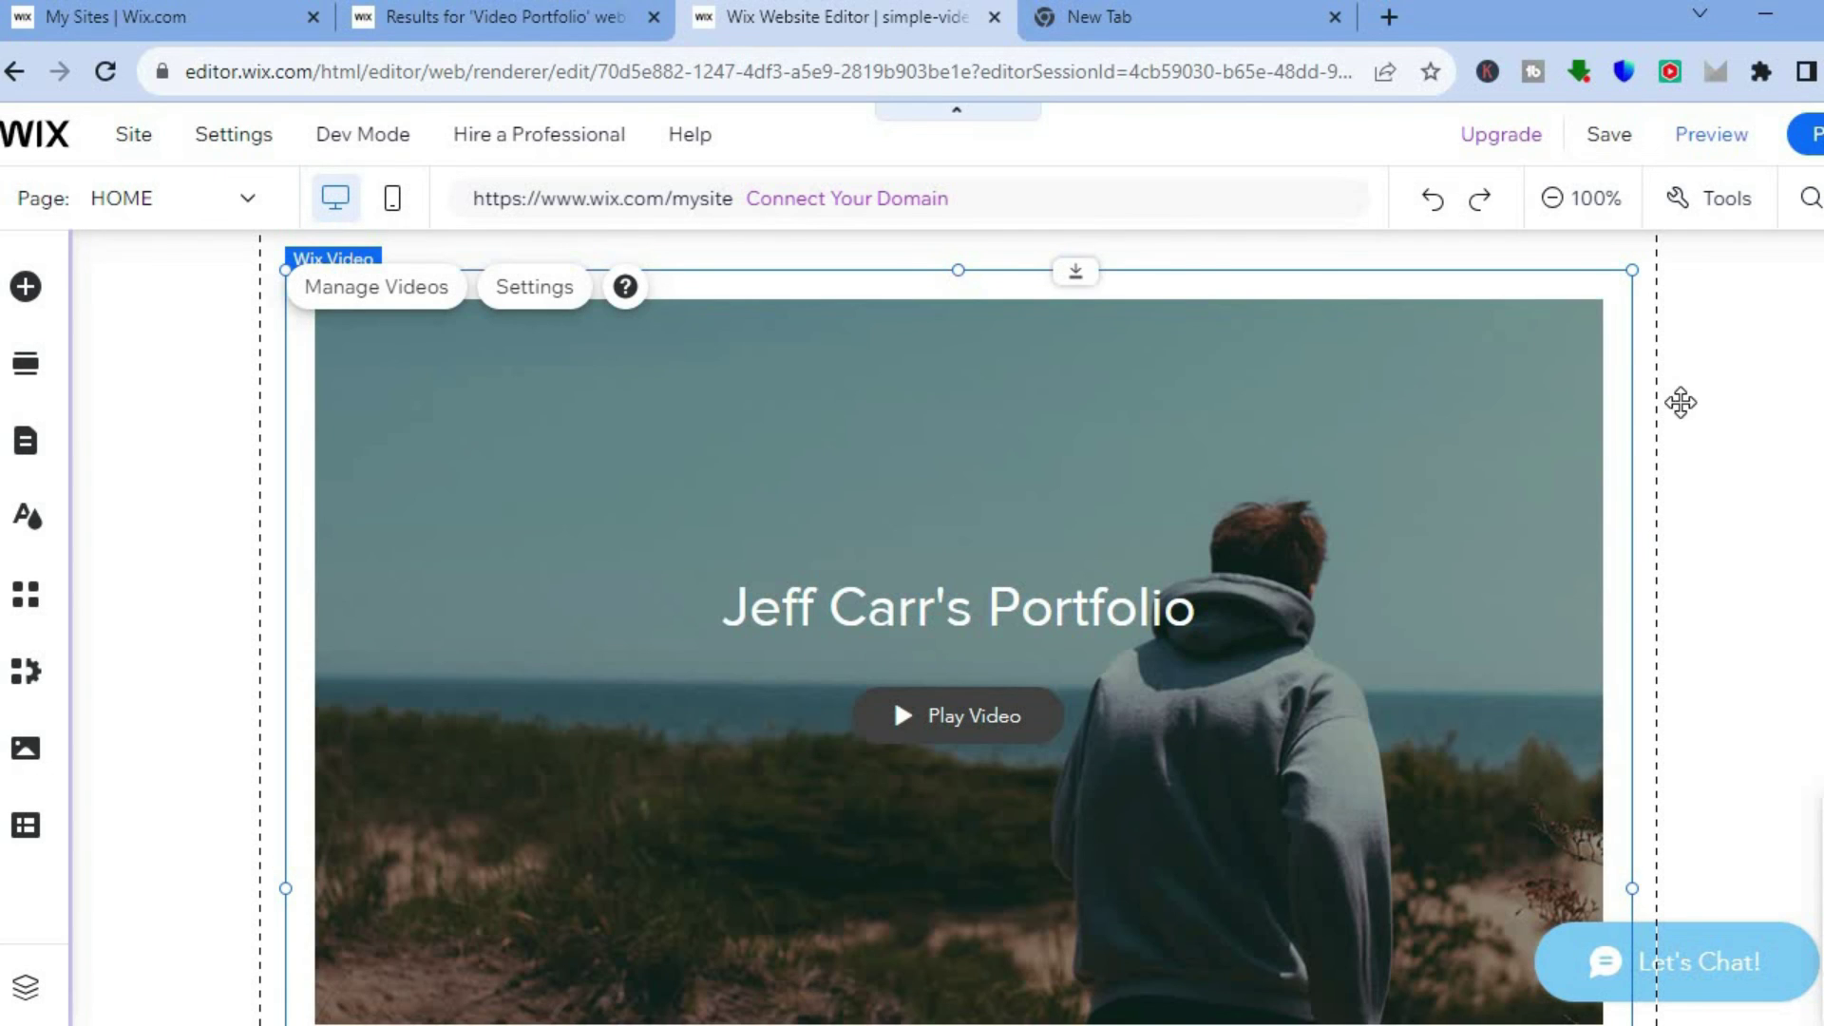
Save the site on the free wixsite.com domain ending in simple-videos
mouse_move(1614, 139)
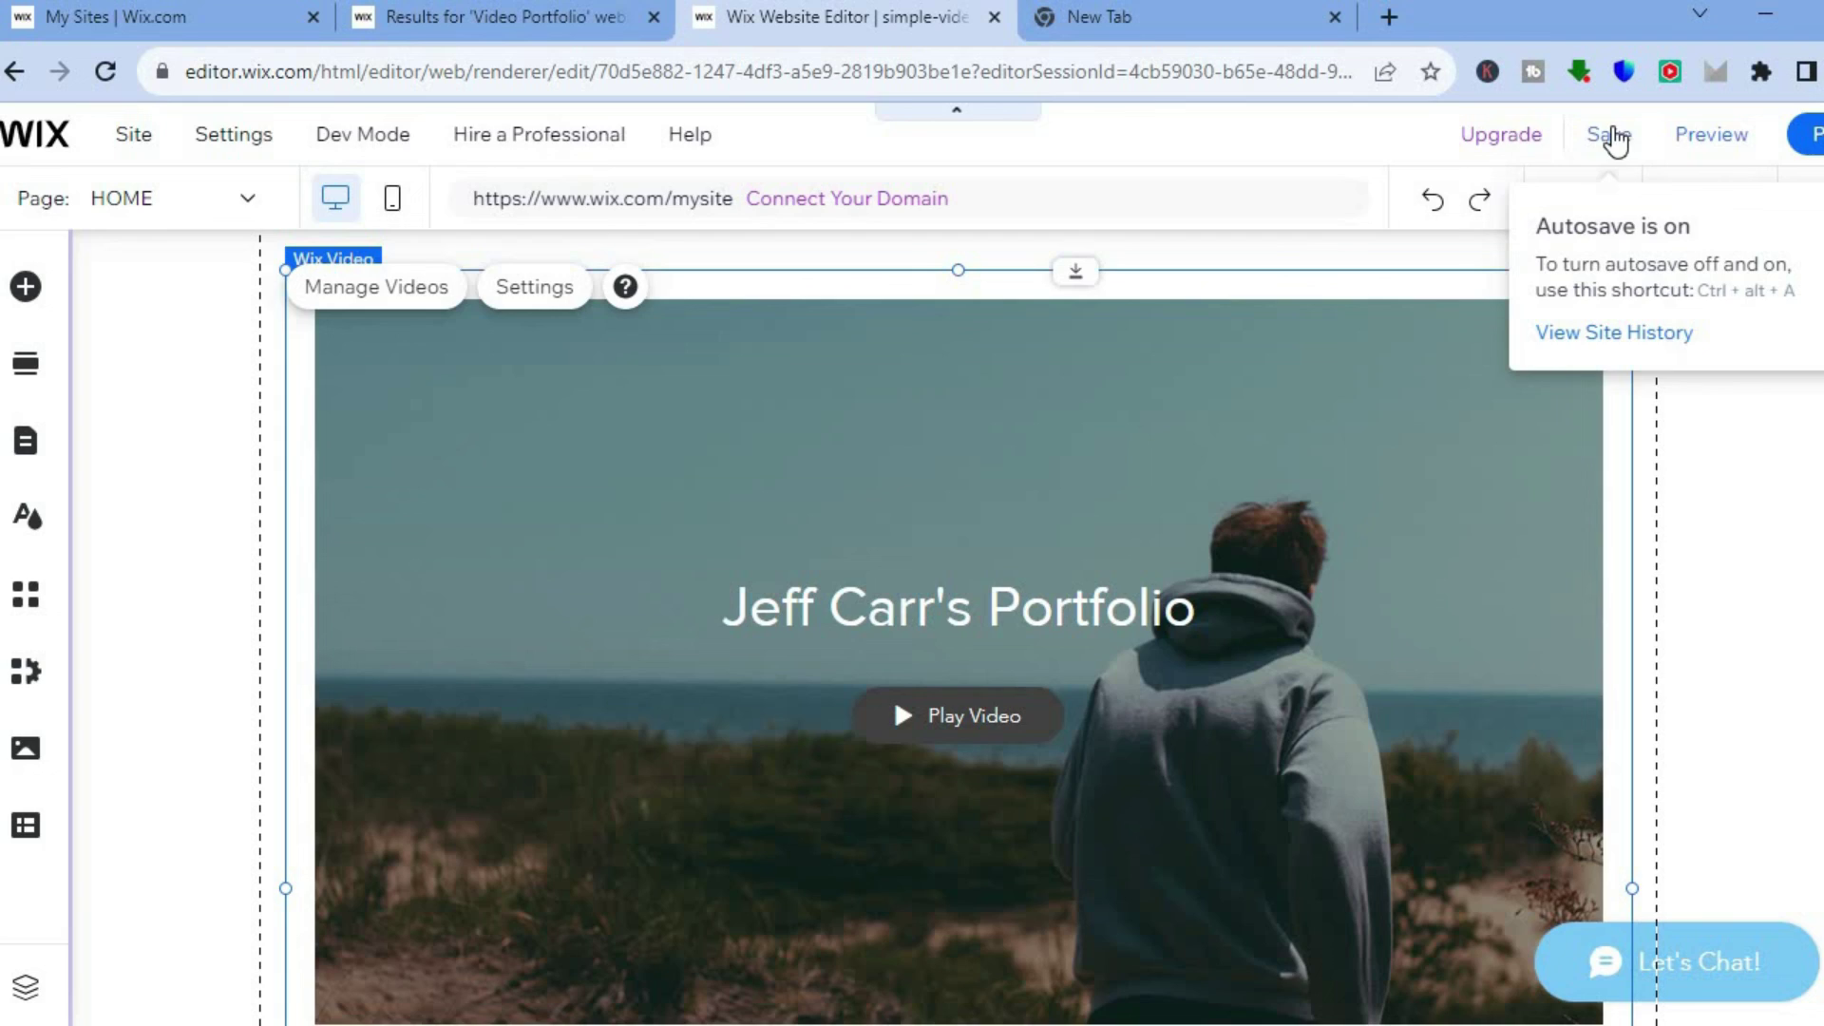
left_click(1614, 140)
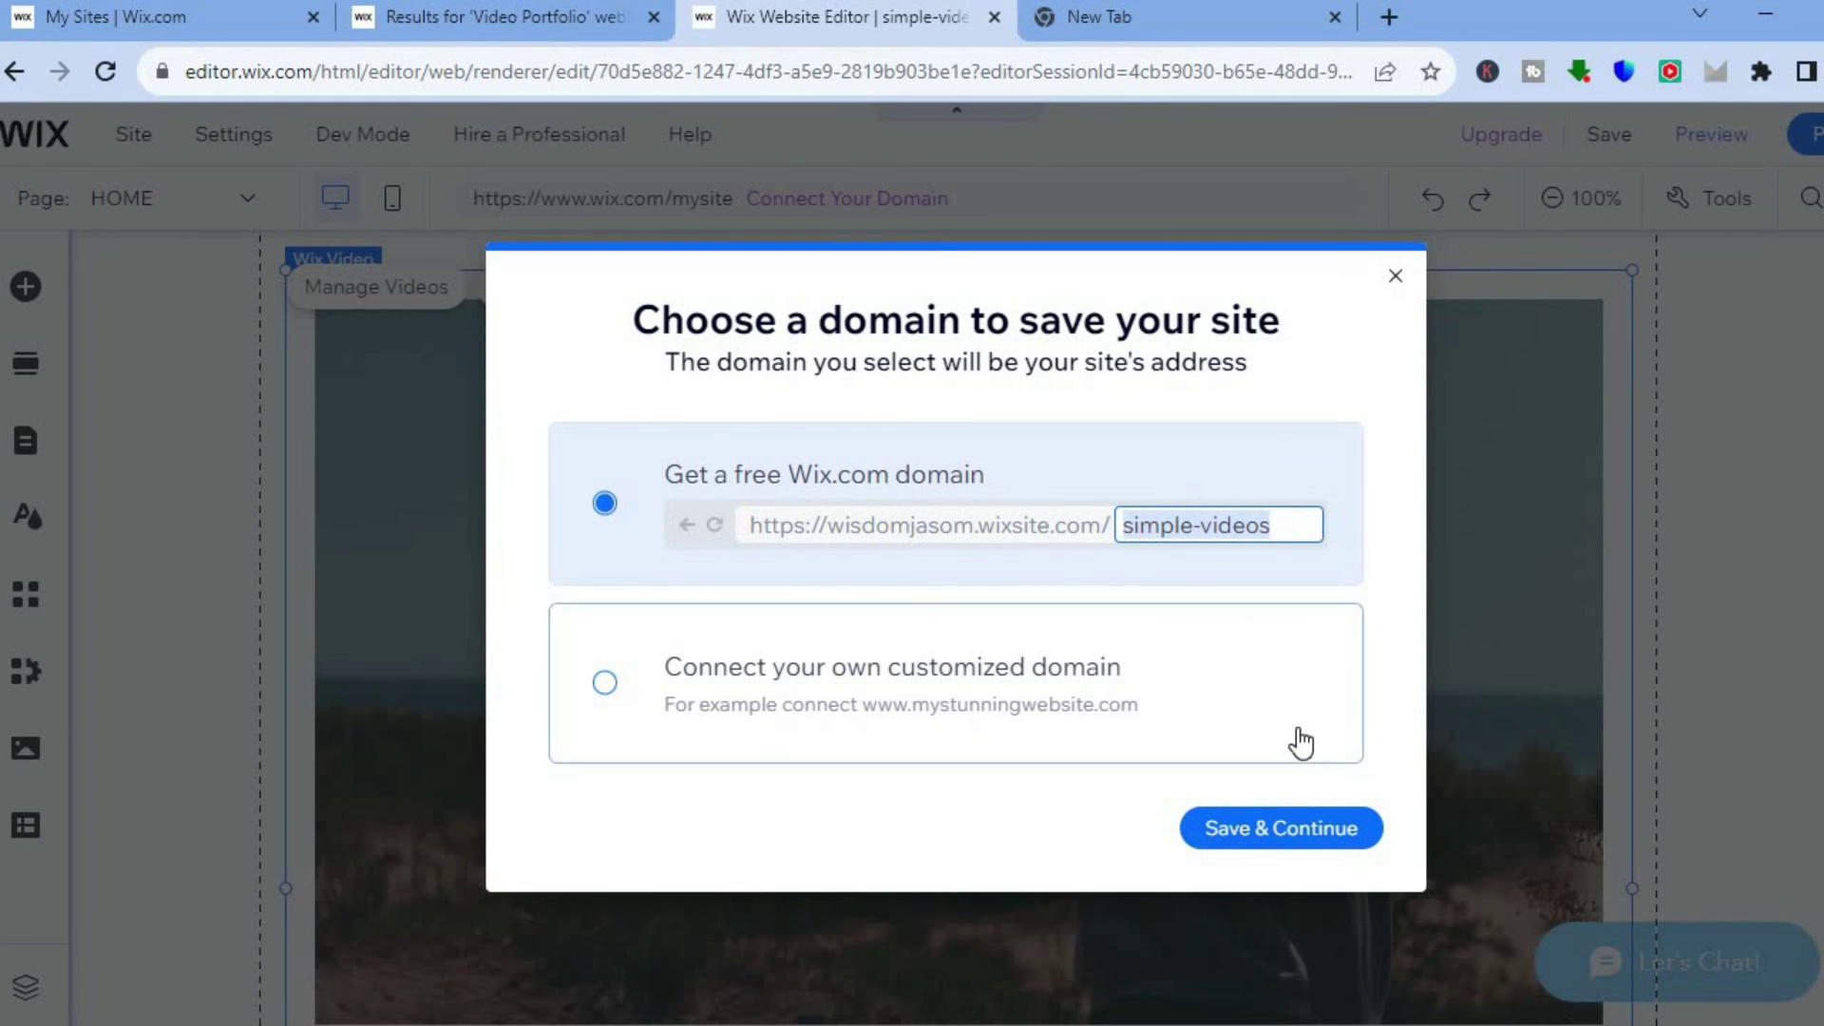
left_click(1294, 841)
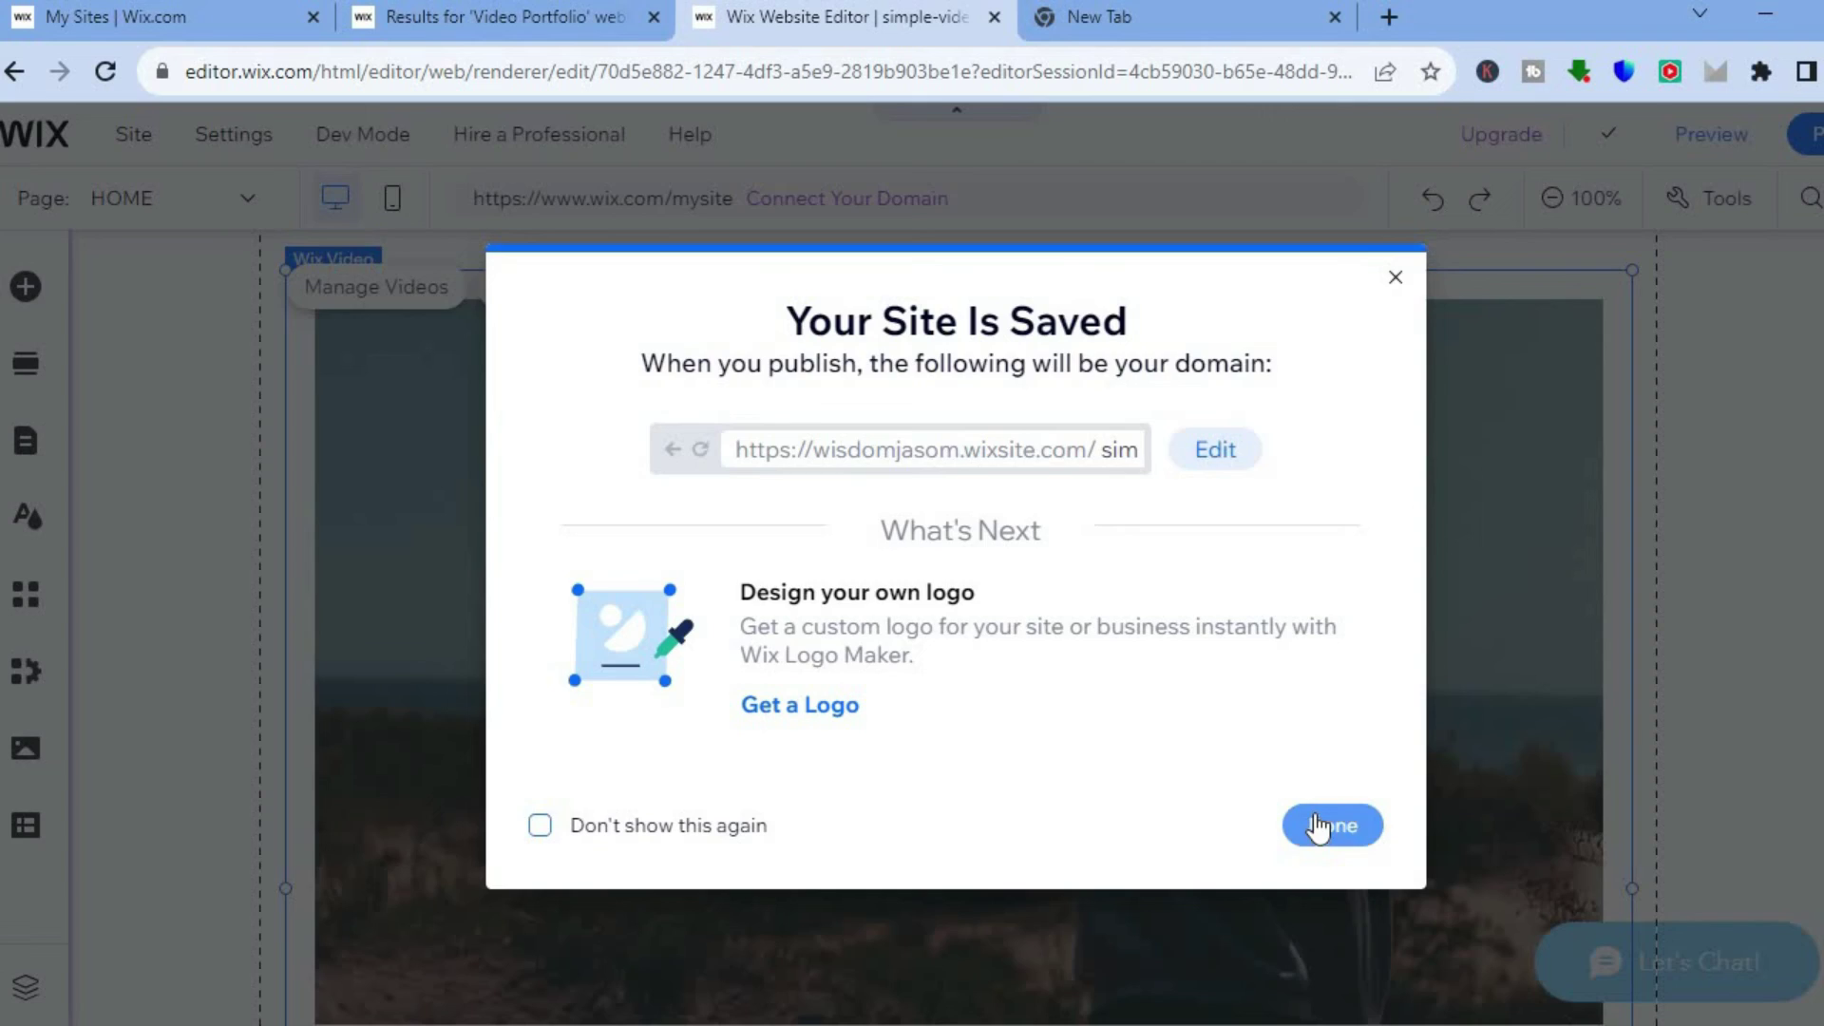
left_click(1328, 825)
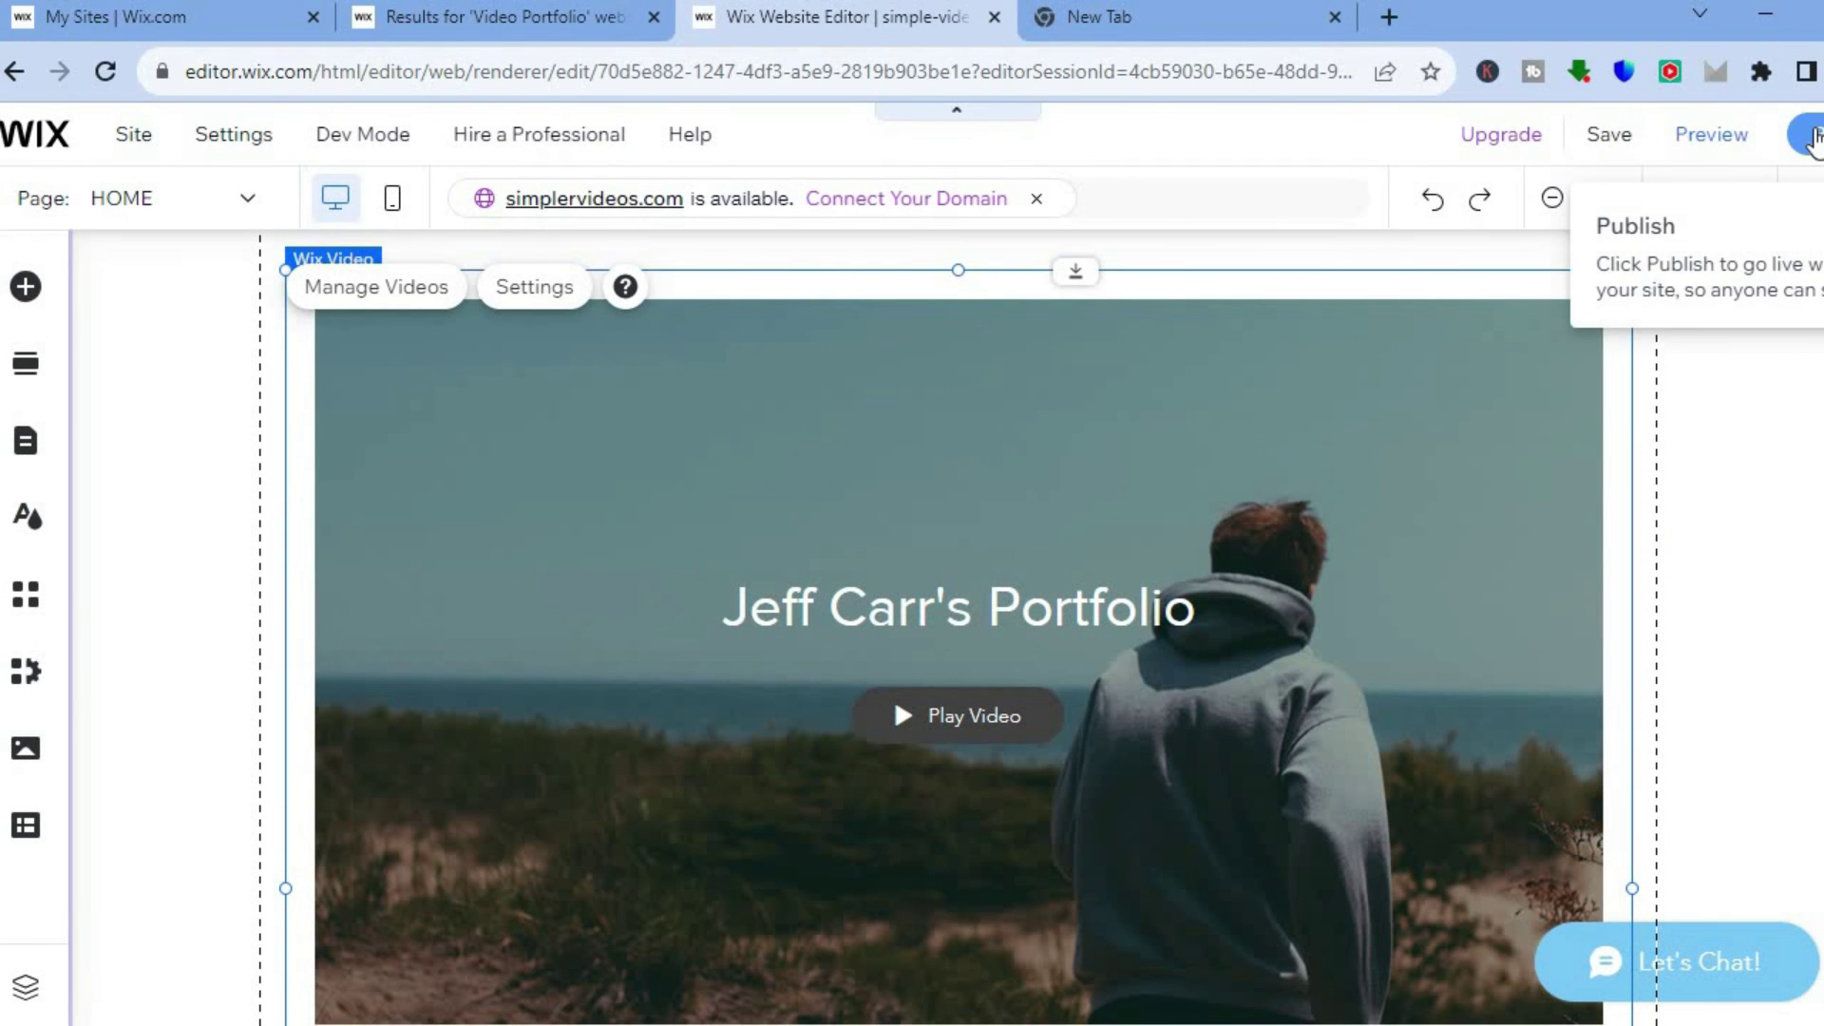
Preview the site and scroll through its header, video banner and video gallery
left_click(1720, 138)
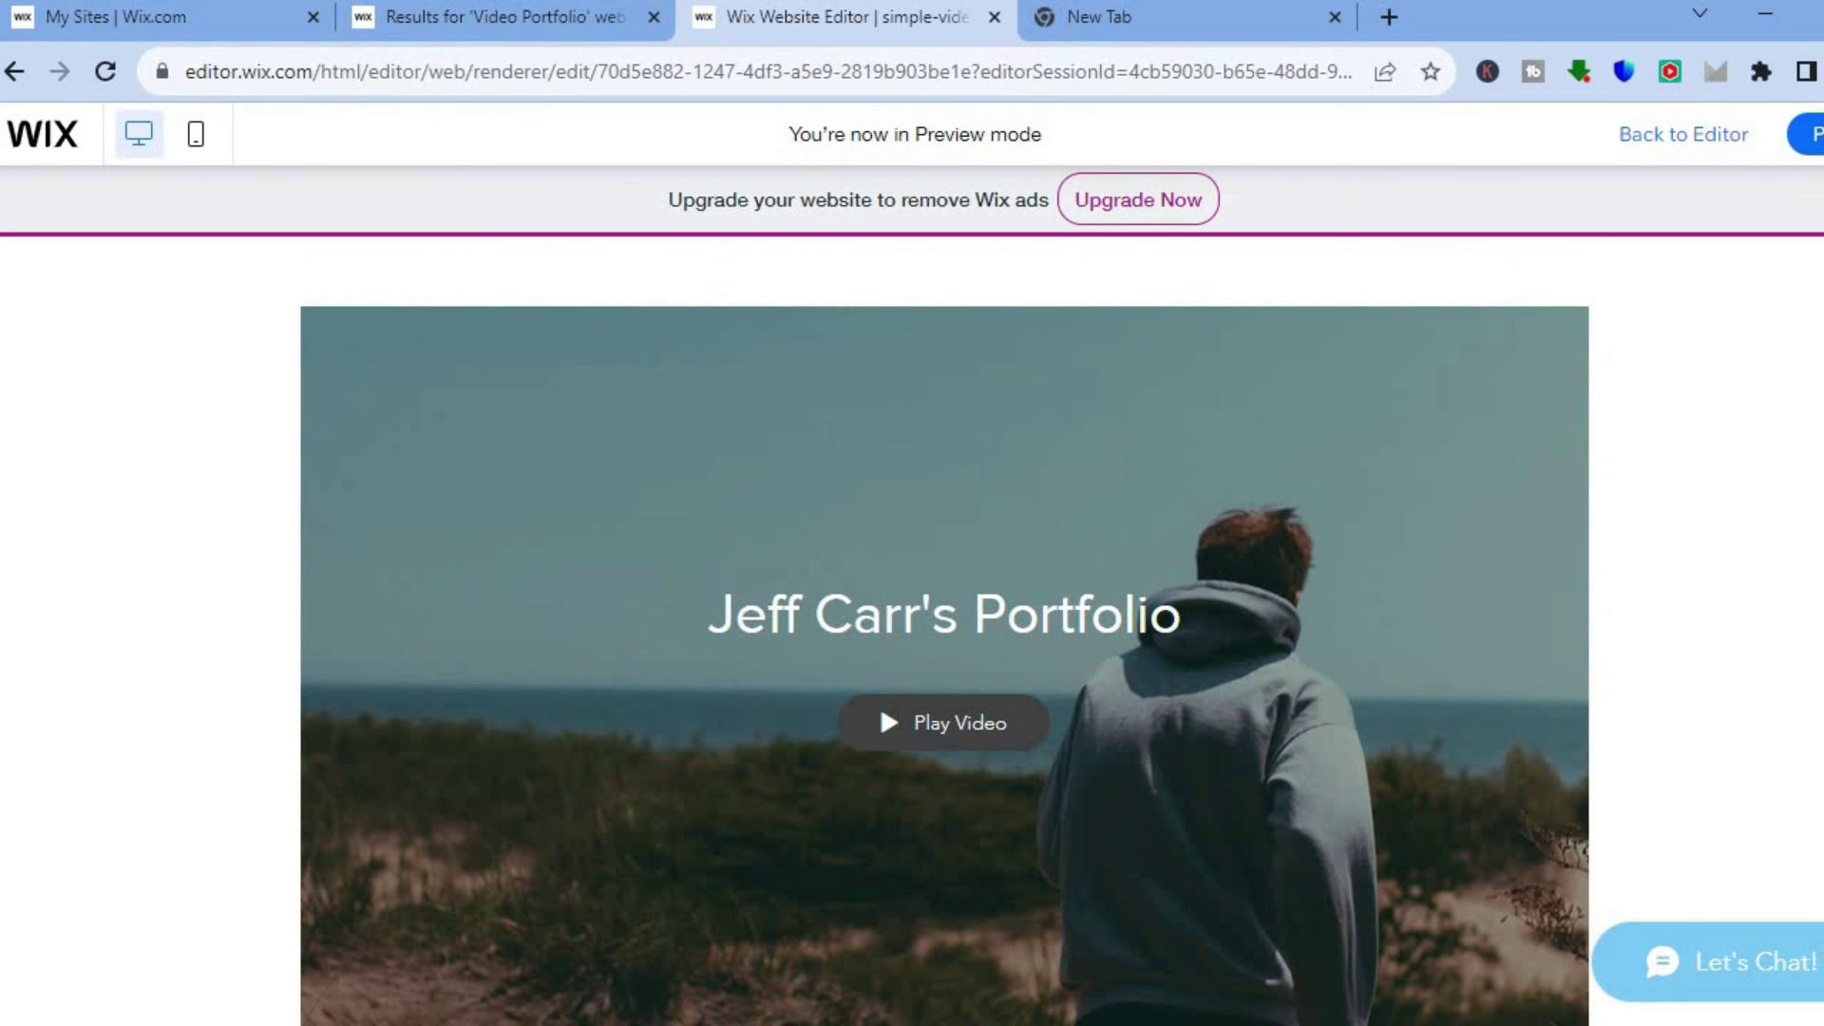
scroll(945, 630, "down", 5)
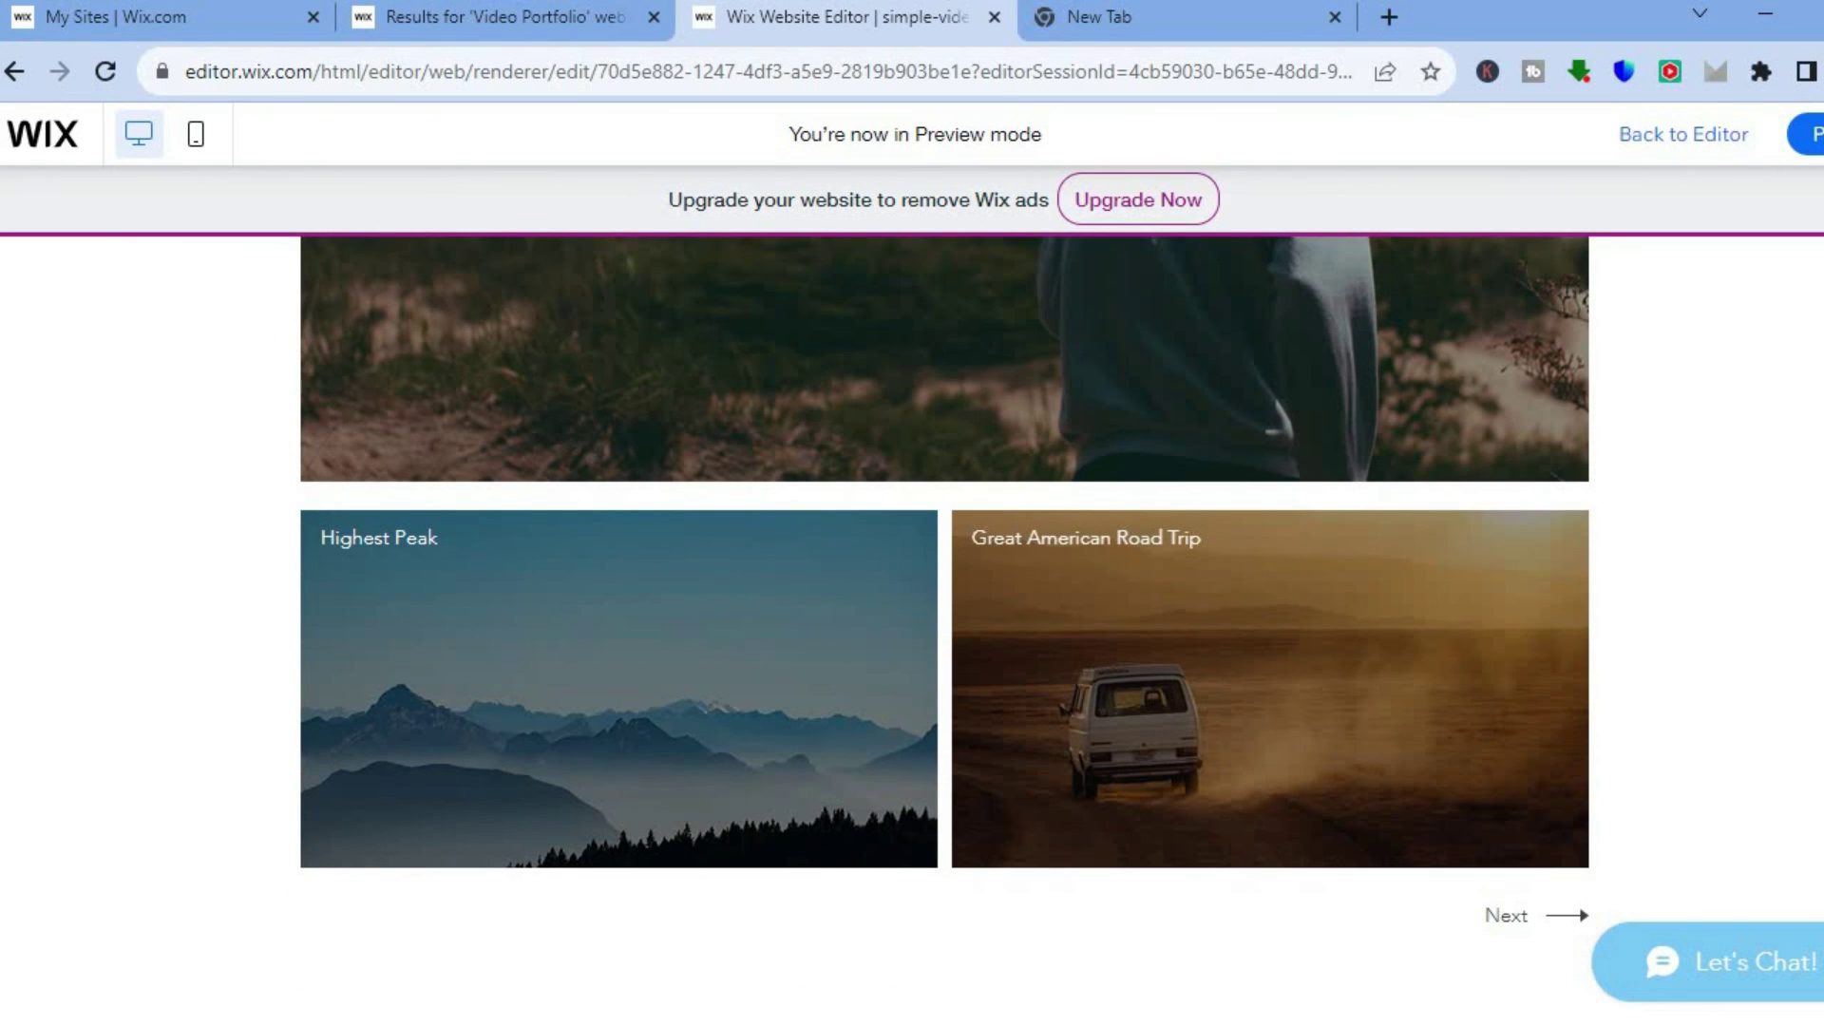
scroll(944, 630, "down", 3)
scroll(944, 629, "up", 9)
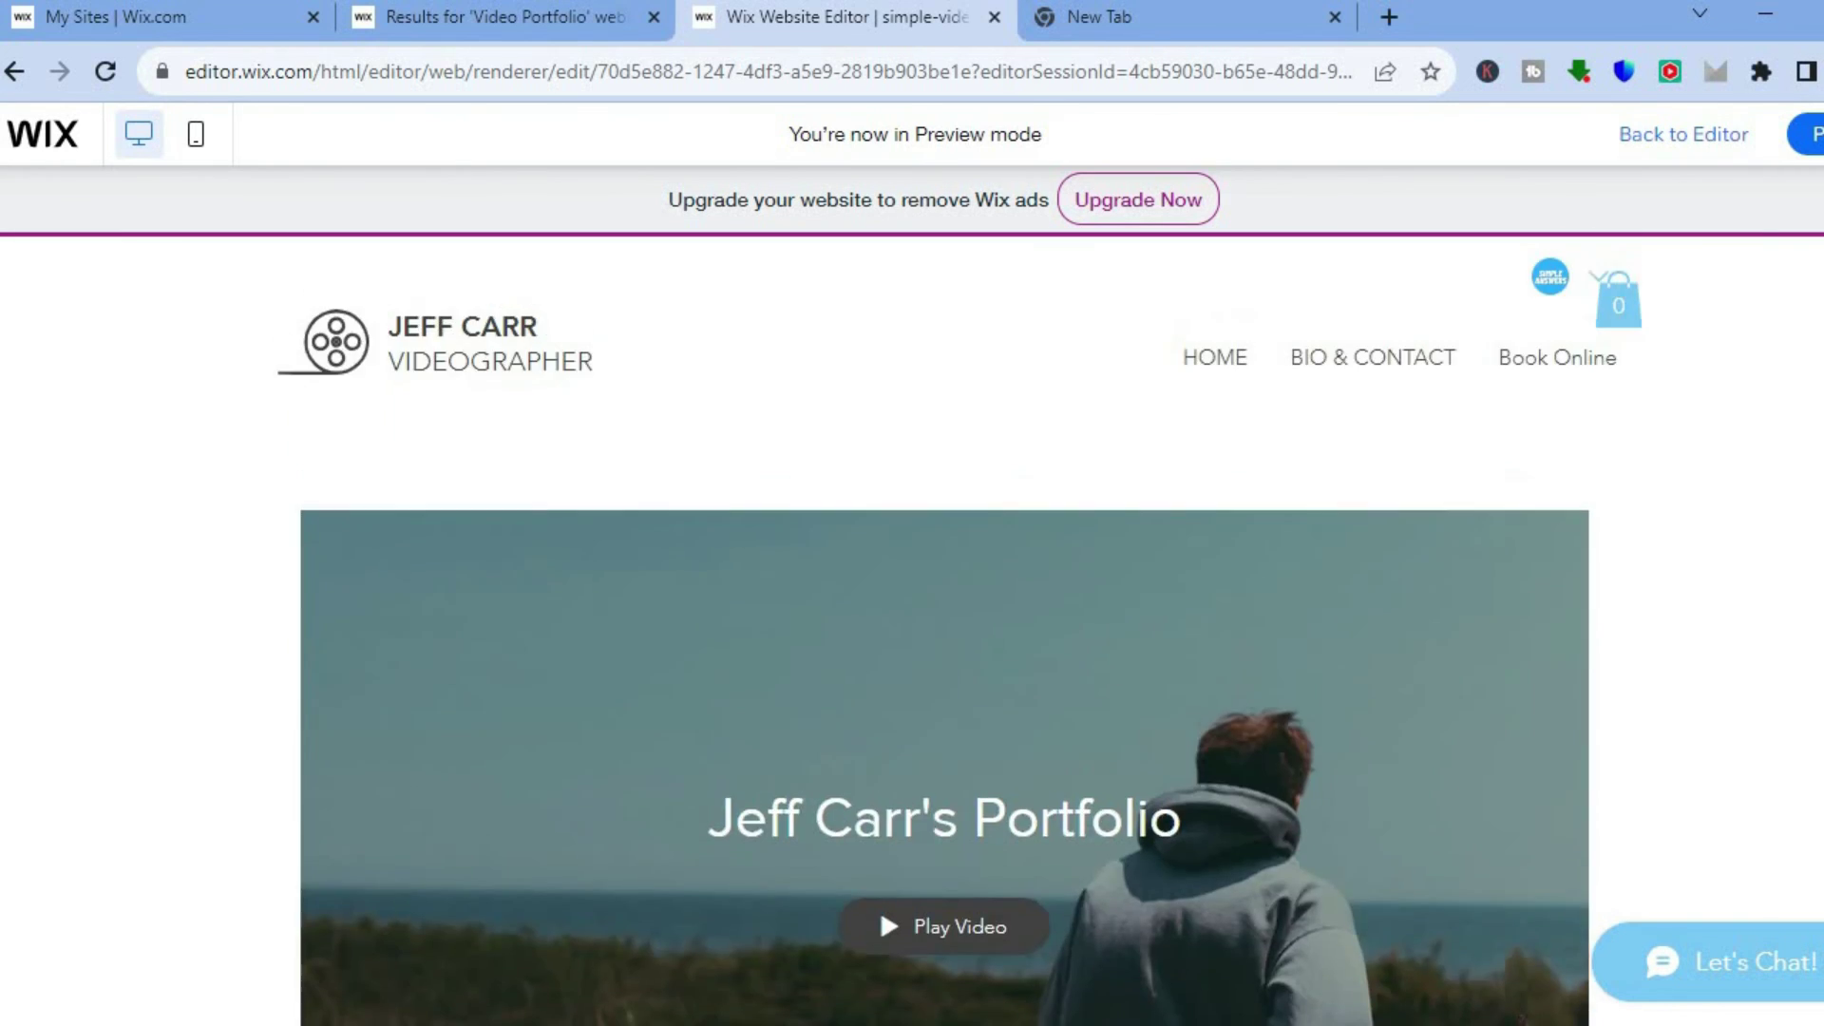